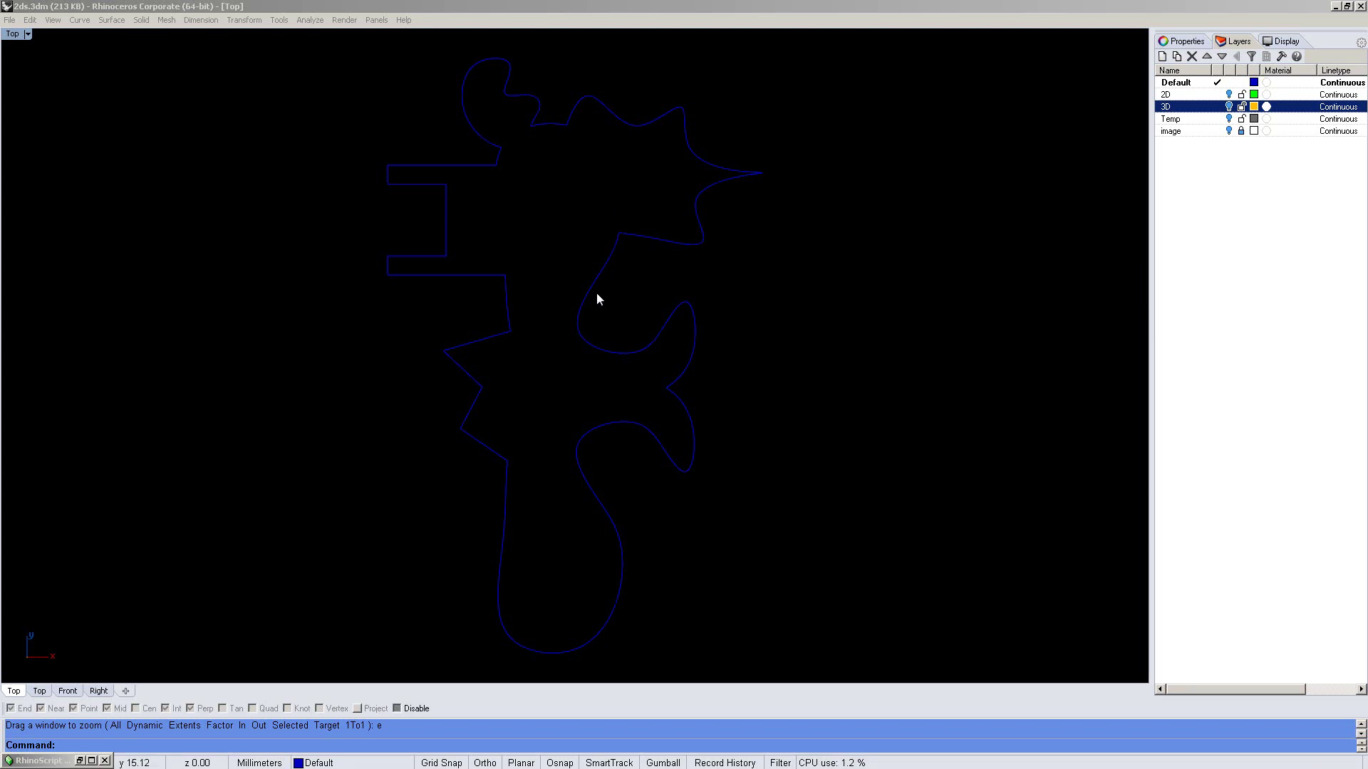
- Switch the Rhino viewport to Perspective and frame the outline curve at an angle
type("p")
key("Return")
mouse_move(602, 385)
right_mouse_down()
mouse_move(596, 320)
mouse_move(583, 418)
right_mouse_up()
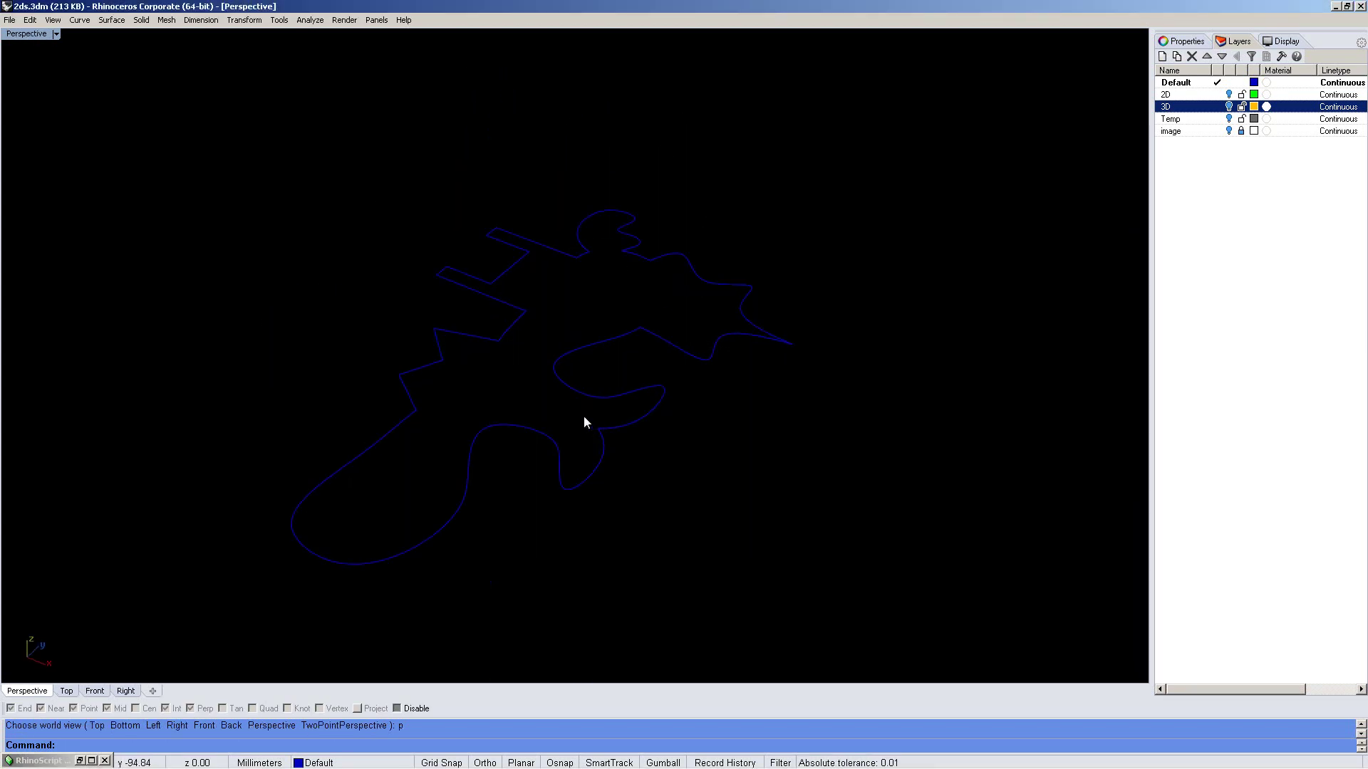
scroll(507, 403, "up", 3)
scroll(612, 420, "up", 2)
scroll(600, 416, "up", 2)
scroll(606, 371, "down", 2)
scroll(610, 342, "down", 1)
- Export the outline curve as 'curve' via the Exportto3dCoat script, then open an empty 3D-Coat voxel scene
type("RunScript")
key("Return")
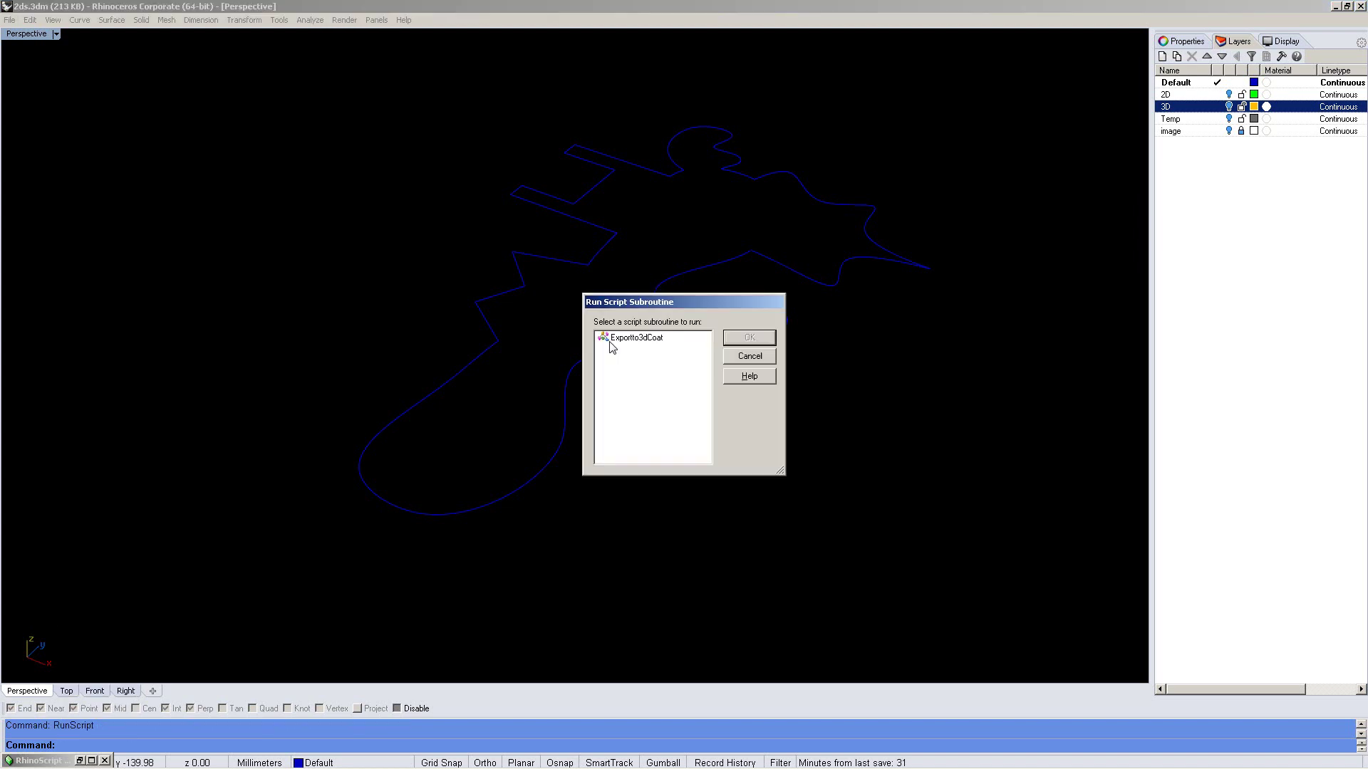
left_click(734, 340)
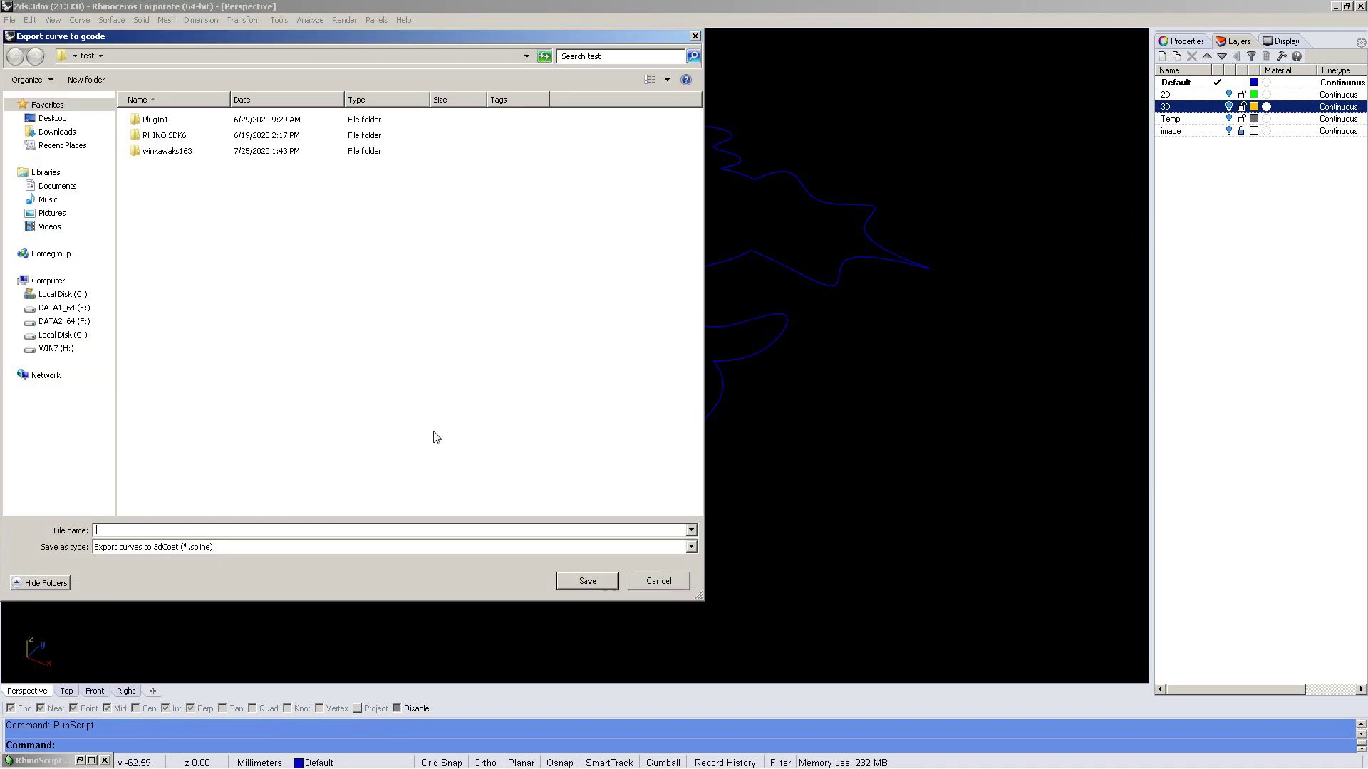
type("curve")
key("Return")
left_click(443, 388)
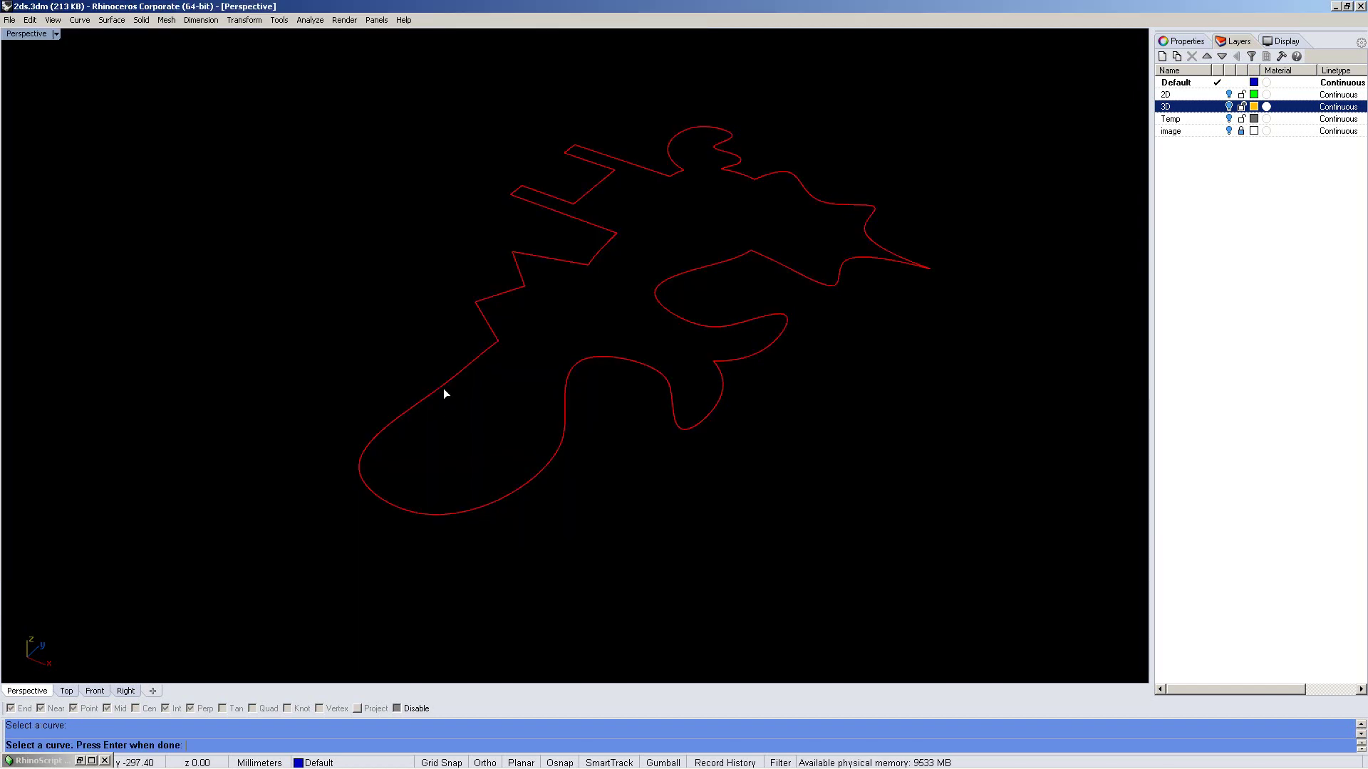
key("Return")
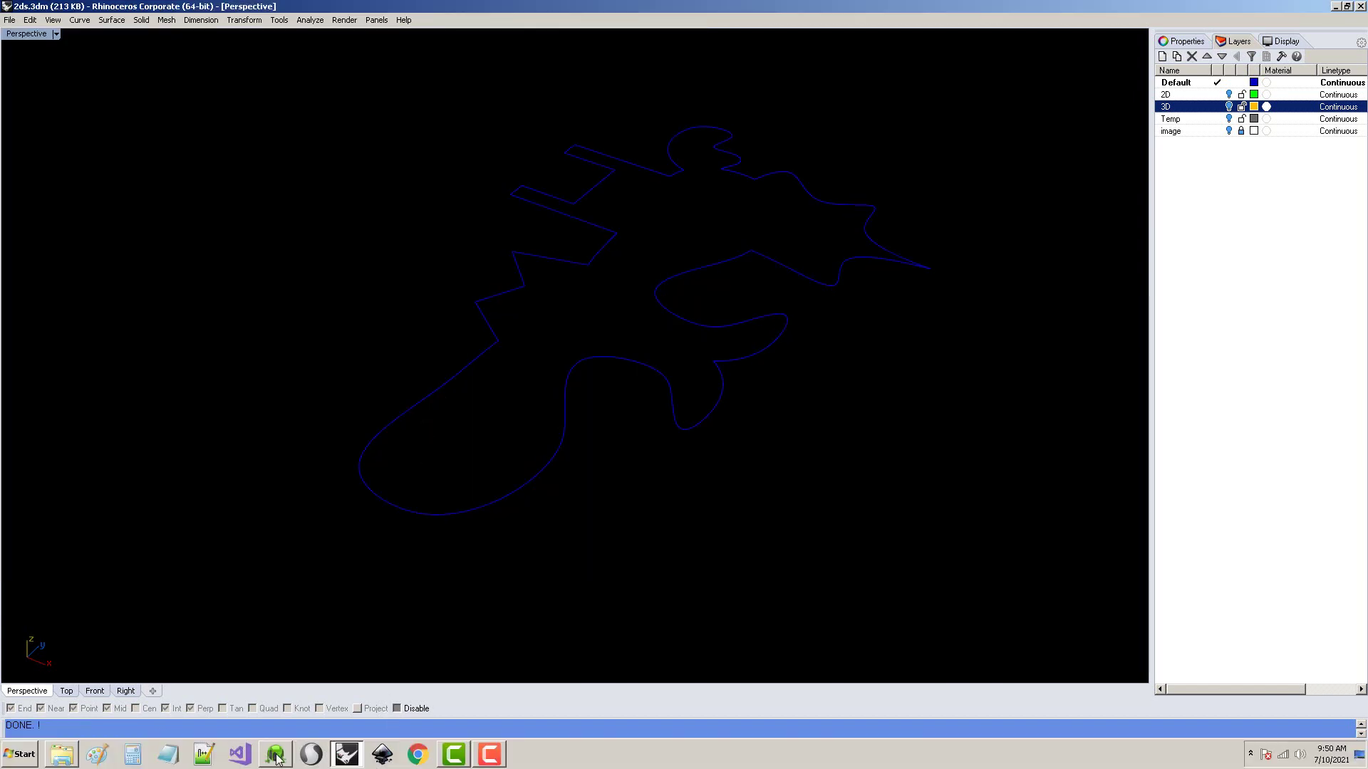
left_click(242, 755)
left_click(331, 393)
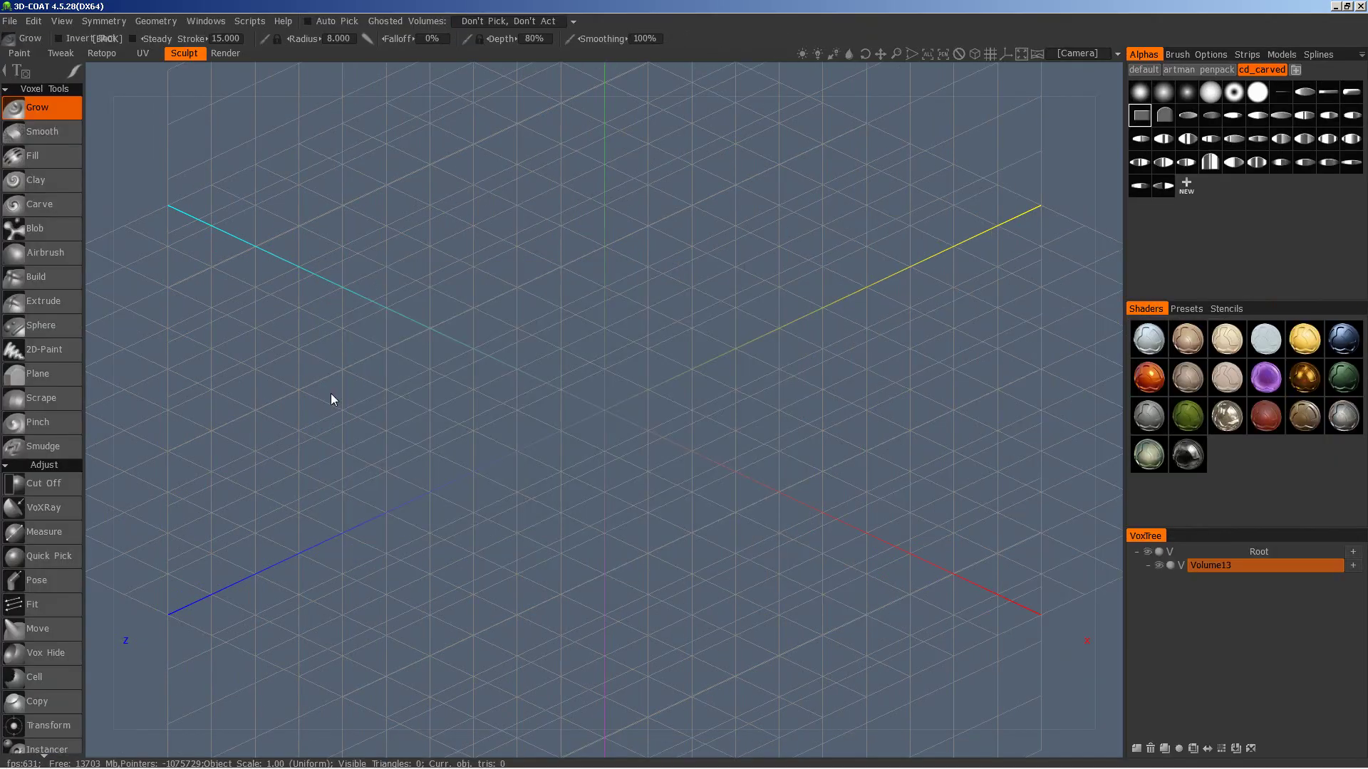
- Load the exported spline with the Blob tool in front view and fill it at radius 50
left_click(58, 228)
left_click_drag(469, 352, 298, 228, "shift")
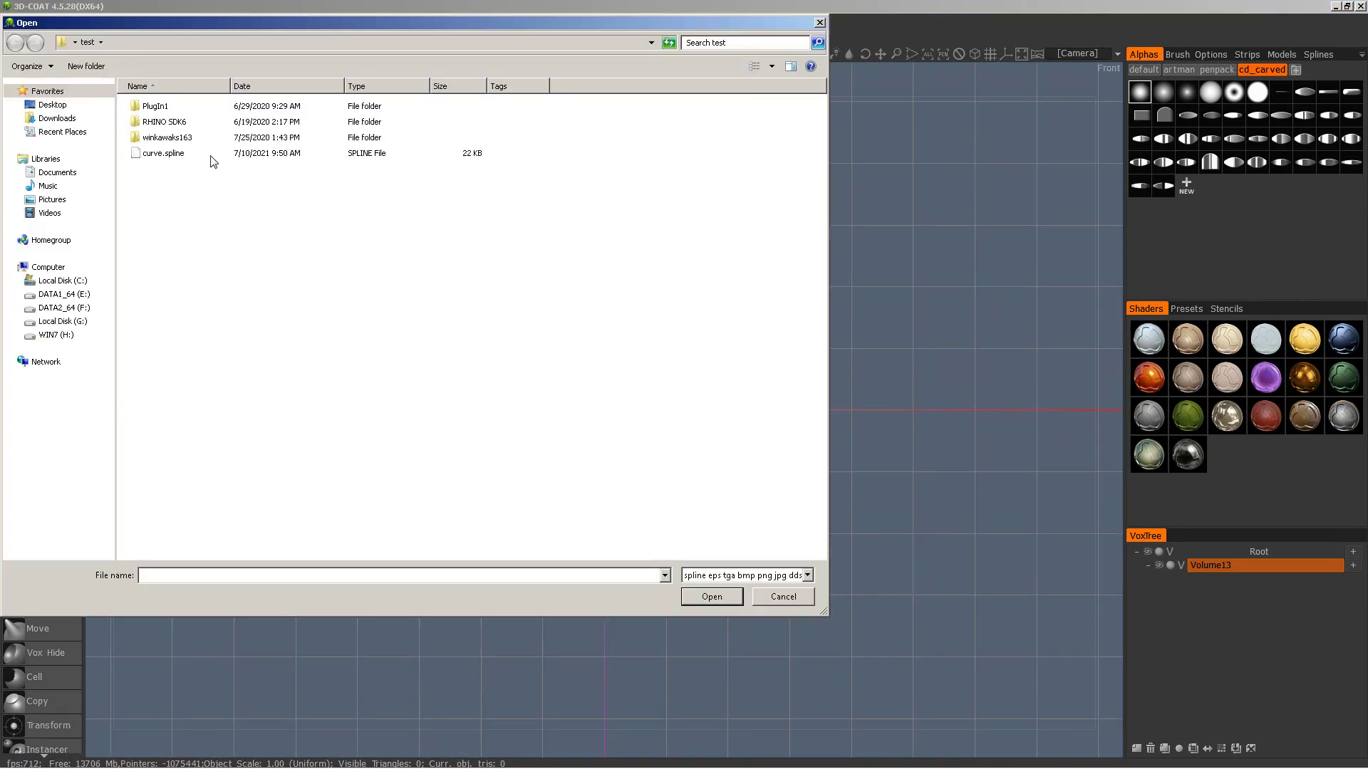
double_click(213, 152)
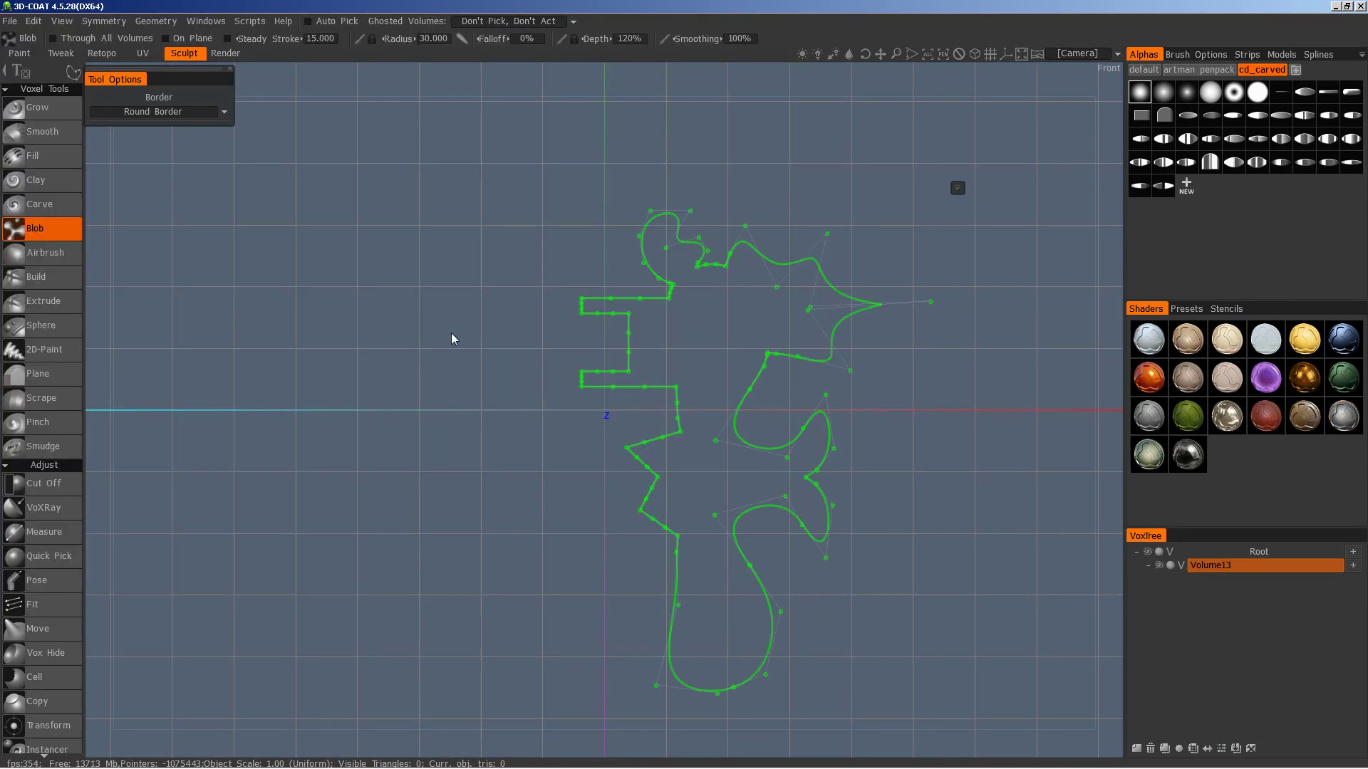
scroll(501, 441, "down", 2)
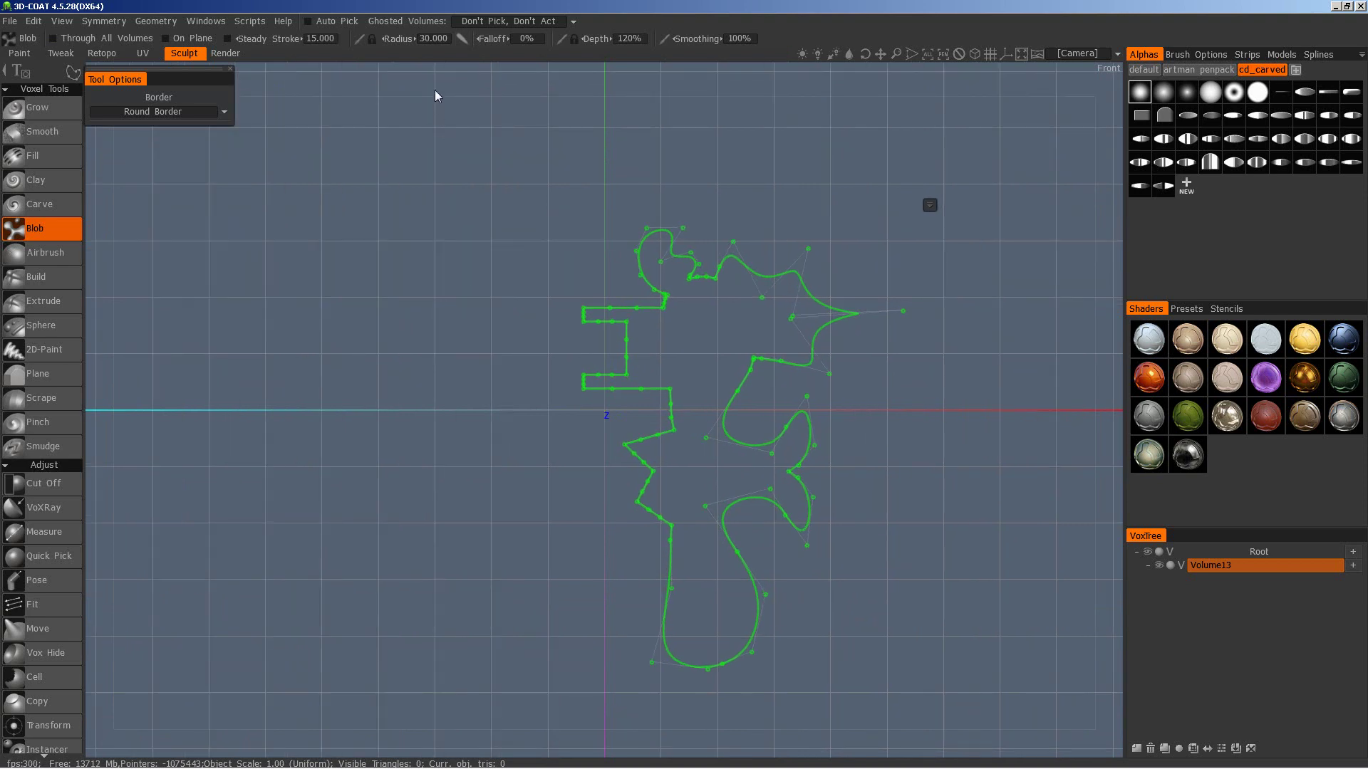
left_click(432, 39)
type("50")
key("Return")
key("Return")
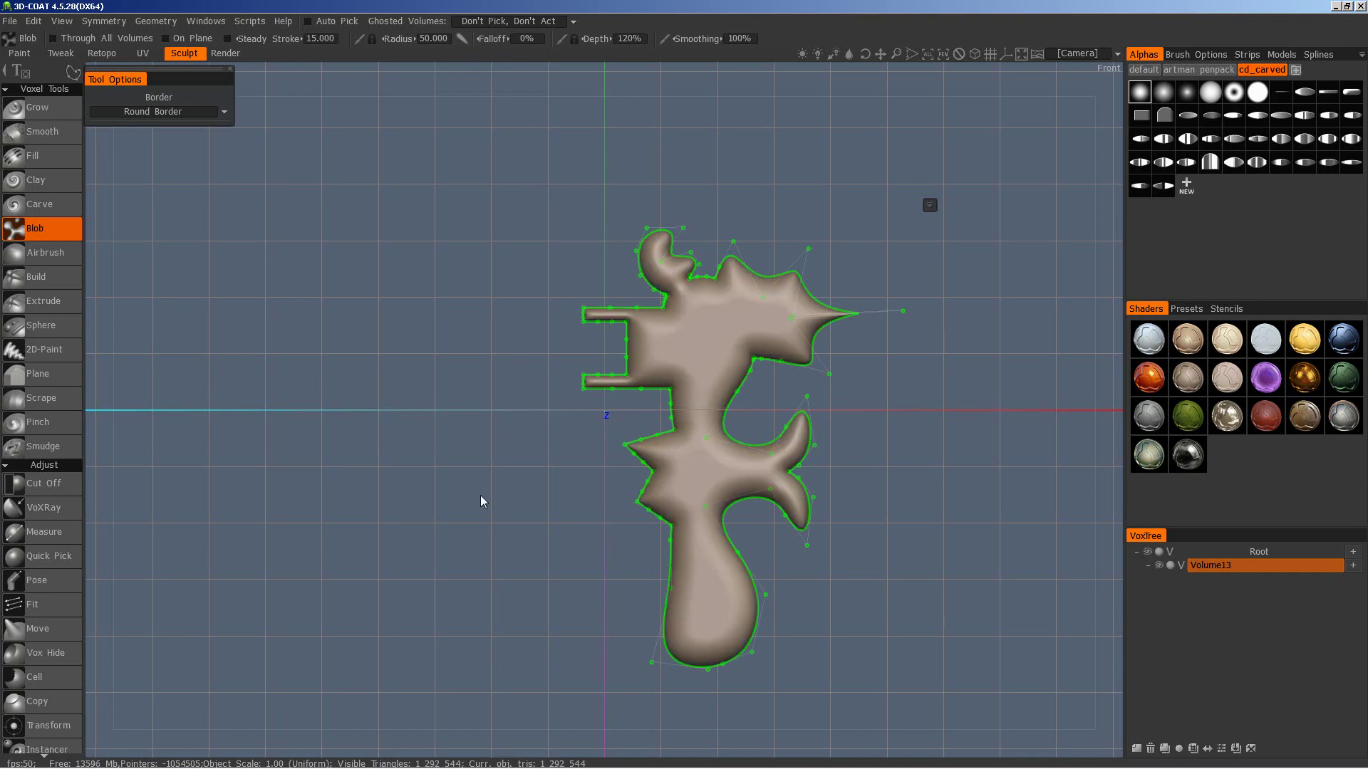
left_click_drag(478, 497, 470, 385)
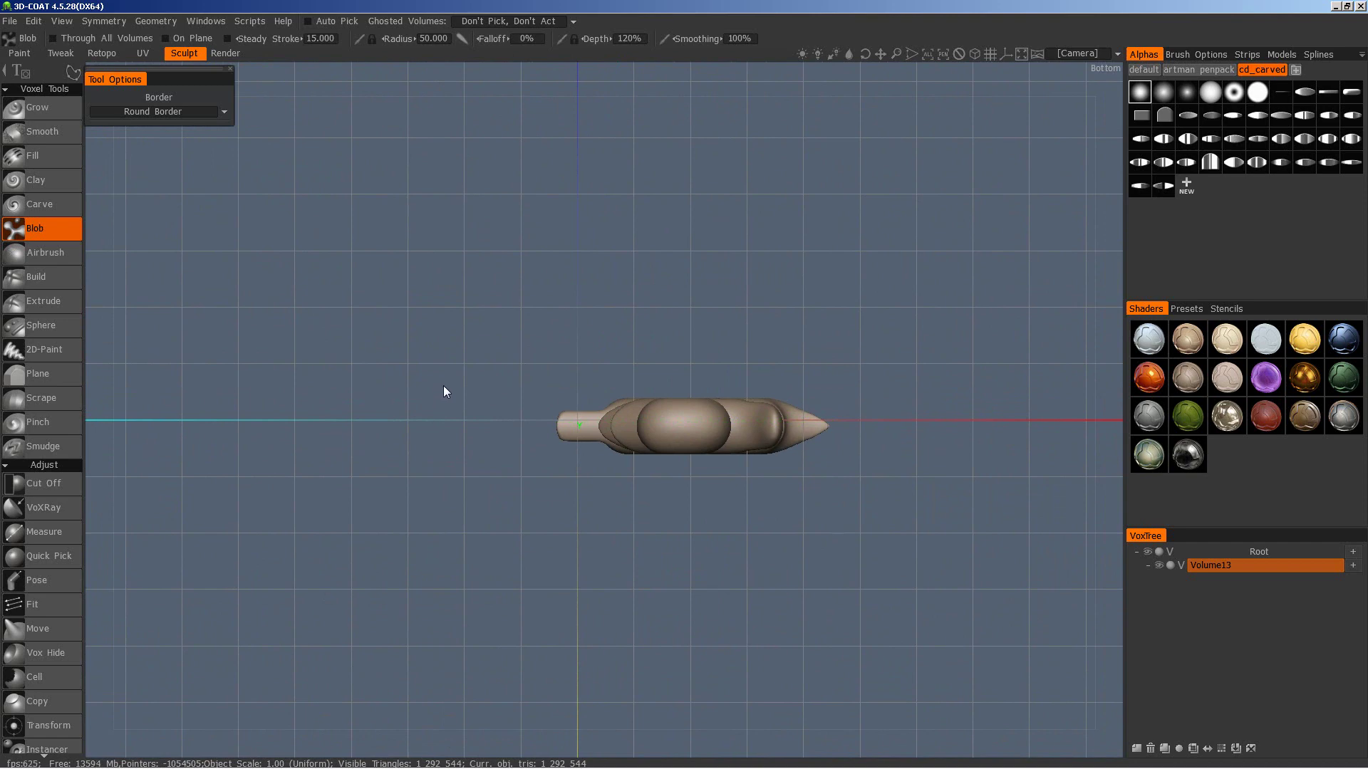
- Cut Off the top half of the blob so it lies flat, then return to front view
left_click(43, 484)
left_click_drag(394, 252, 948, 418)
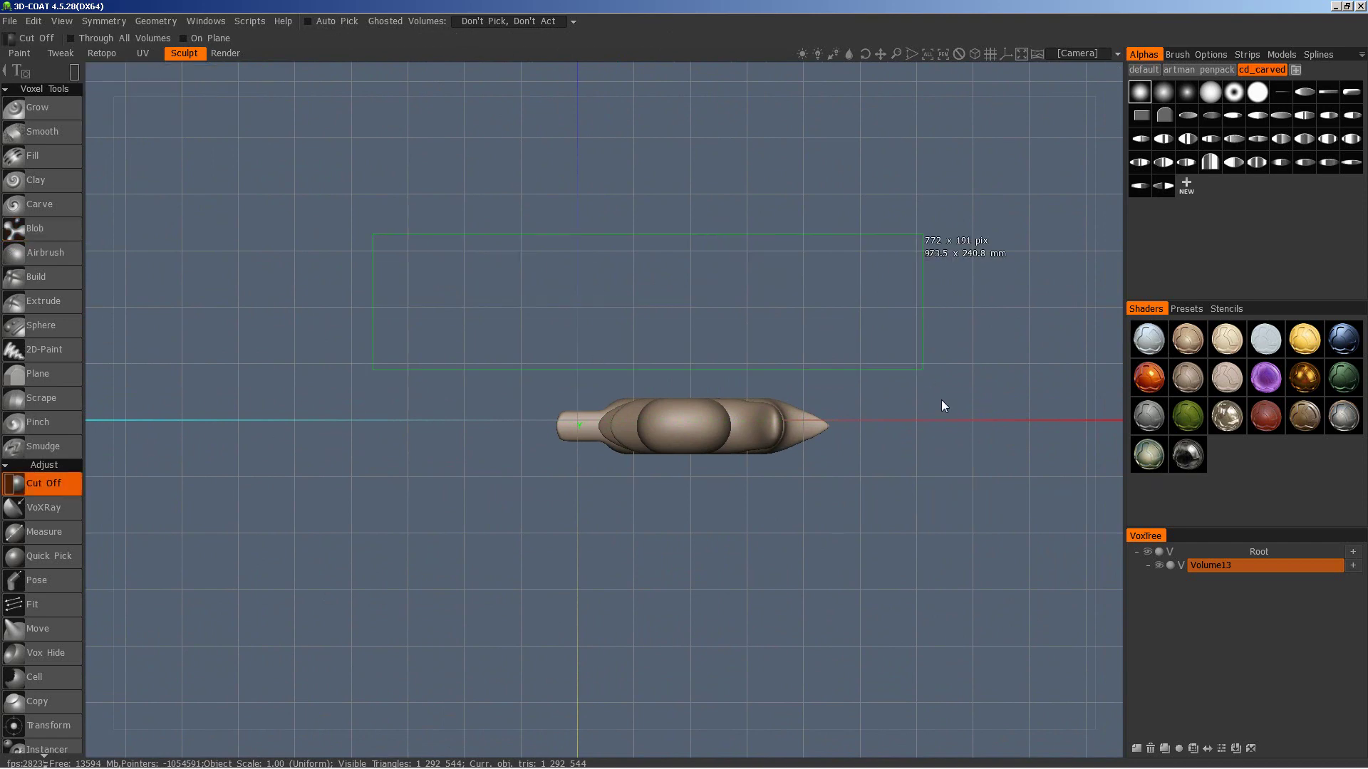
left_click_drag(893, 356, 822, 415, "shift")
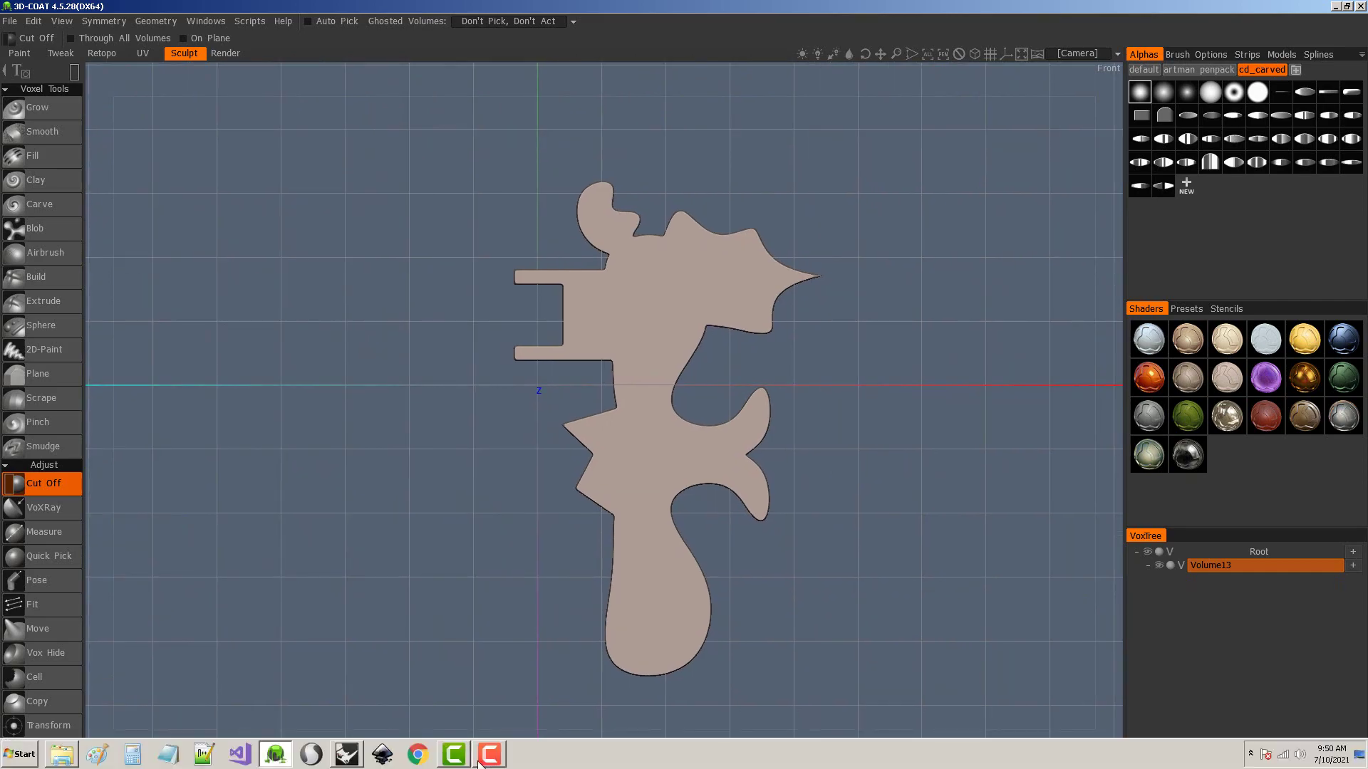
- In Rhino, offset the outline curve inward by 3
left_click(348, 753)
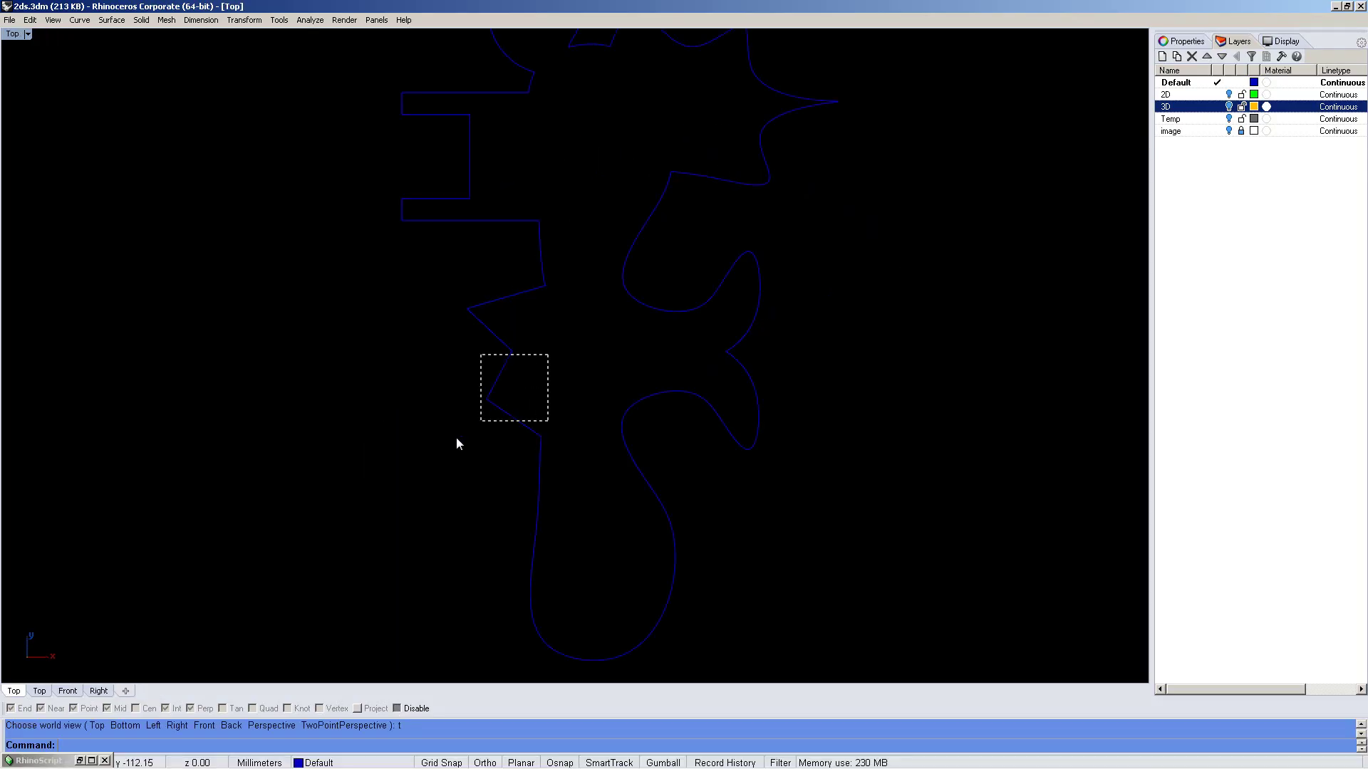
left_click_drag(549, 357, 458, 438)
type("offset")
key("Return")
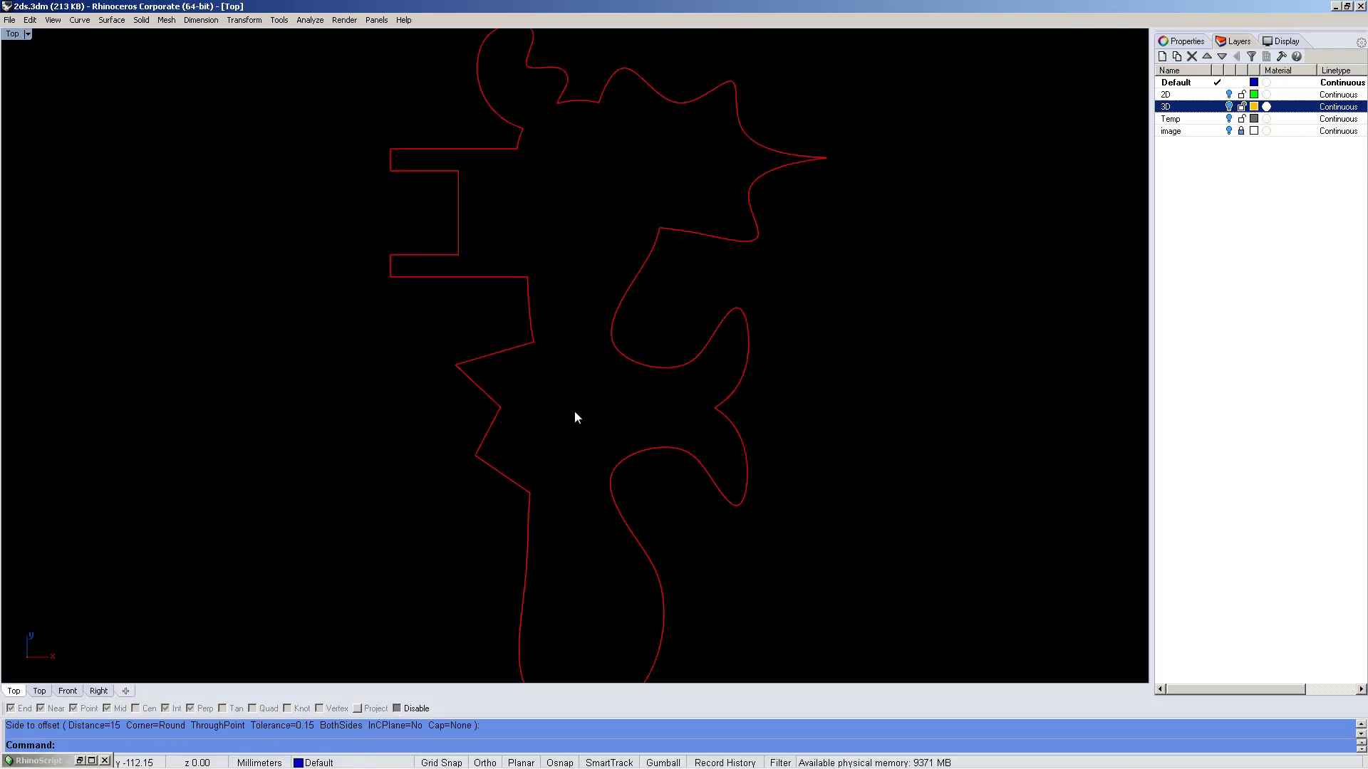
key("Return")
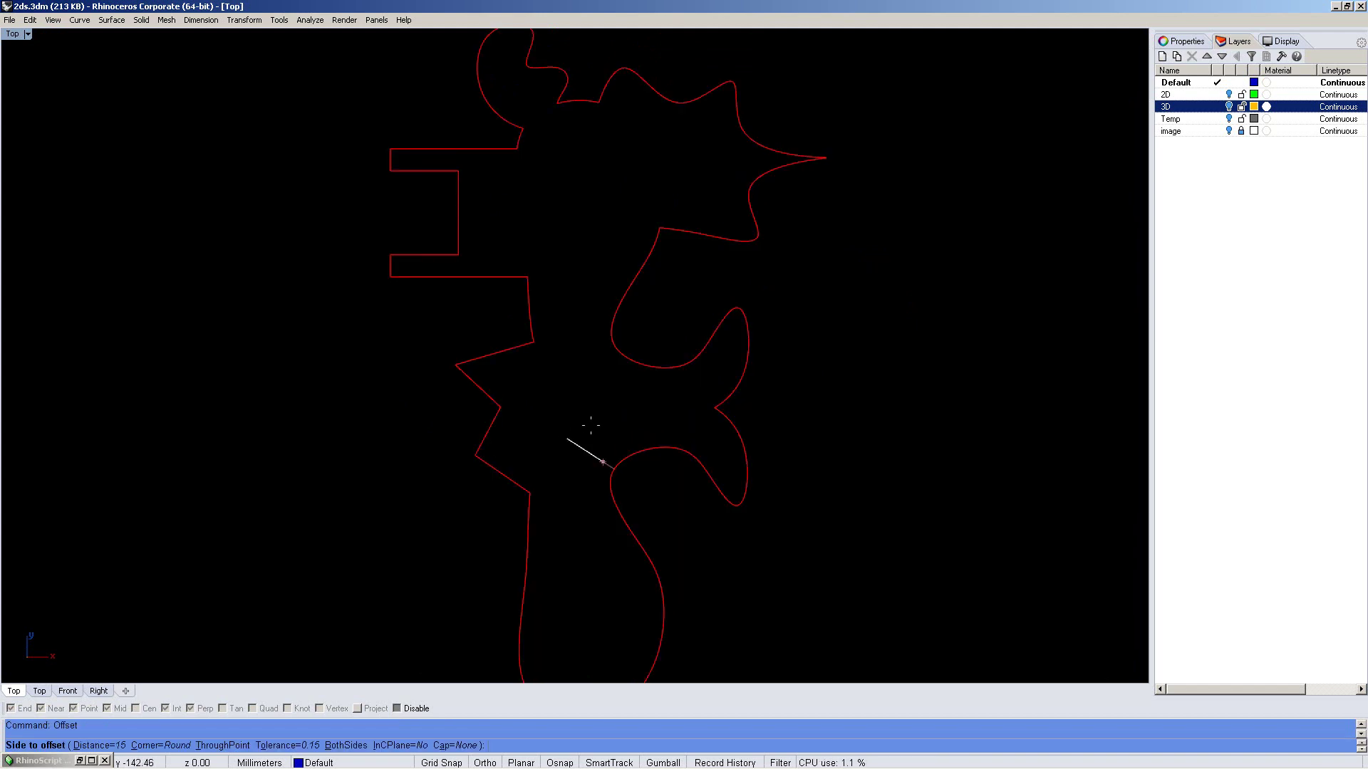
type("3")
key("Return")
left_click(591, 425)
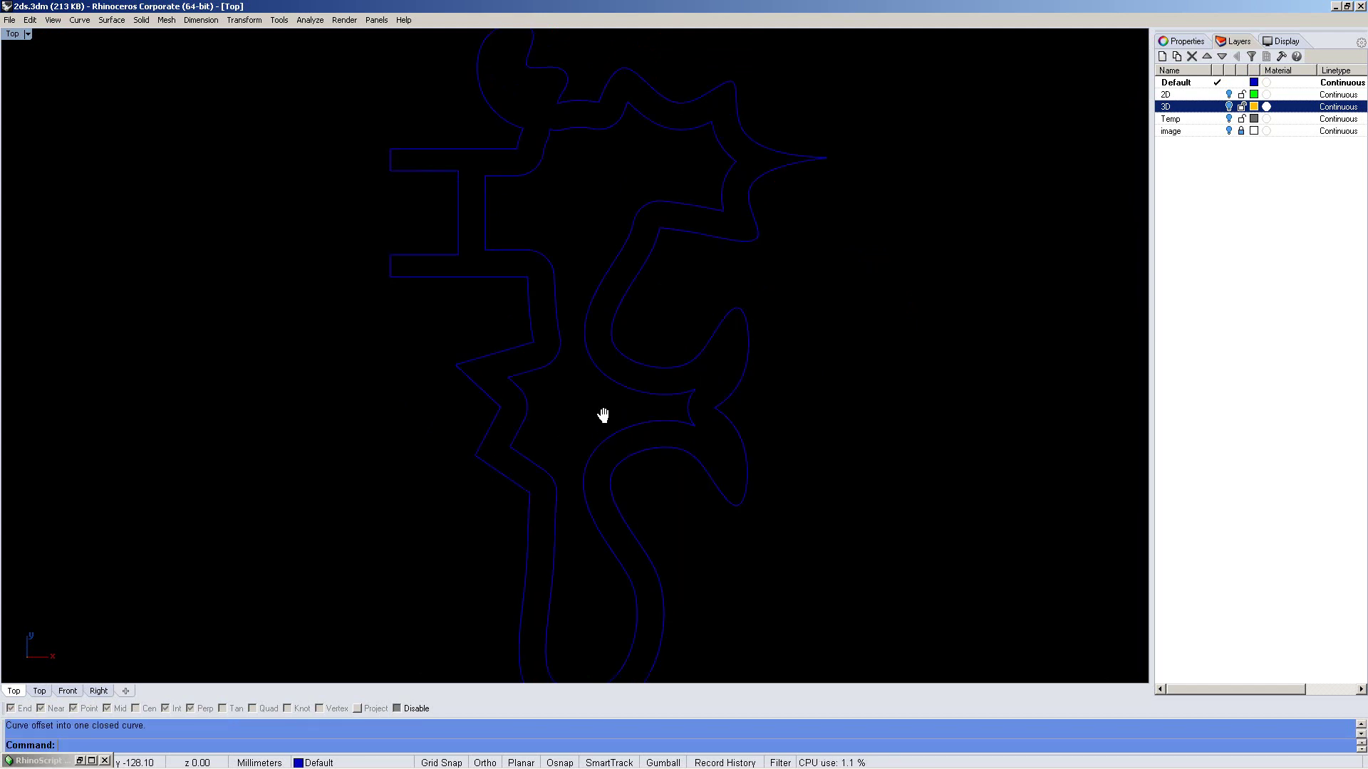
right_click_drag(592, 425, 601, 458)
- Round the offset curve's corners with 15 mm FilletCorners and fillet the remaining segment pair
type("illet")
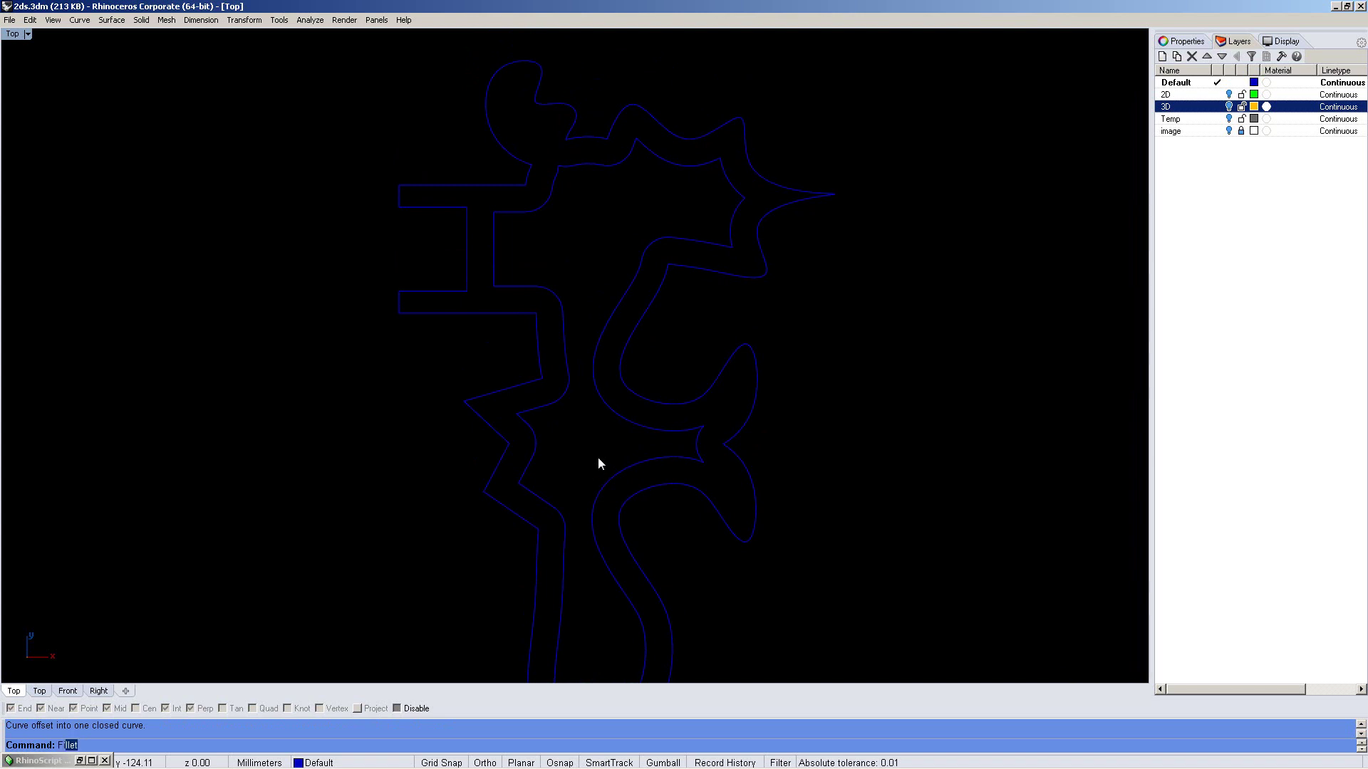
left_click(110, 726)
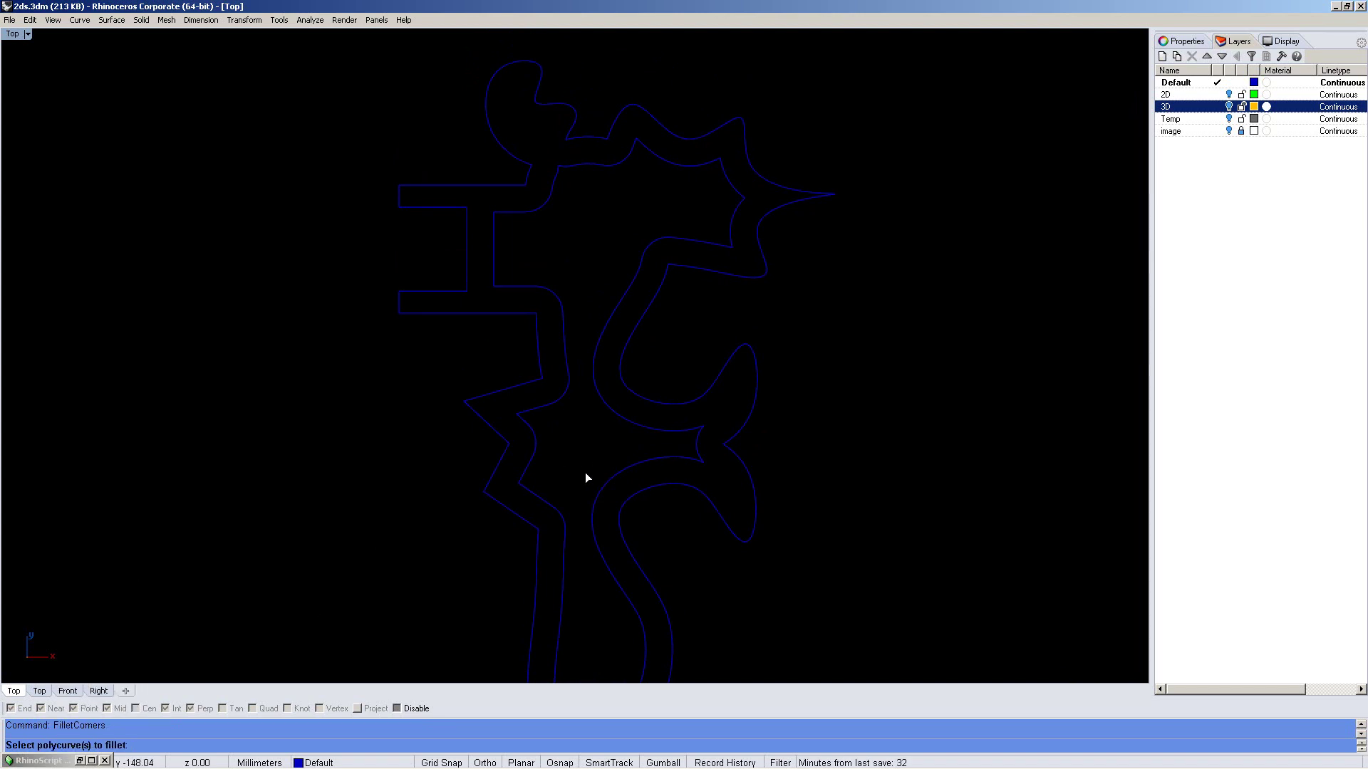
left_click(531, 438)
key("Return")
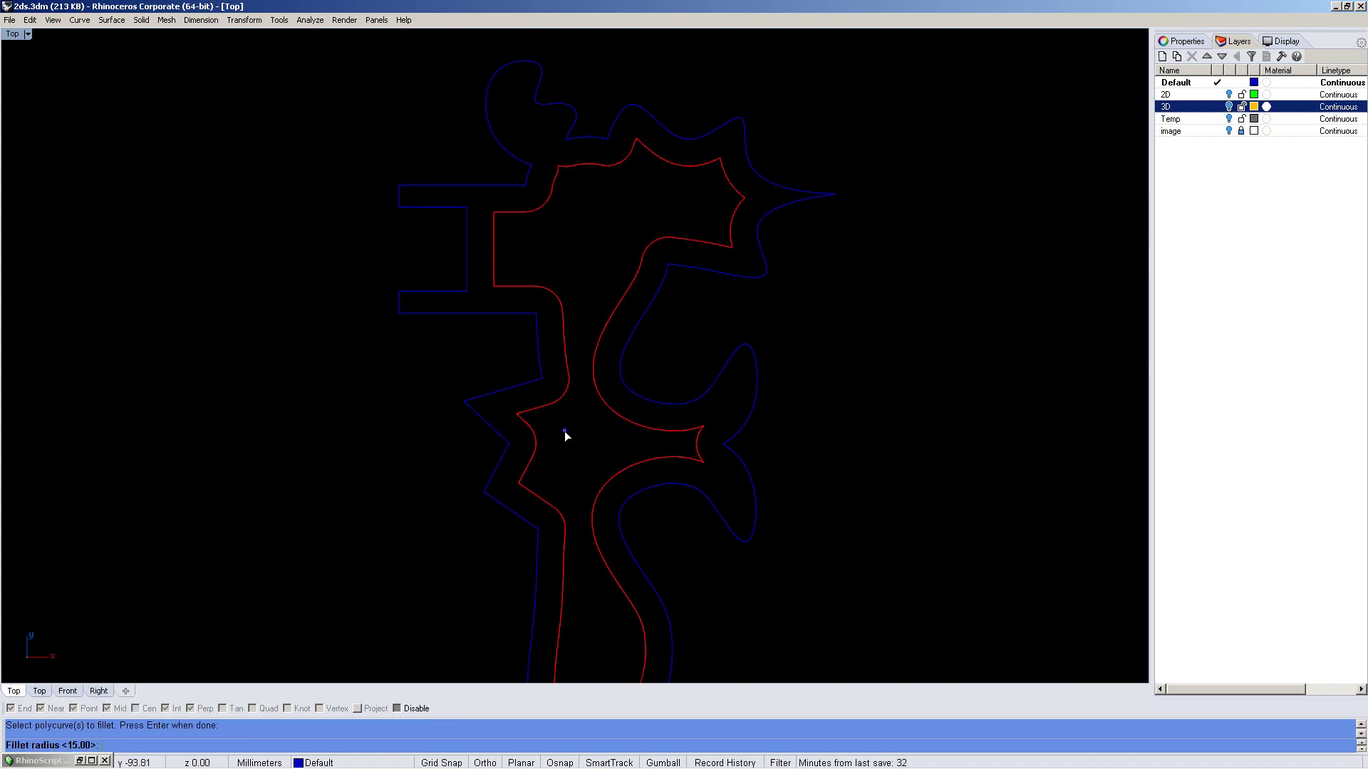
key("Return")
right_click_drag(631, 439, 622, 450)
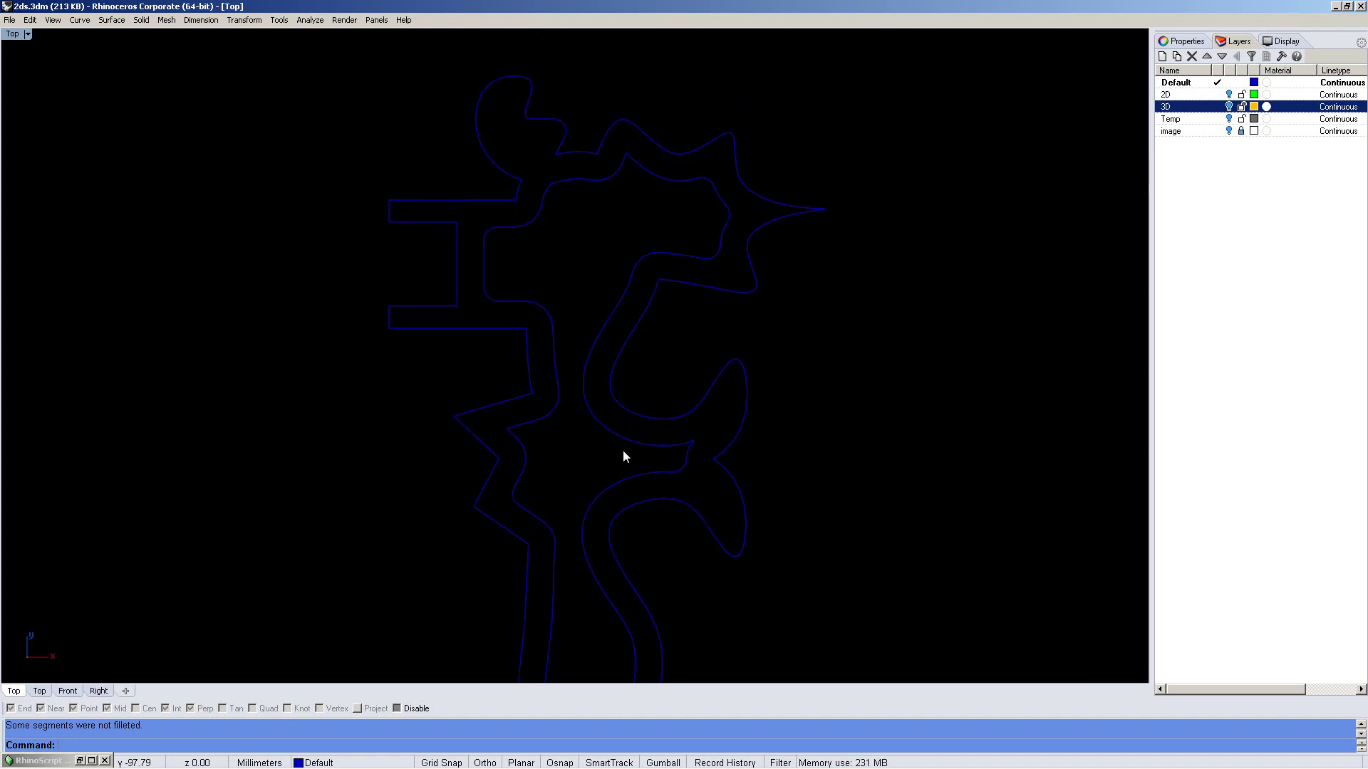
type("ft")
key("Return")
left_click(528, 458)
left_click(647, 458)
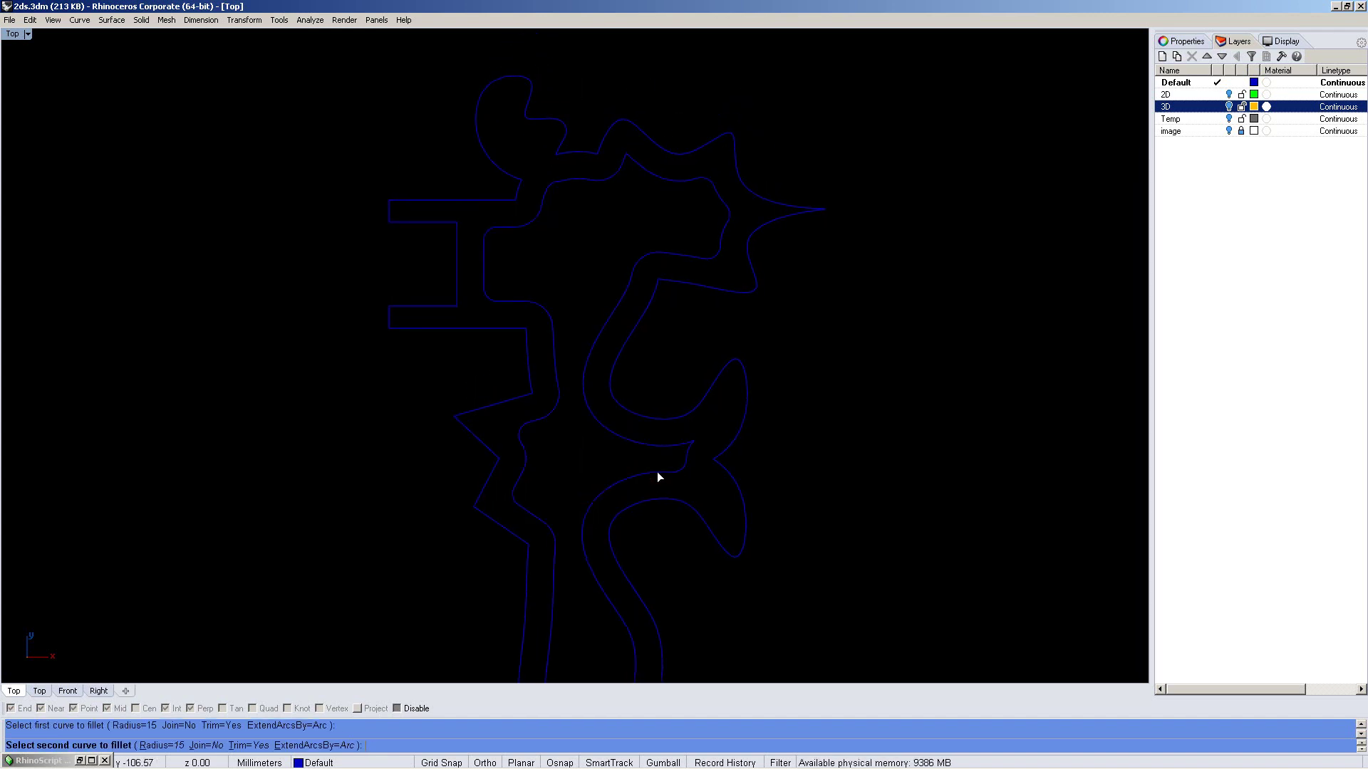
right_click_drag(641, 172, 591, 460)
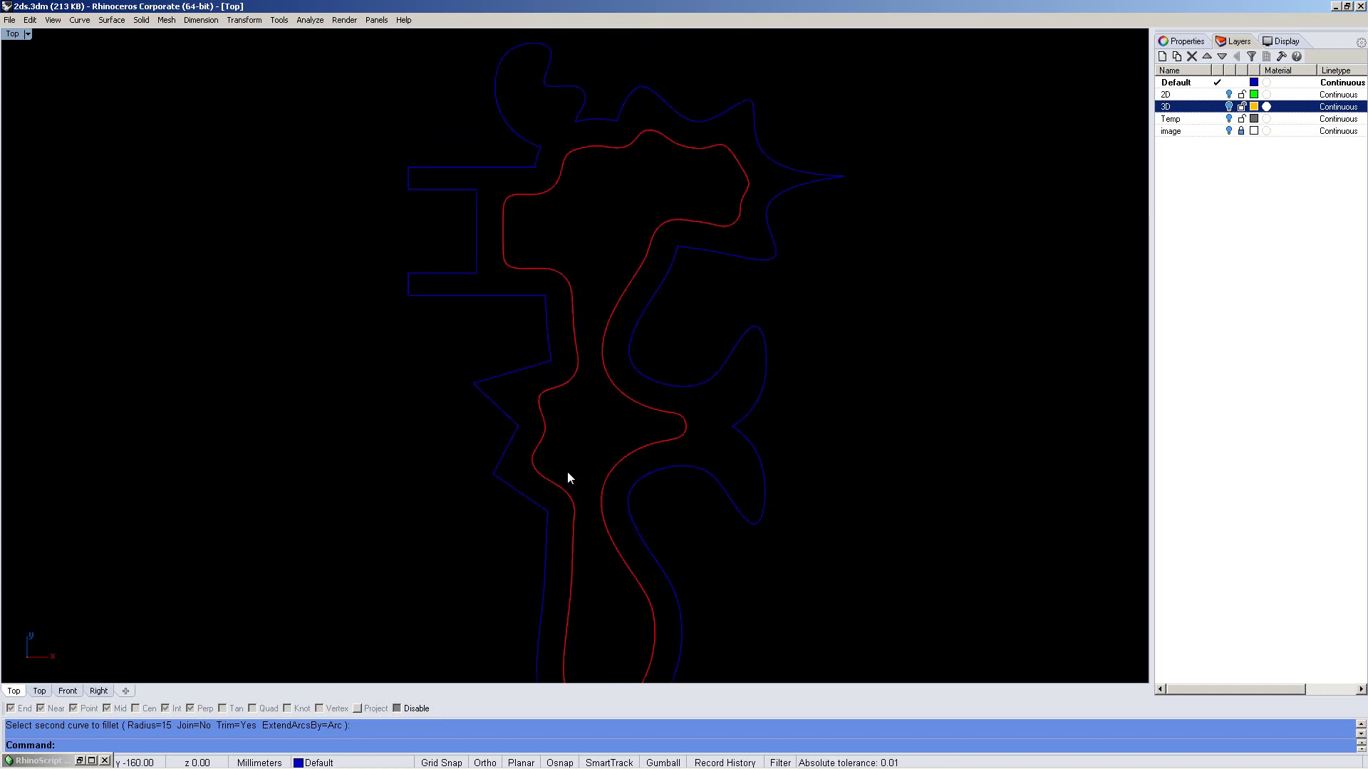
- Re-export the filleted curve through Exportto3dCoat, overwriting curve.spline, and return to 3D-Coat
right_click(637, 731)
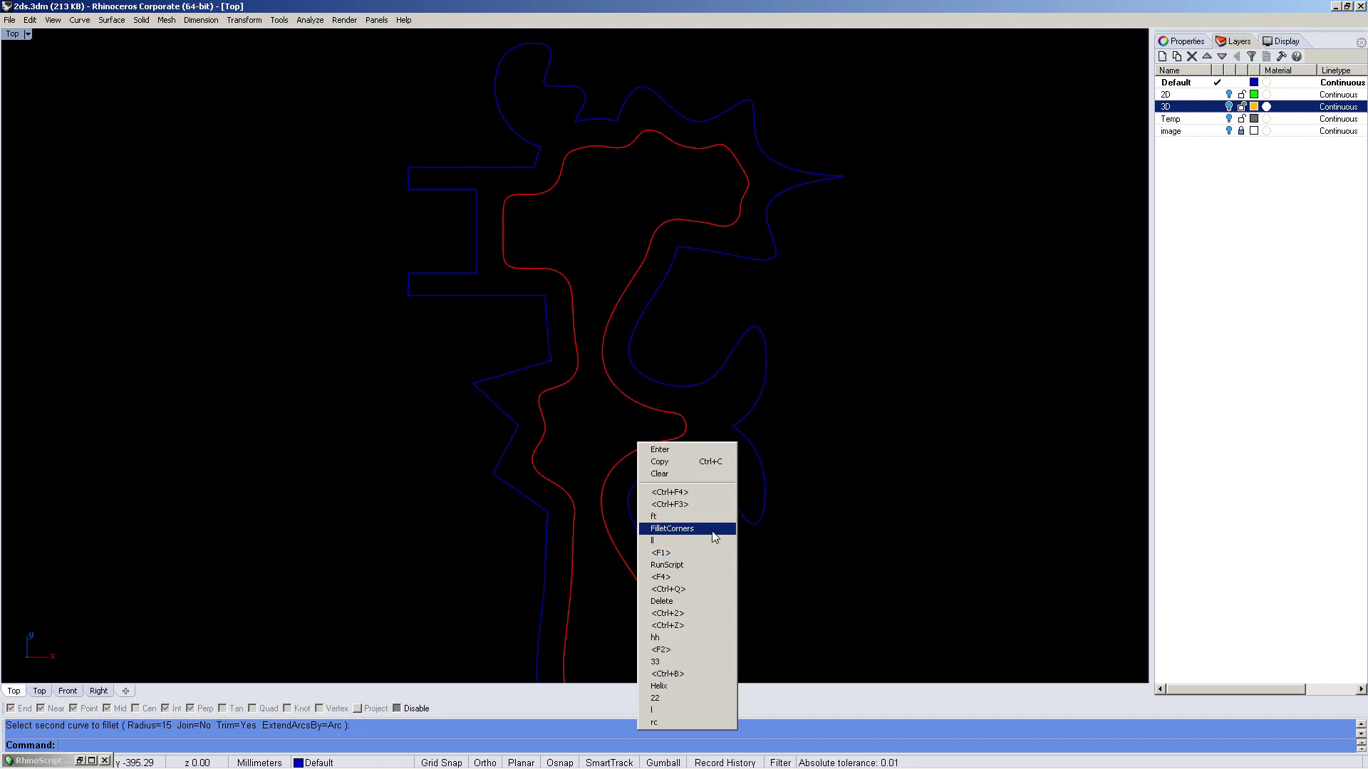
left_click(655, 565)
left_click(648, 339)
left_click(738, 344)
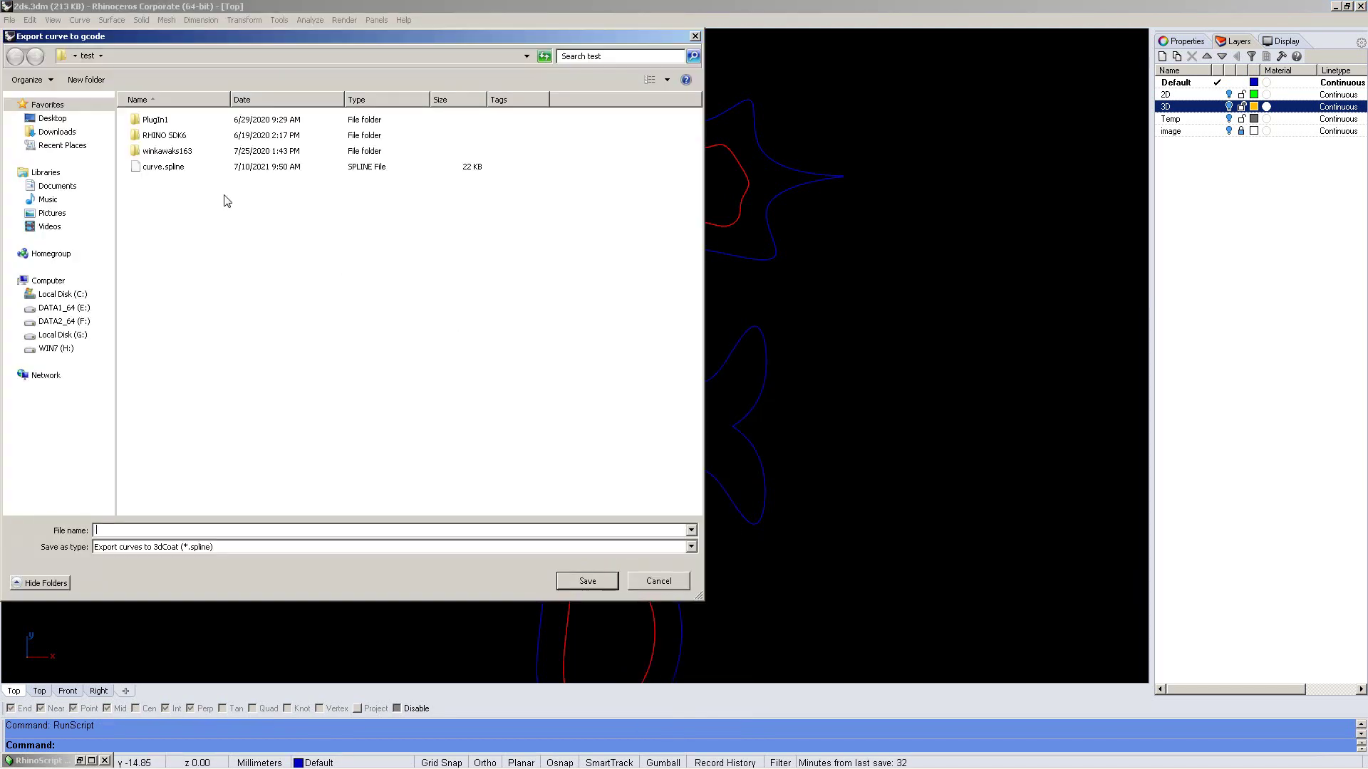
double_click(215, 169)
key("Left")
key("Return")
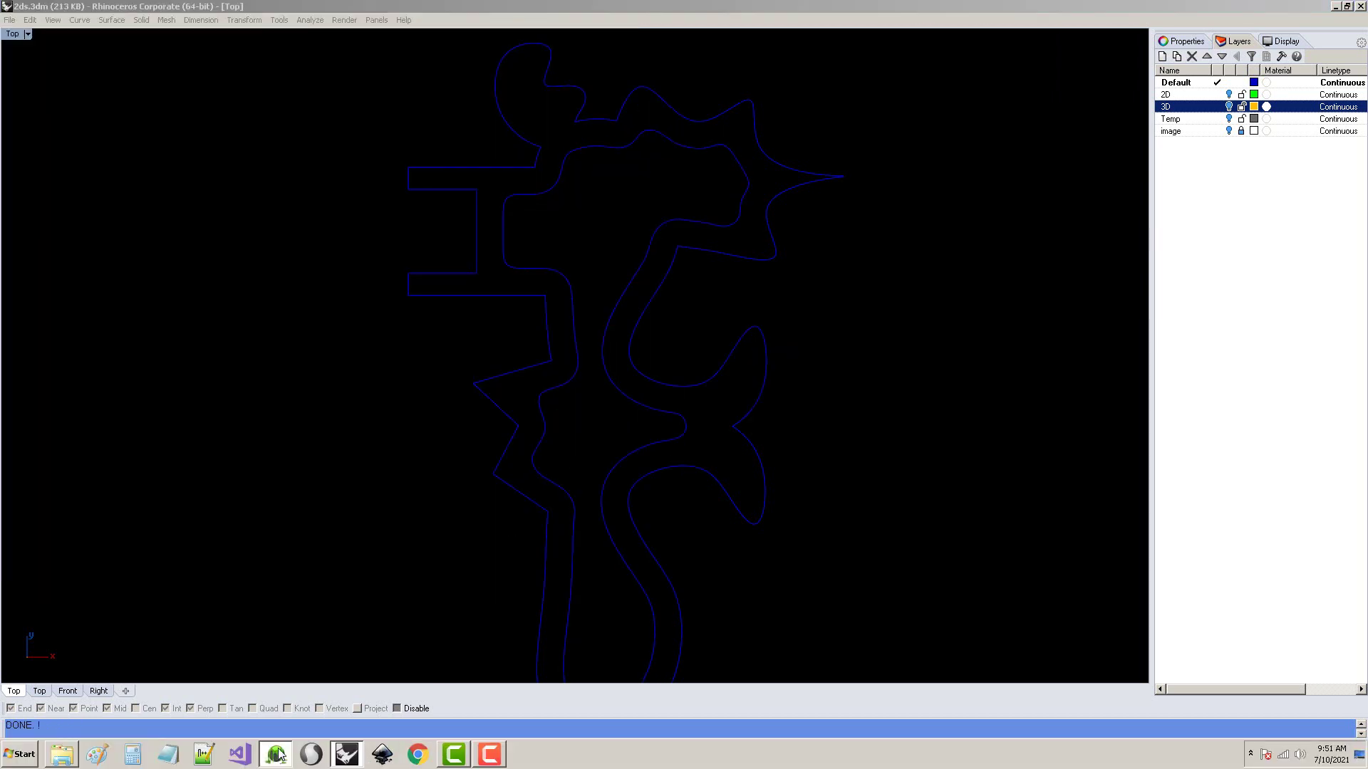
left_click(278, 757)
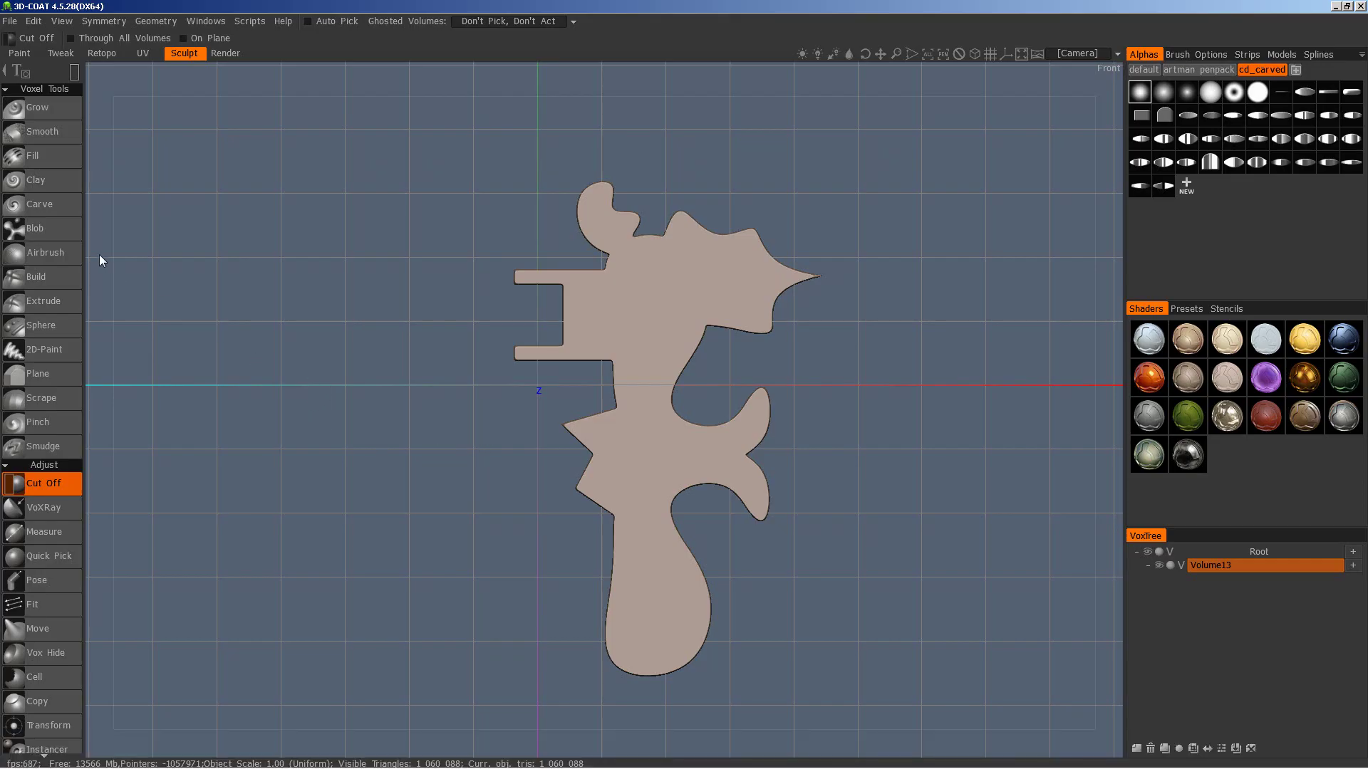
- Apply a Blob stroke along the loaded curve.spline with radius 30 and 100% depth
left_click(68, 238)
left_click(537, 337)
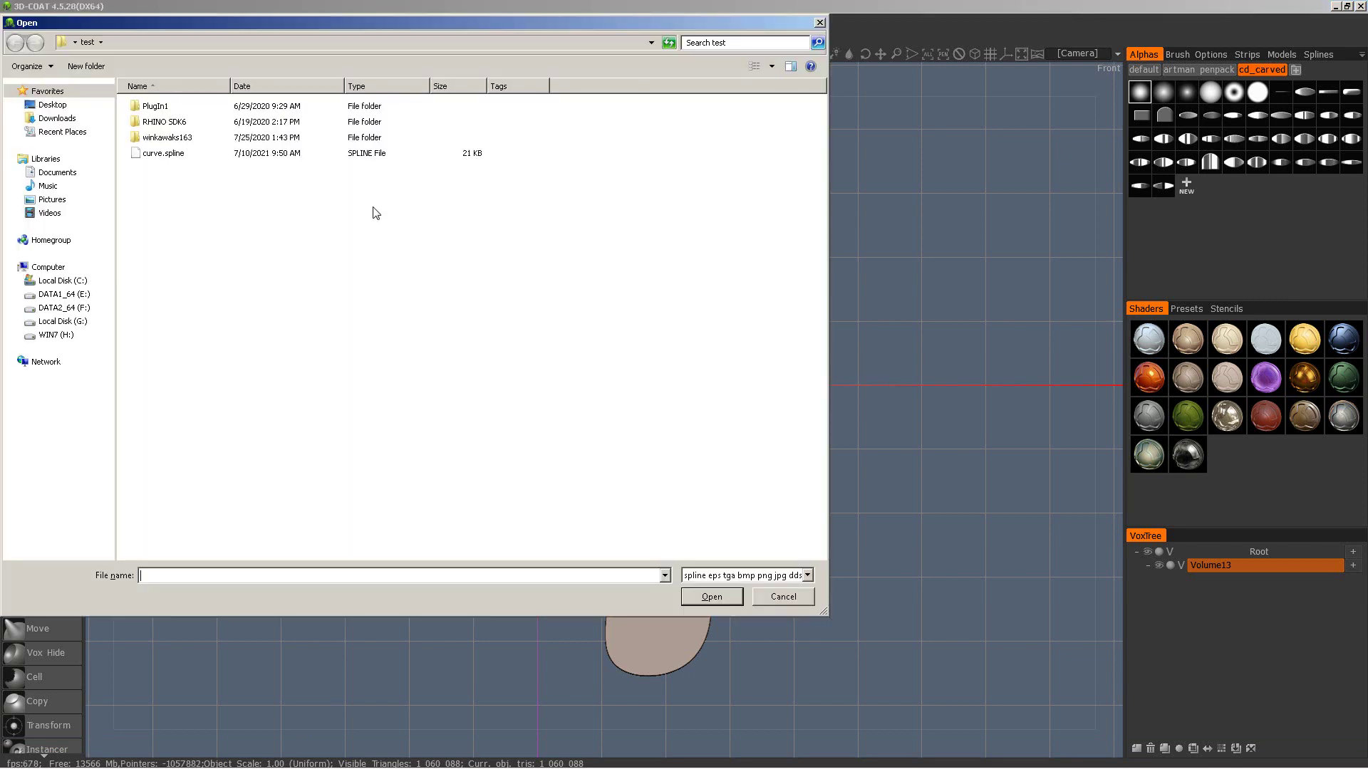
double_click(224, 153)
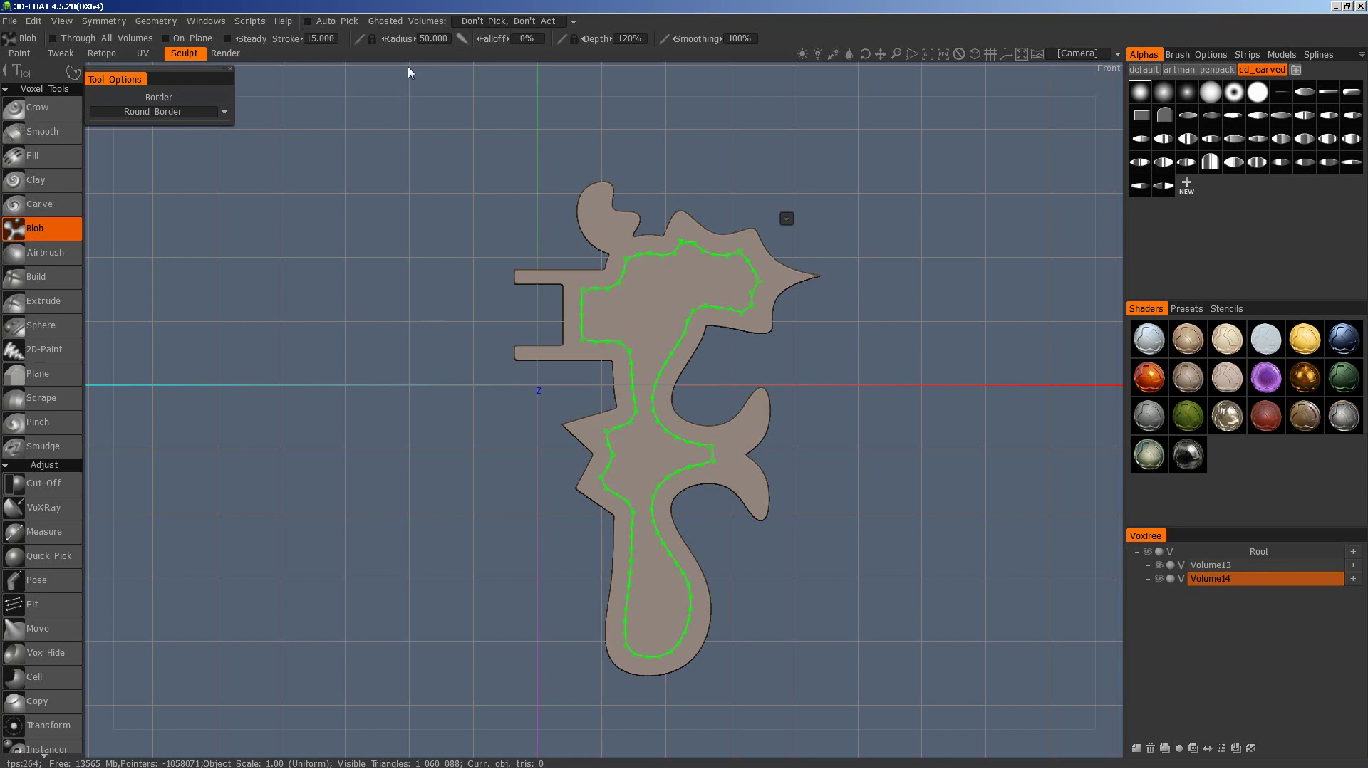
left_click(434, 39)
type("30")
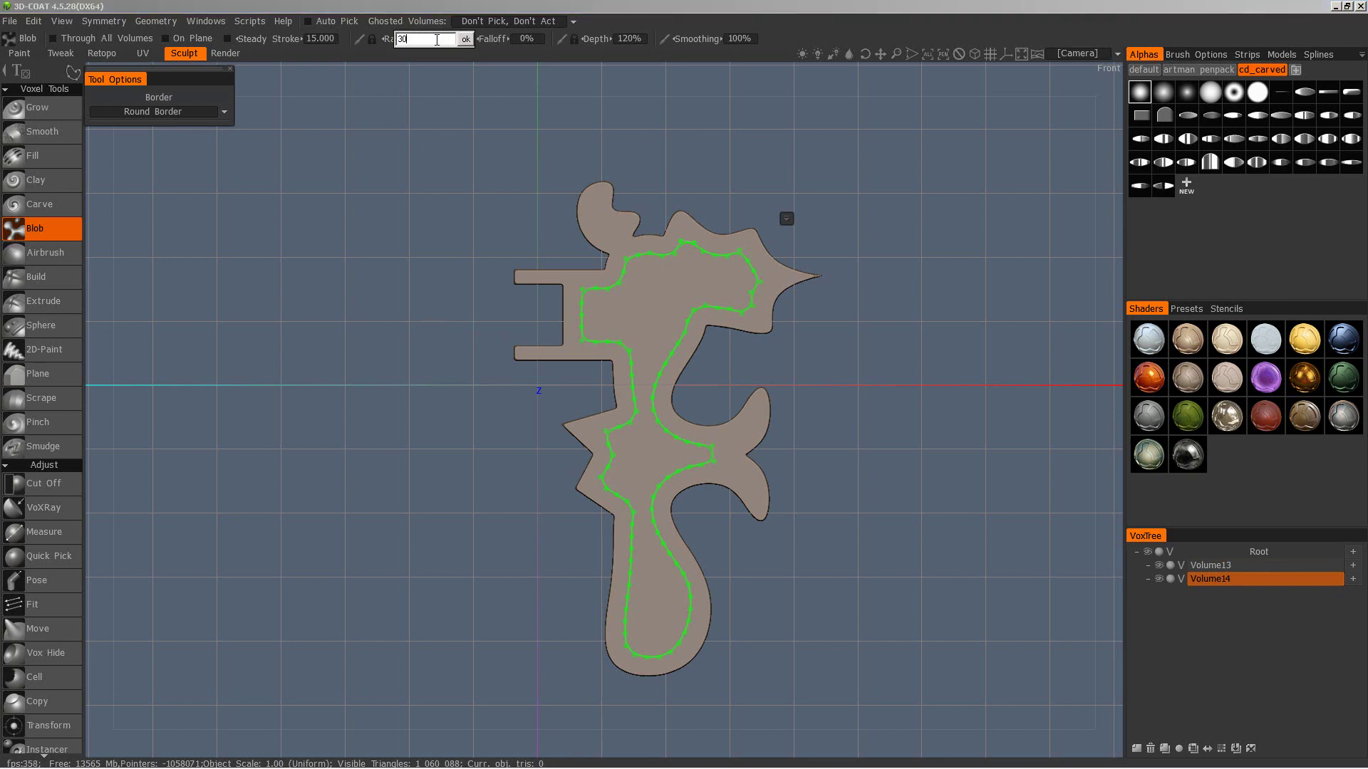
key("Return")
left_click(629, 39)
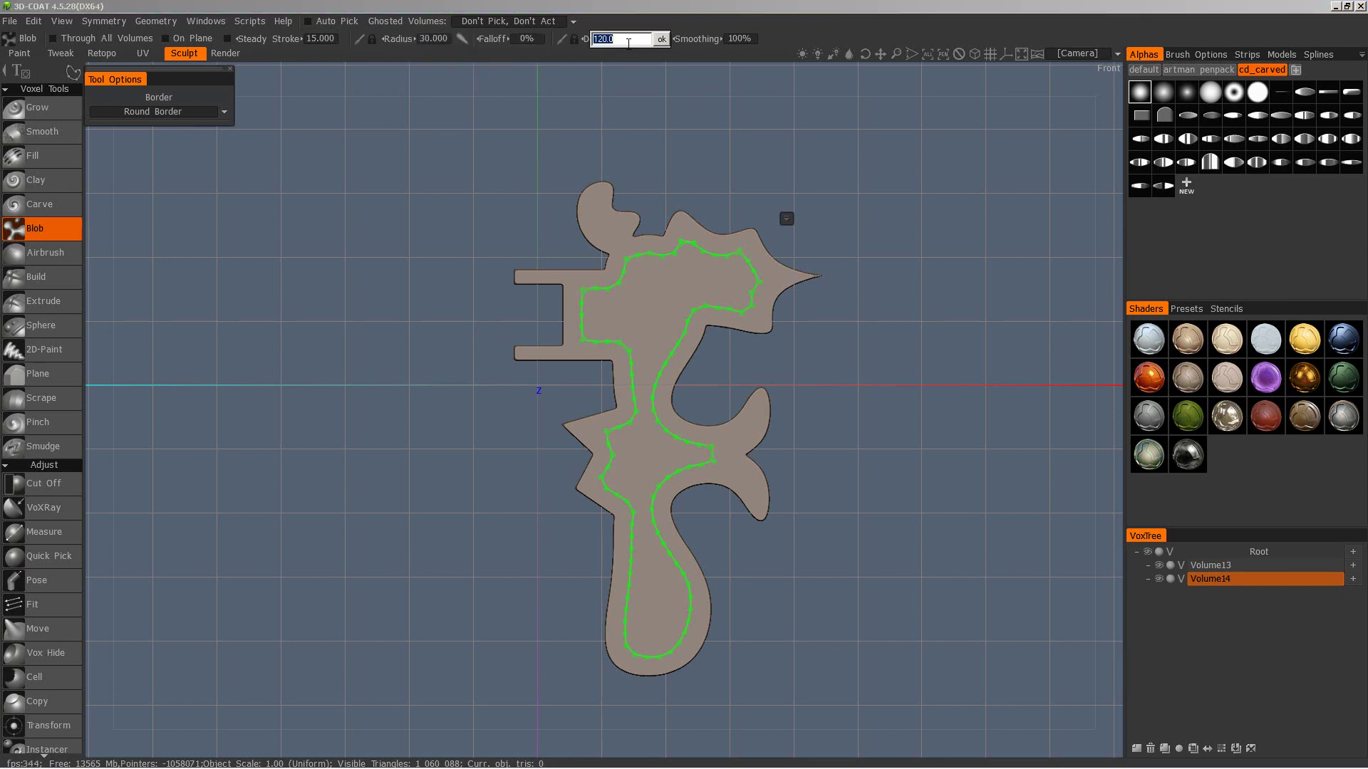
type("1")
key("Return")
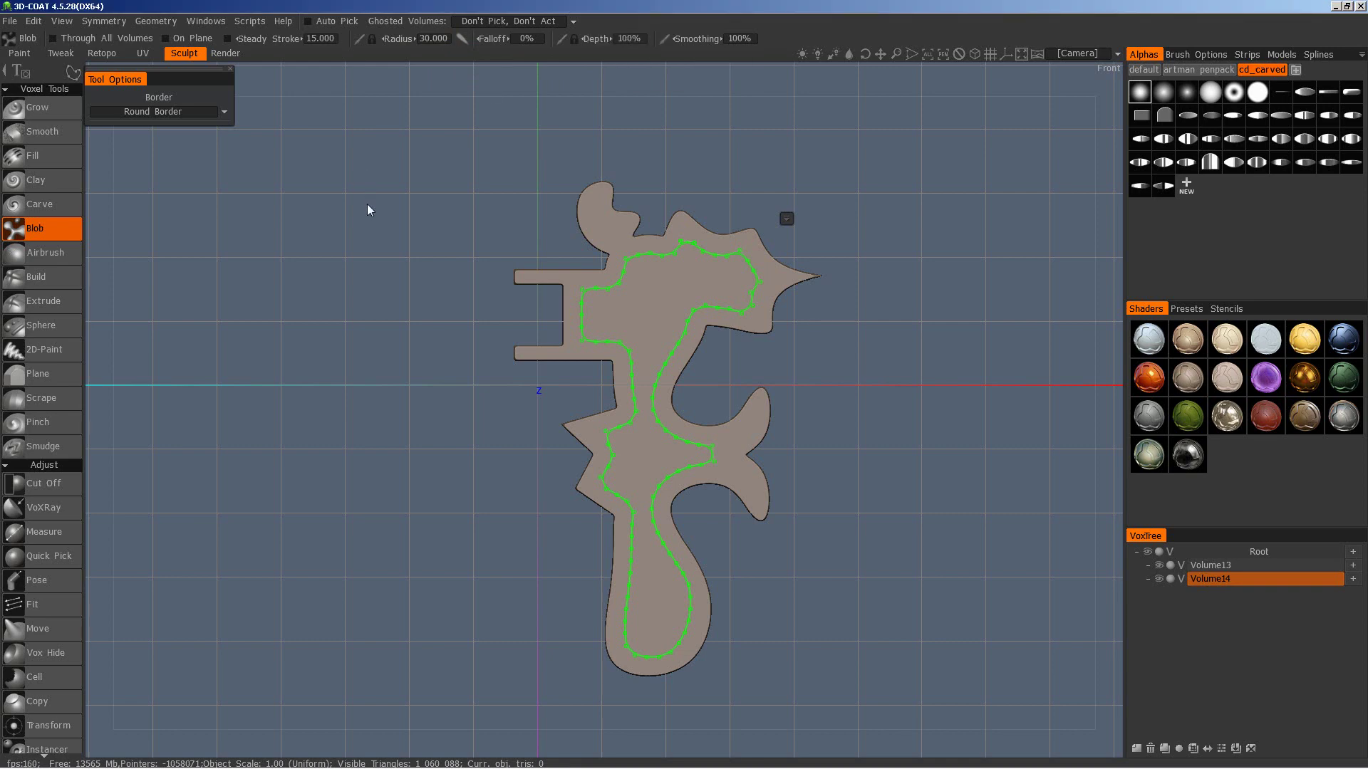
key("Return")
- Subtract the new shape from Volume13 as a recessed channel, inspect it, and return to Rhino
left_click_drag(387, 326, 413, 365)
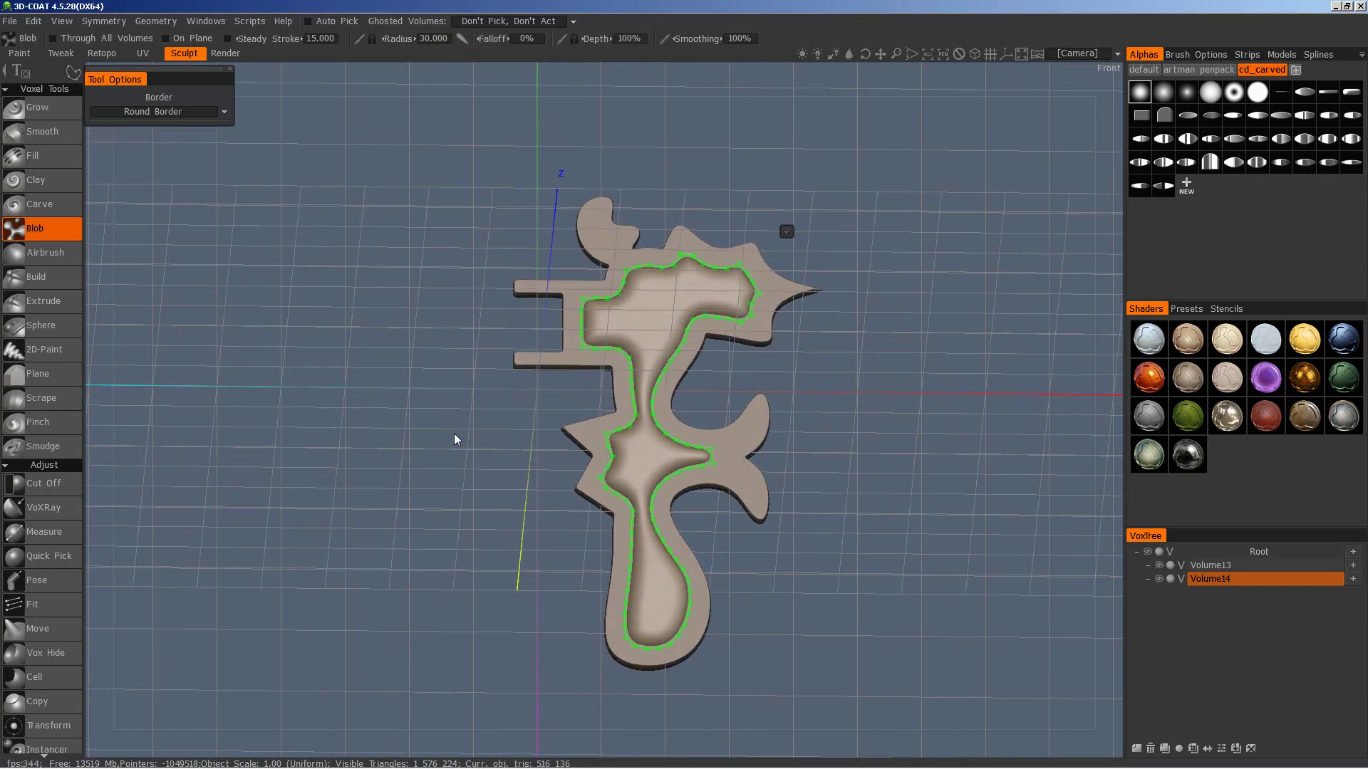
mouse_move(454, 440)
left_mouse_down()
mouse_move(570, 413)
mouse_move(694, 423)
mouse_move(788, 395)
mouse_move(813, 451)
mouse_move(801, 436)
mouse_move(737, 480)
mouse_move(738, 448)
left_mouse_up()
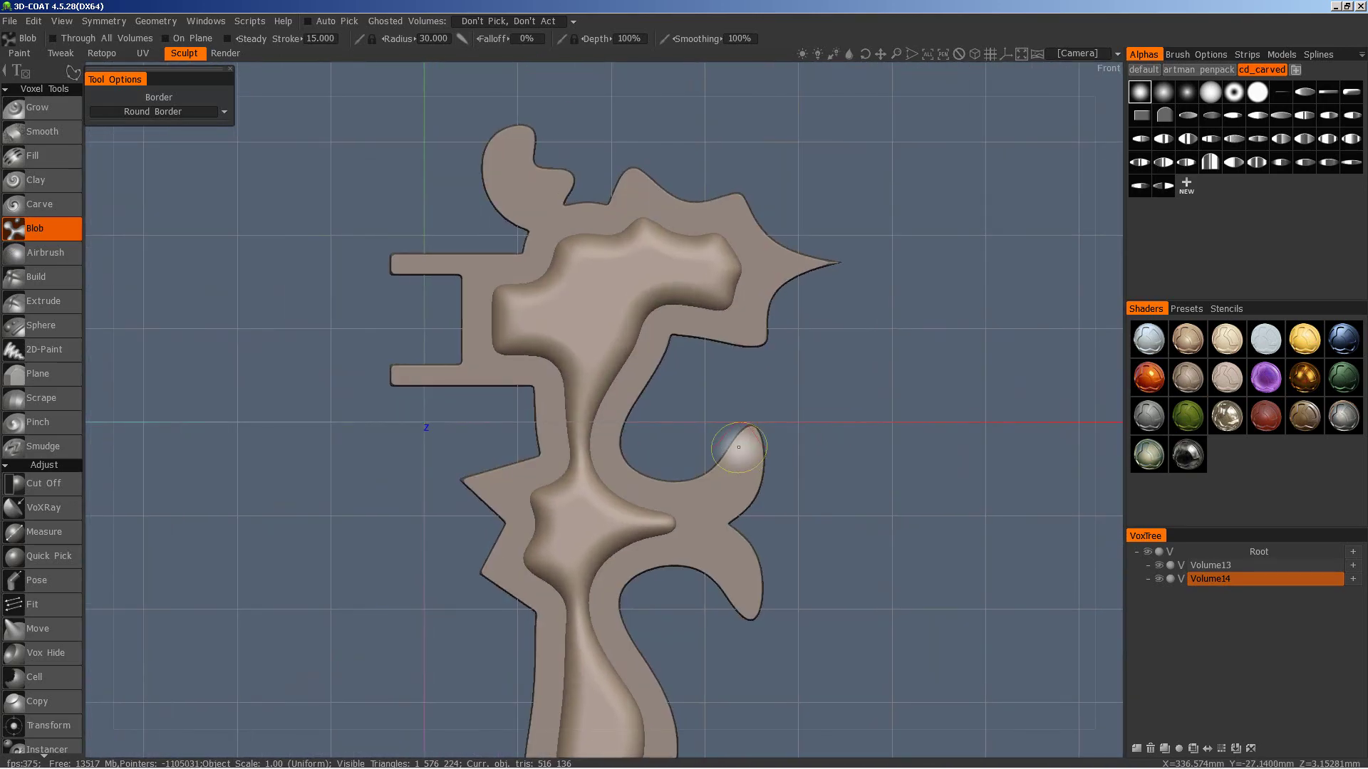
key("ctrl+z")
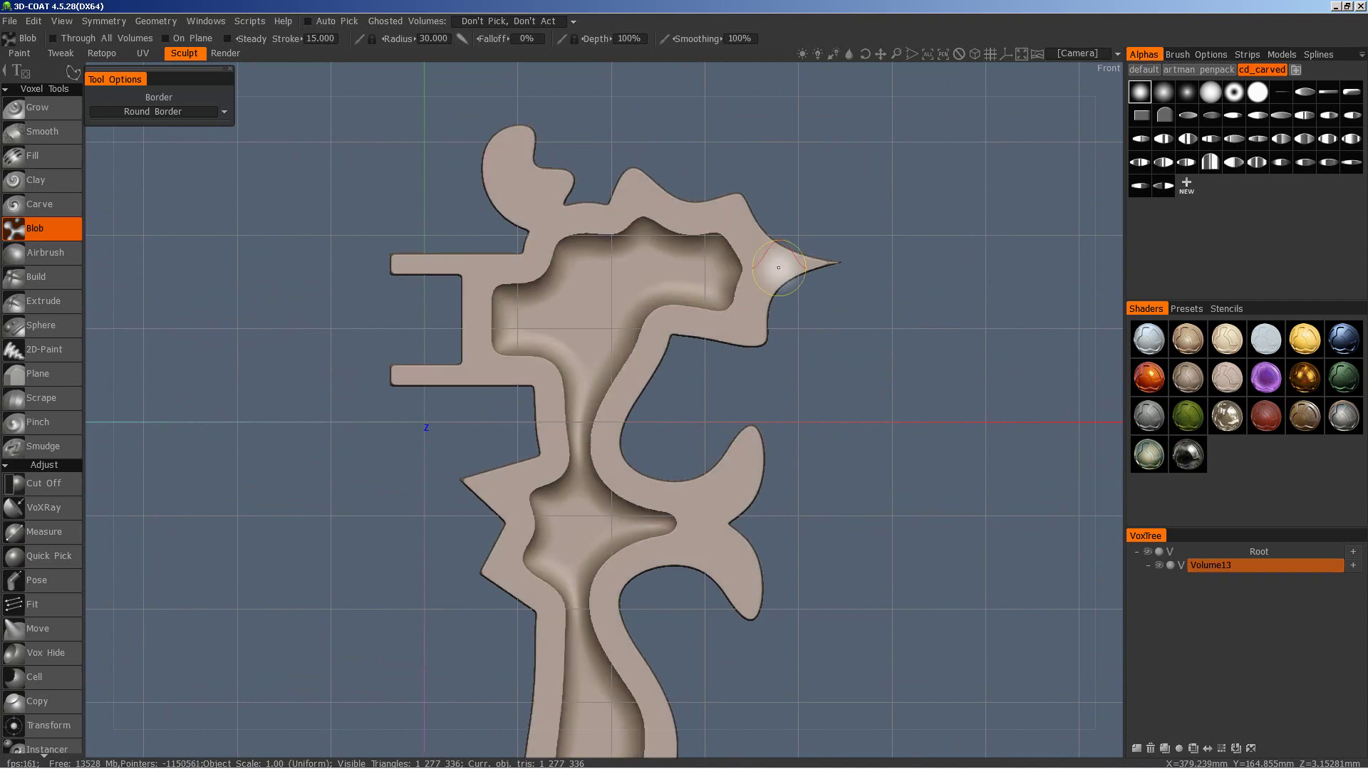
mouse_move(669, 459)
left_mouse_down()
mouse_move(635, 322)
mouse_move(608, 460)
mouse_move(699, 479)
mouse_move(678, 482)
left_mouse_up()
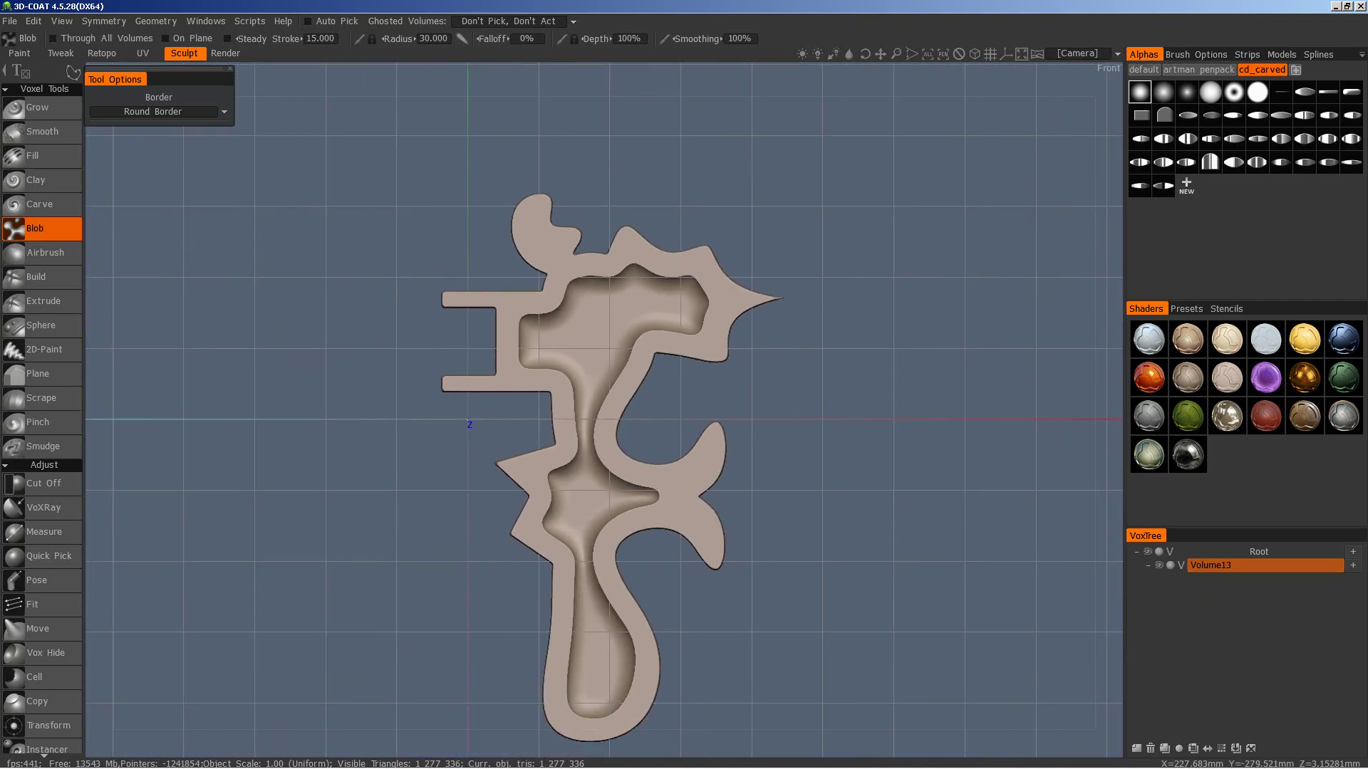
left_click(378, 754)
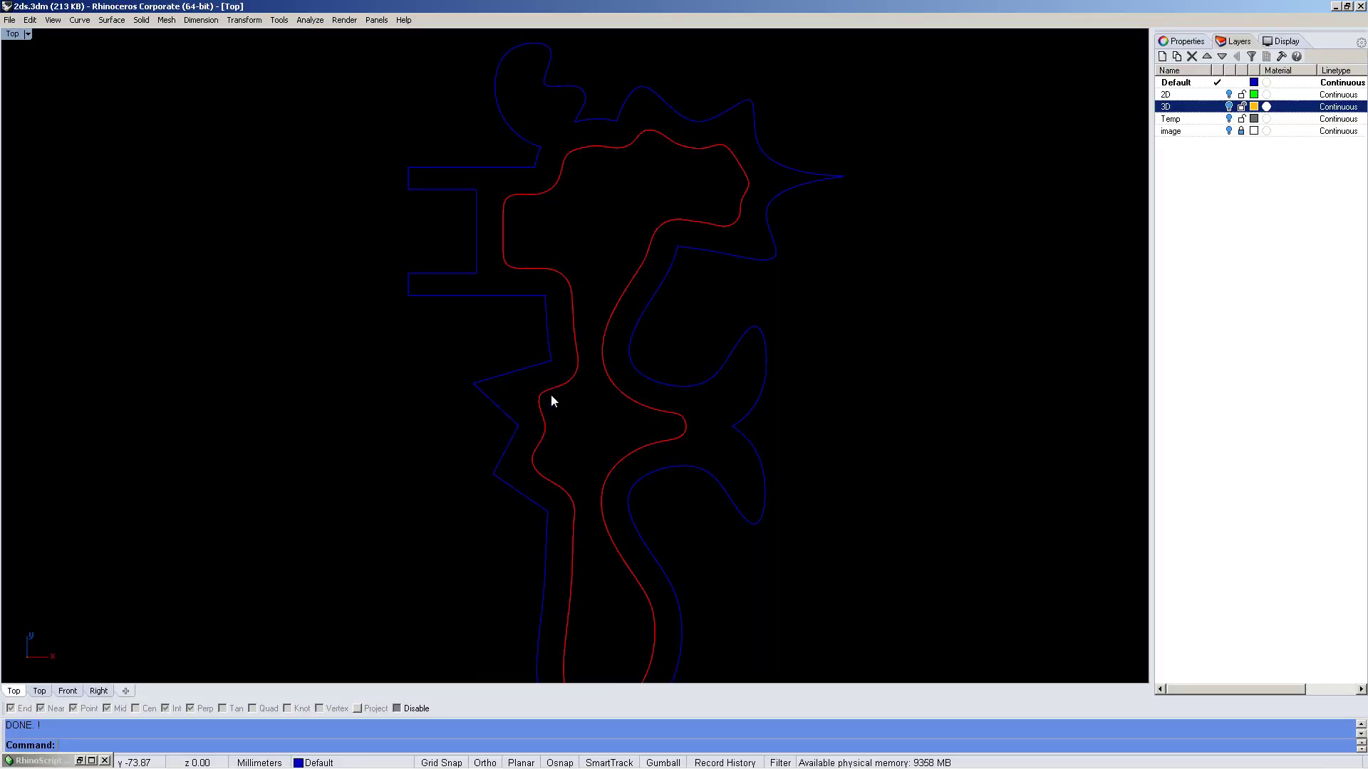
- Offset the red path by 15 mm into the channel
scroll(550, 395, "up", 2)
scroll(550, 388, "up", 2)
type("Offset")
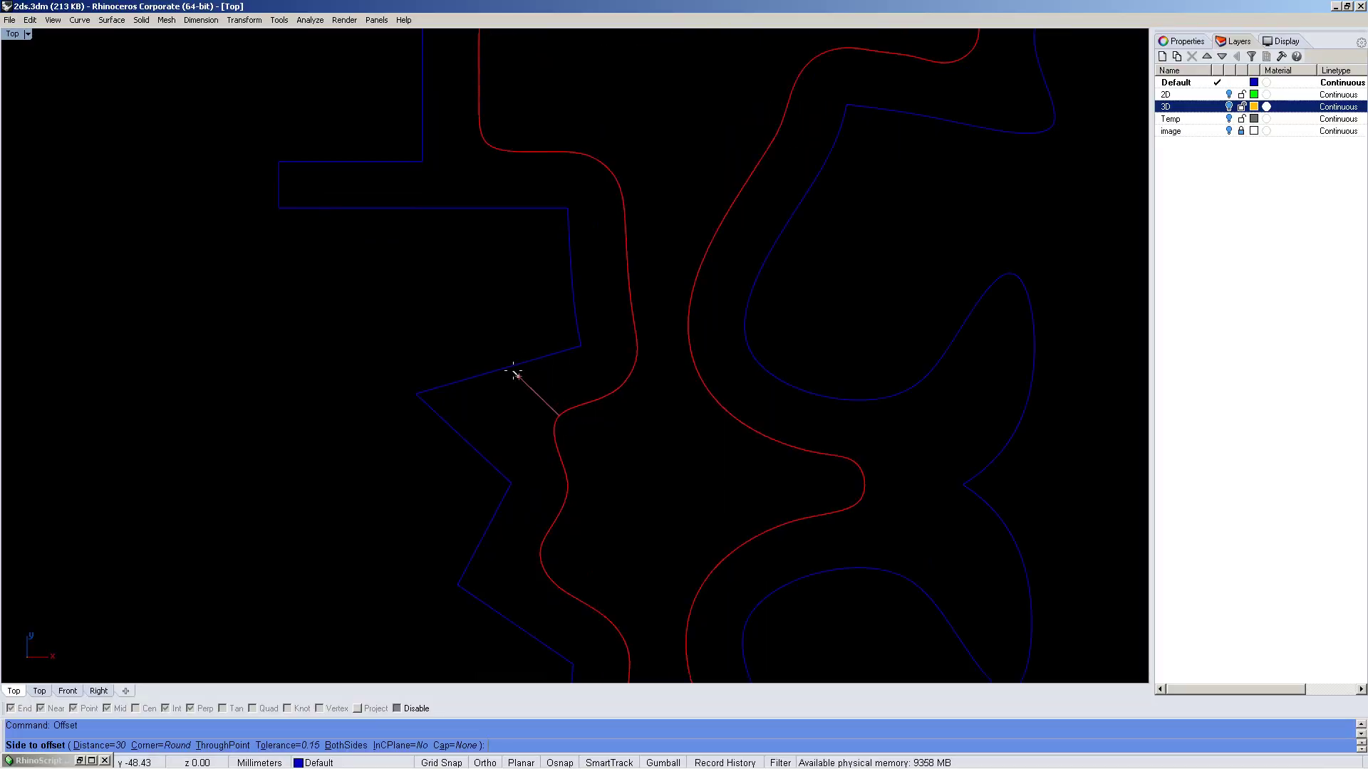
type("15")
key("Return")
left_click(513, 370)
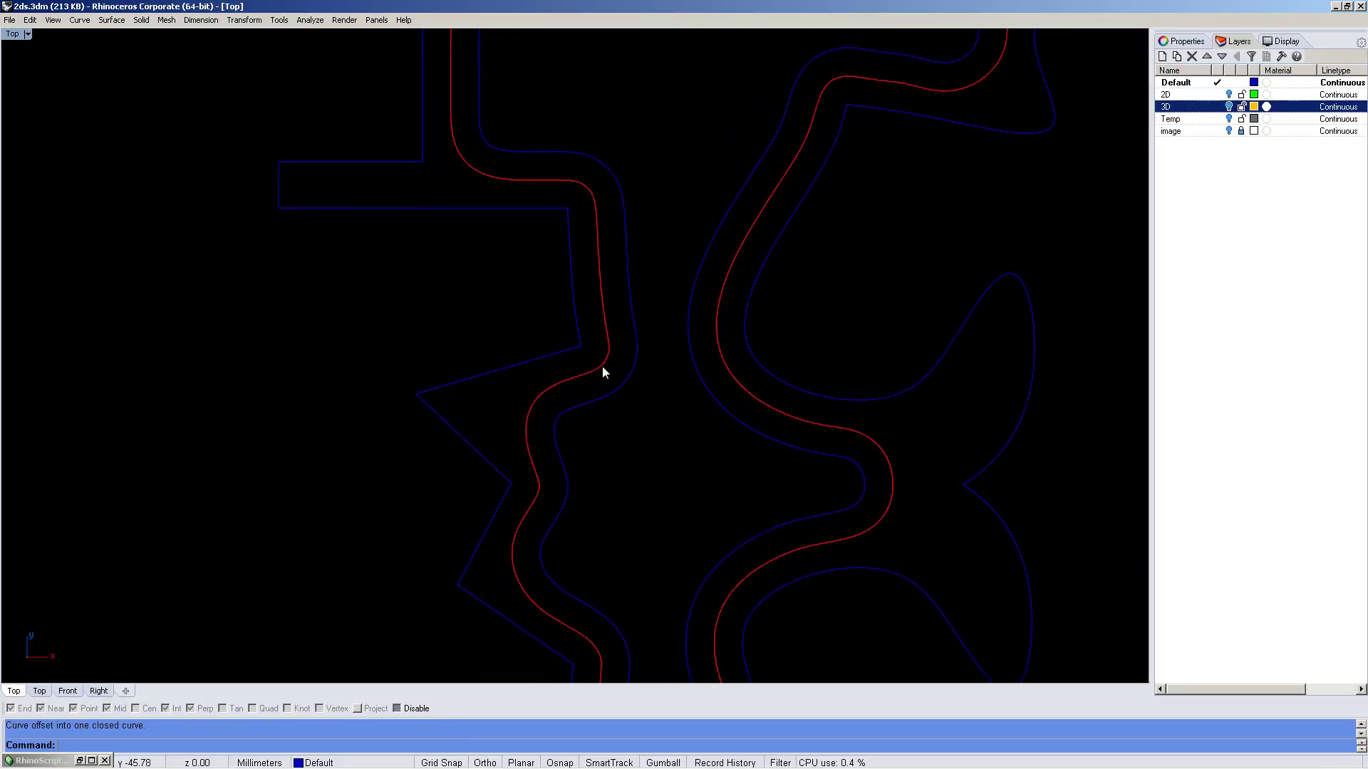
scroll(601, 366, "down", 3)
scroll(620, 352, "down", 2)
scroll(625, 349, "up", 1)
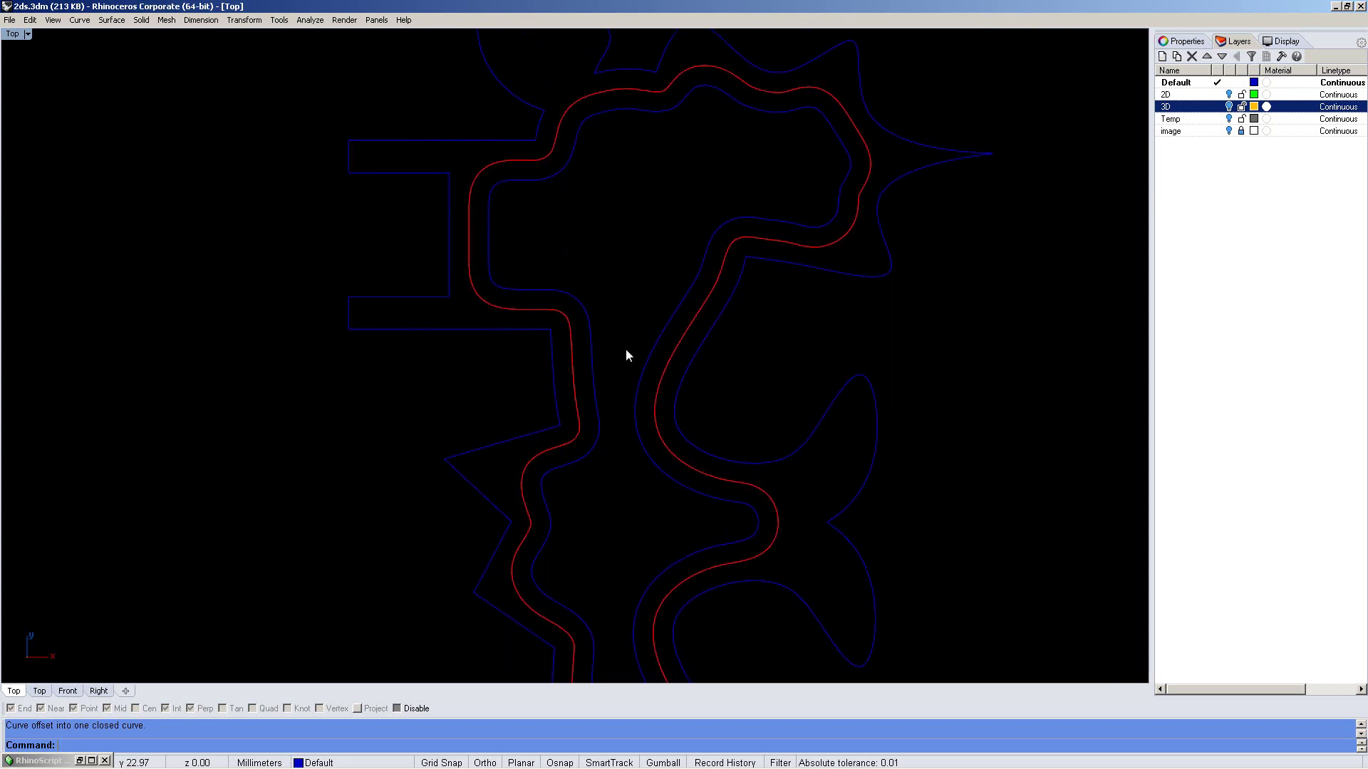
- Export the offset curve through Exportto3dCoat, overwriting curve.spline, and return to 3D-Coat
right_click(686, 728)
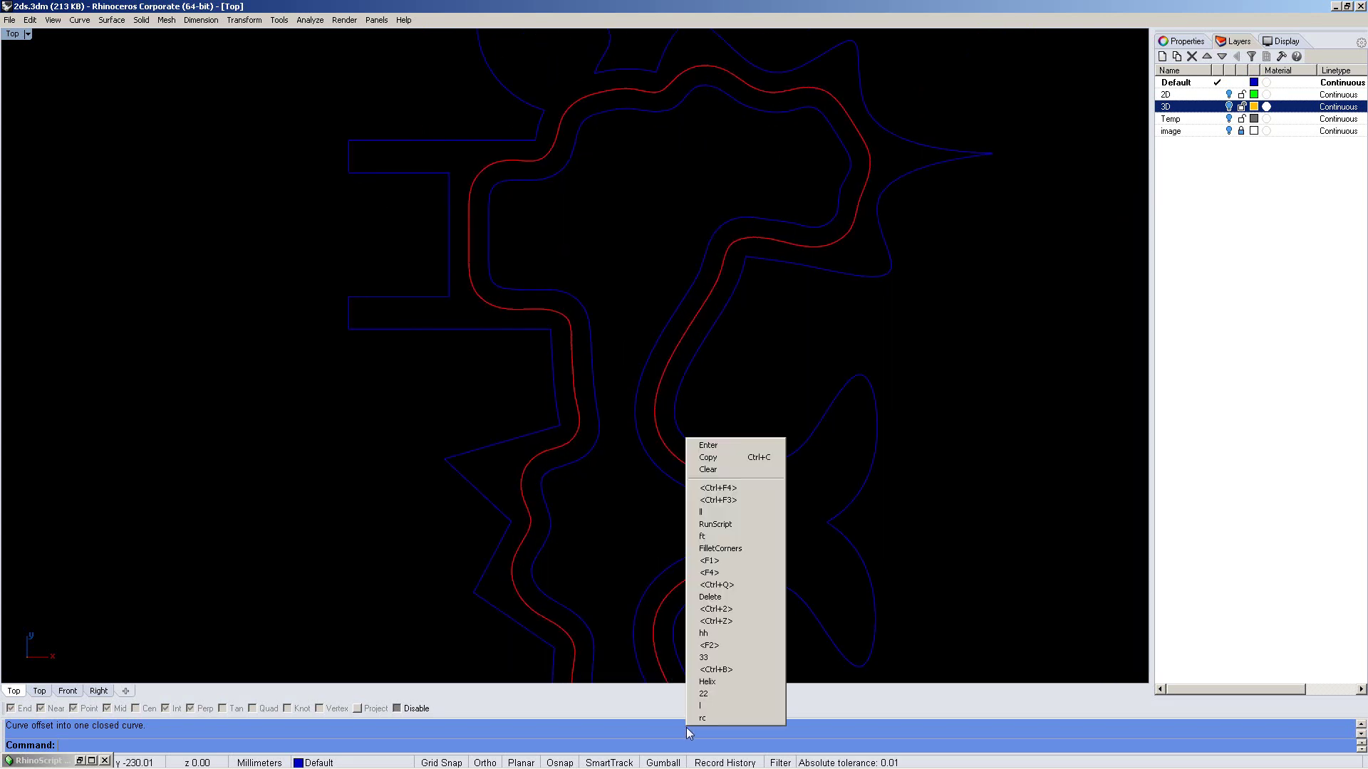
left_click(777, 523)
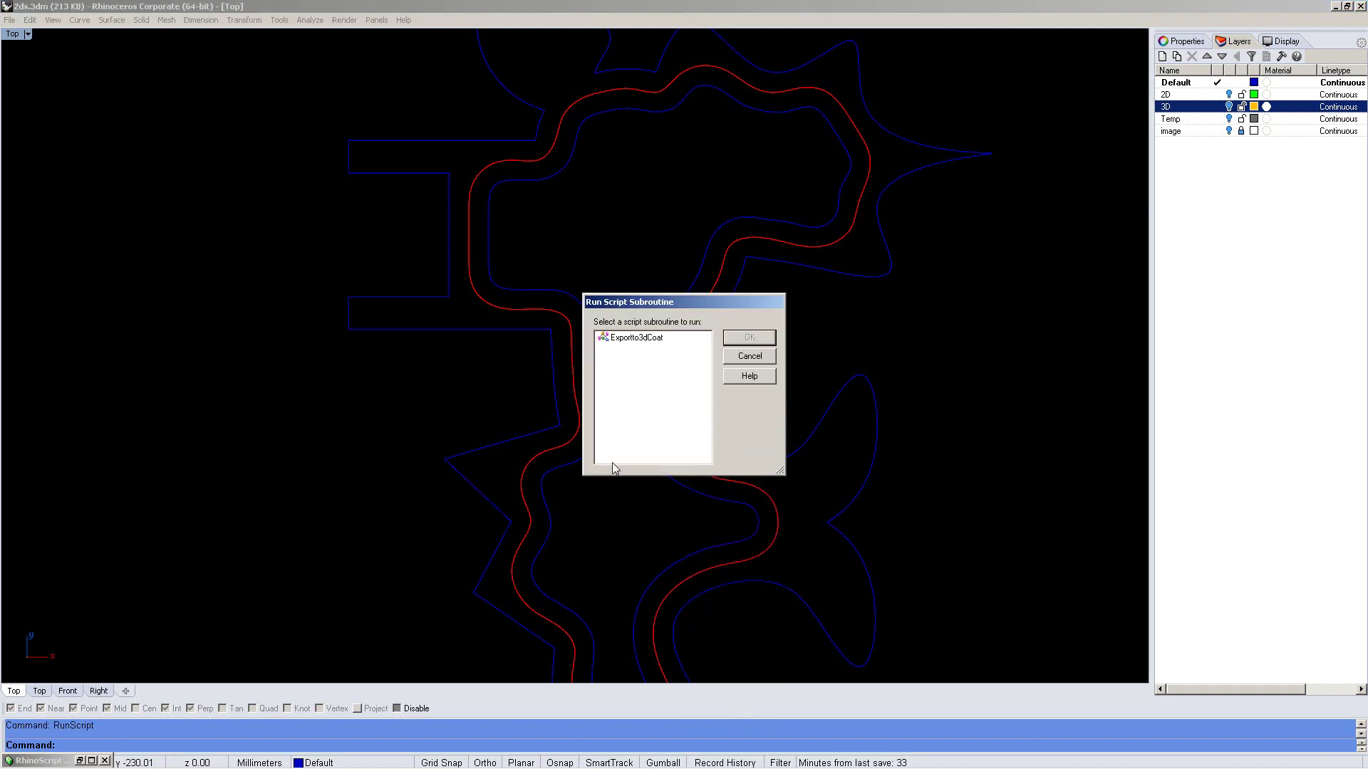
left_click(636, 337)
left_click(725, 342)
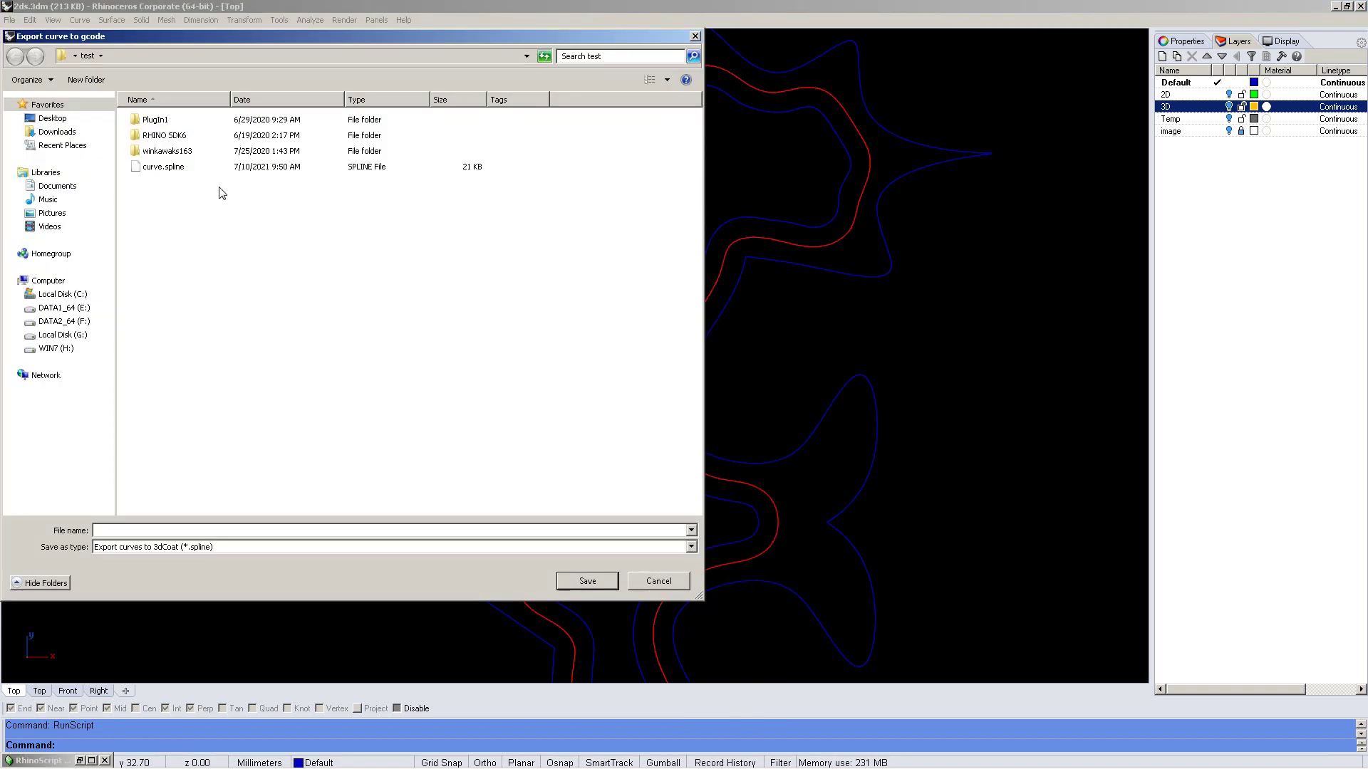
double_click(215, 168)
left_click(714, 397)
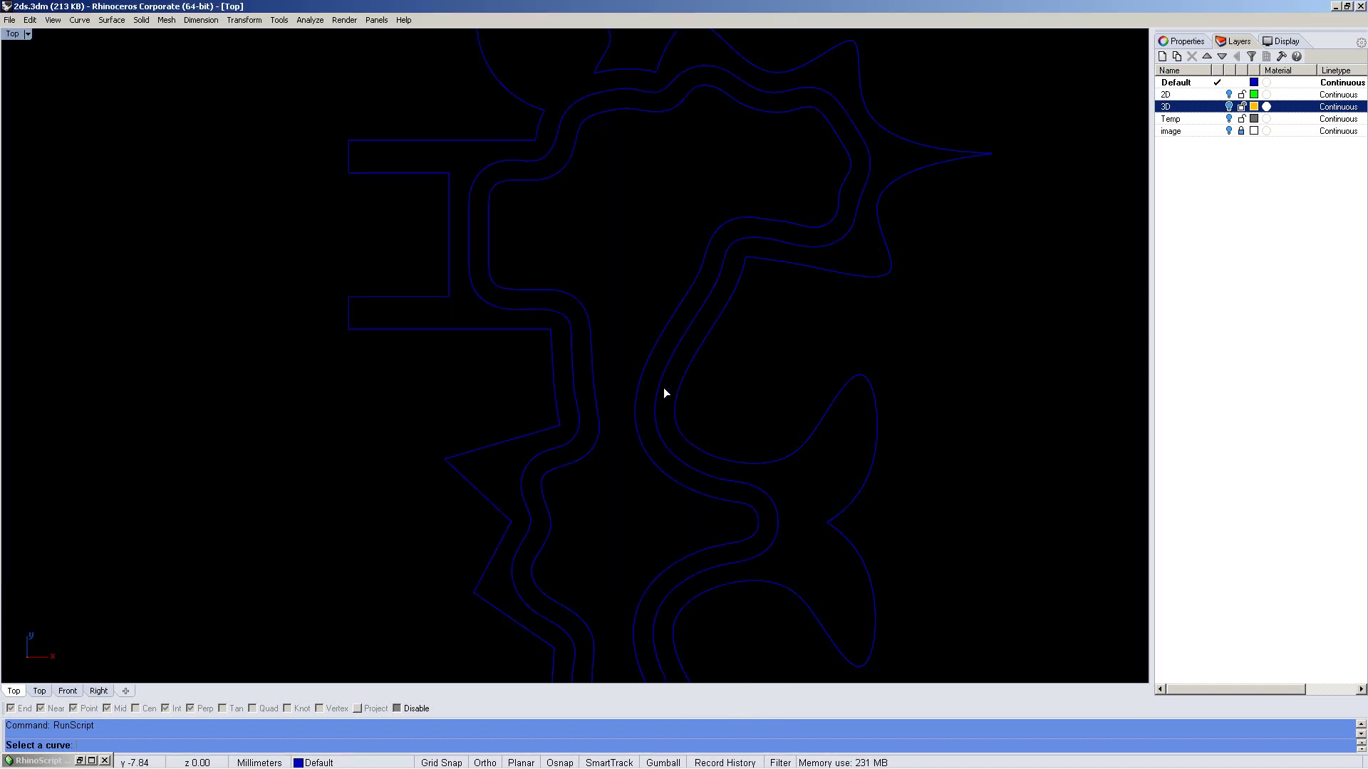
left_click(571, 346)
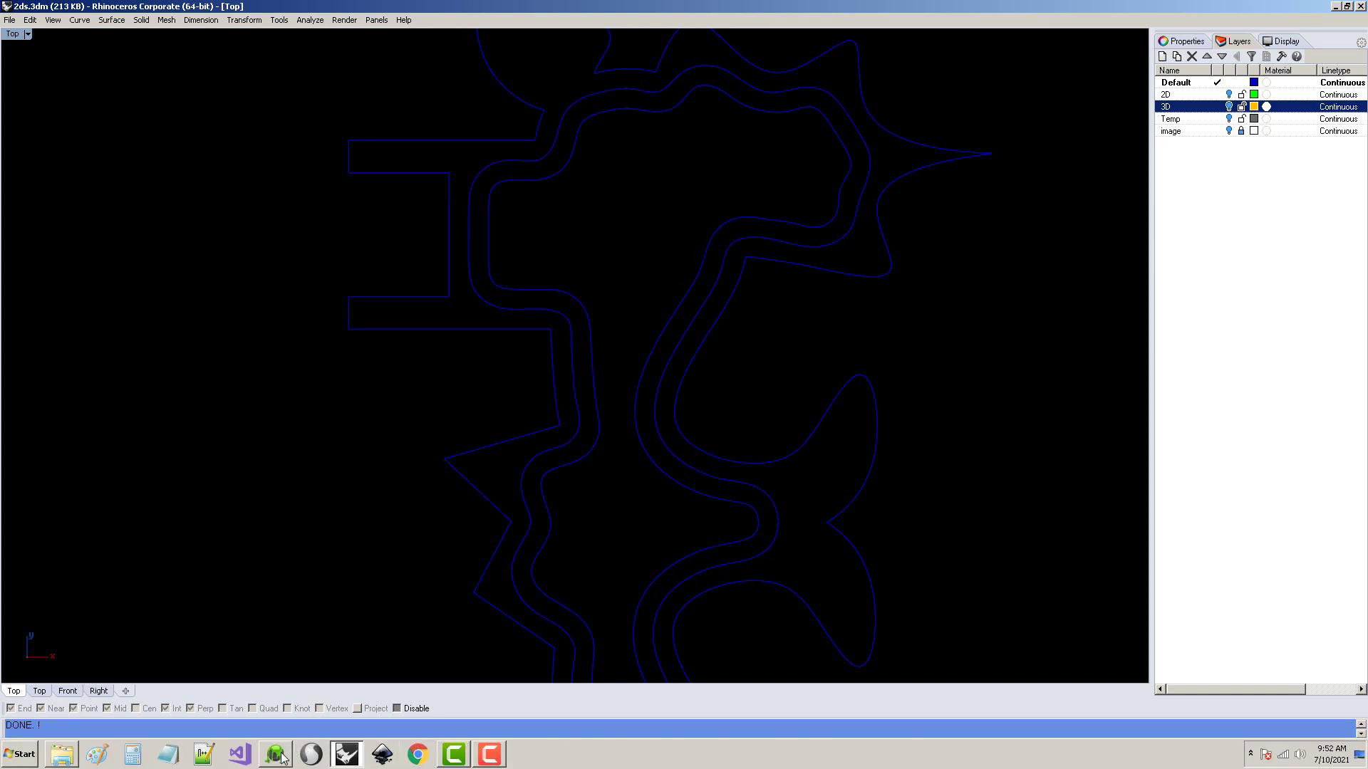
left_click(278, 755)
- Select the Extrude tool in spline stroke mode and load curve.spline as the path
left_click(49, 302)
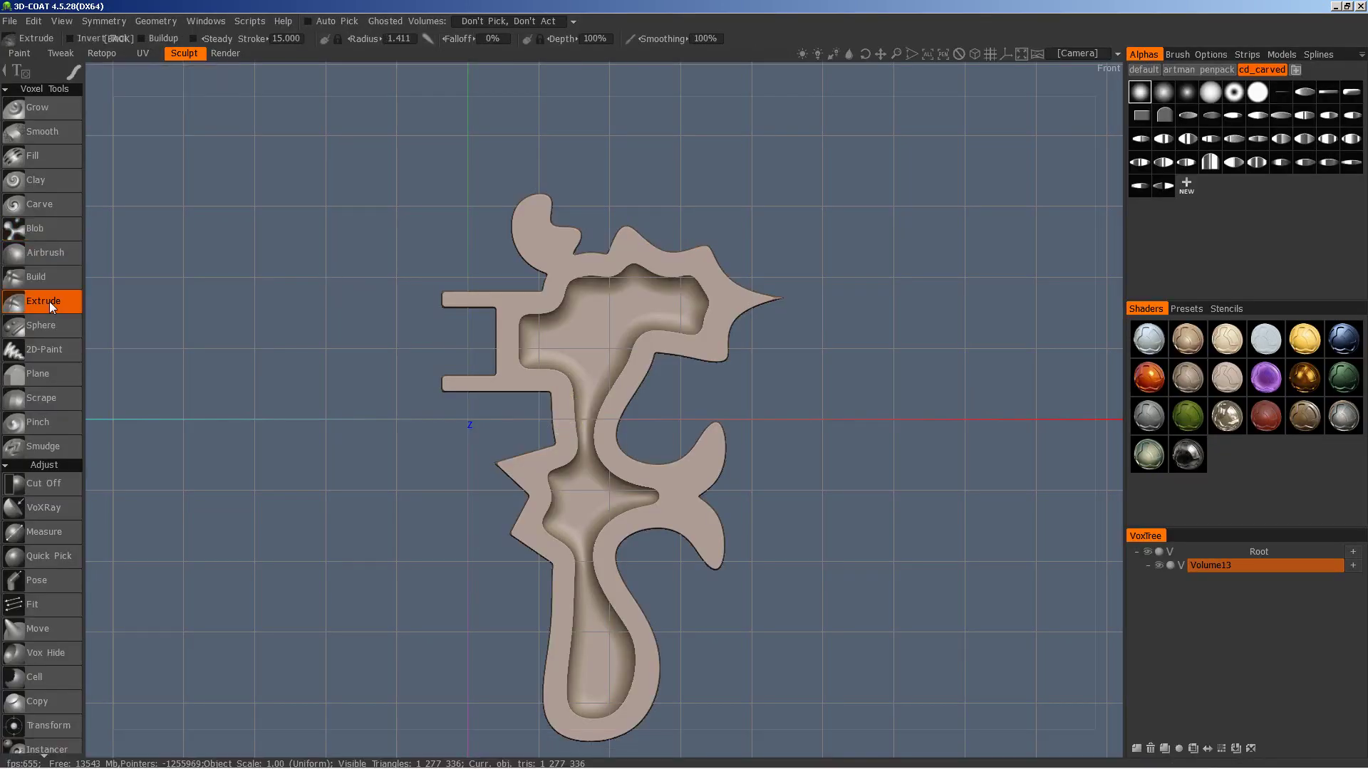
key("e")
left_click(302, 255)
double_click(272, 153)
scroll(659, 174, "up", 1)
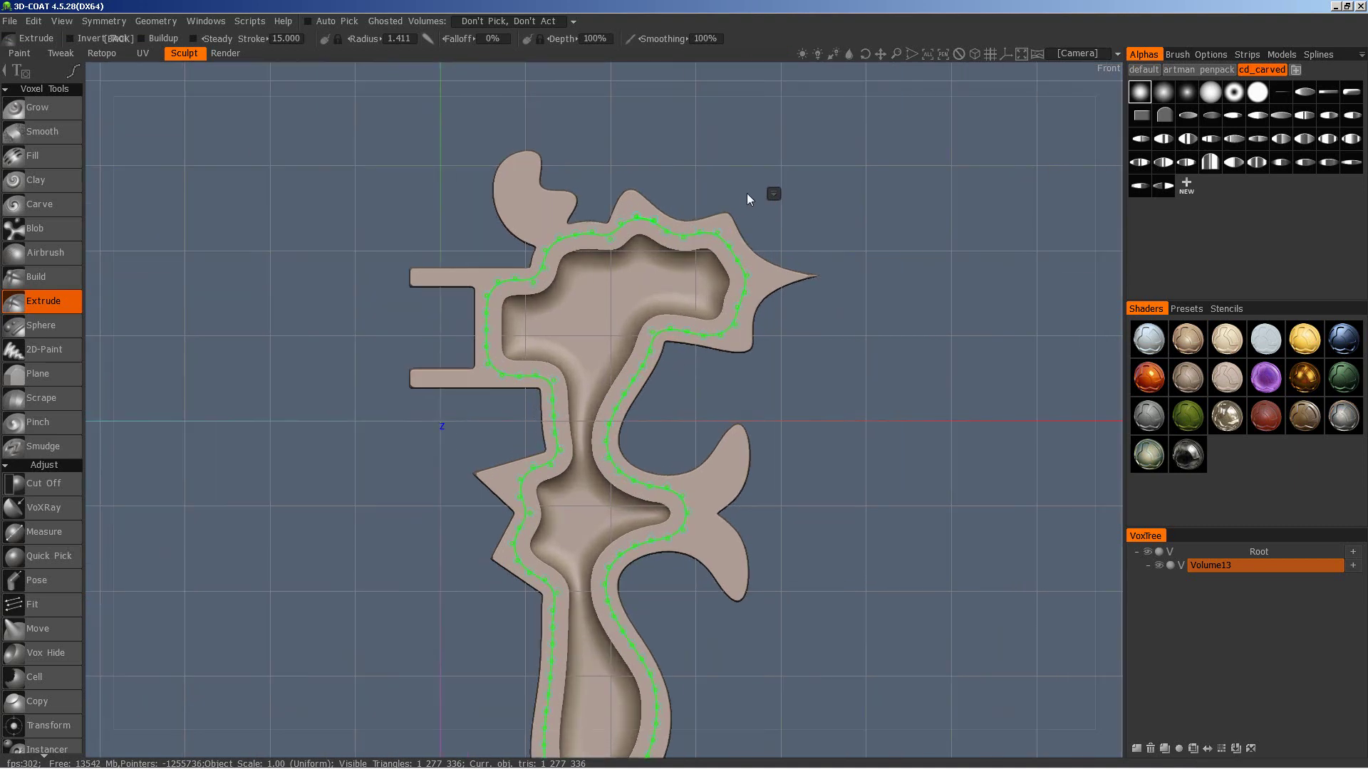
left_click(773, 193)
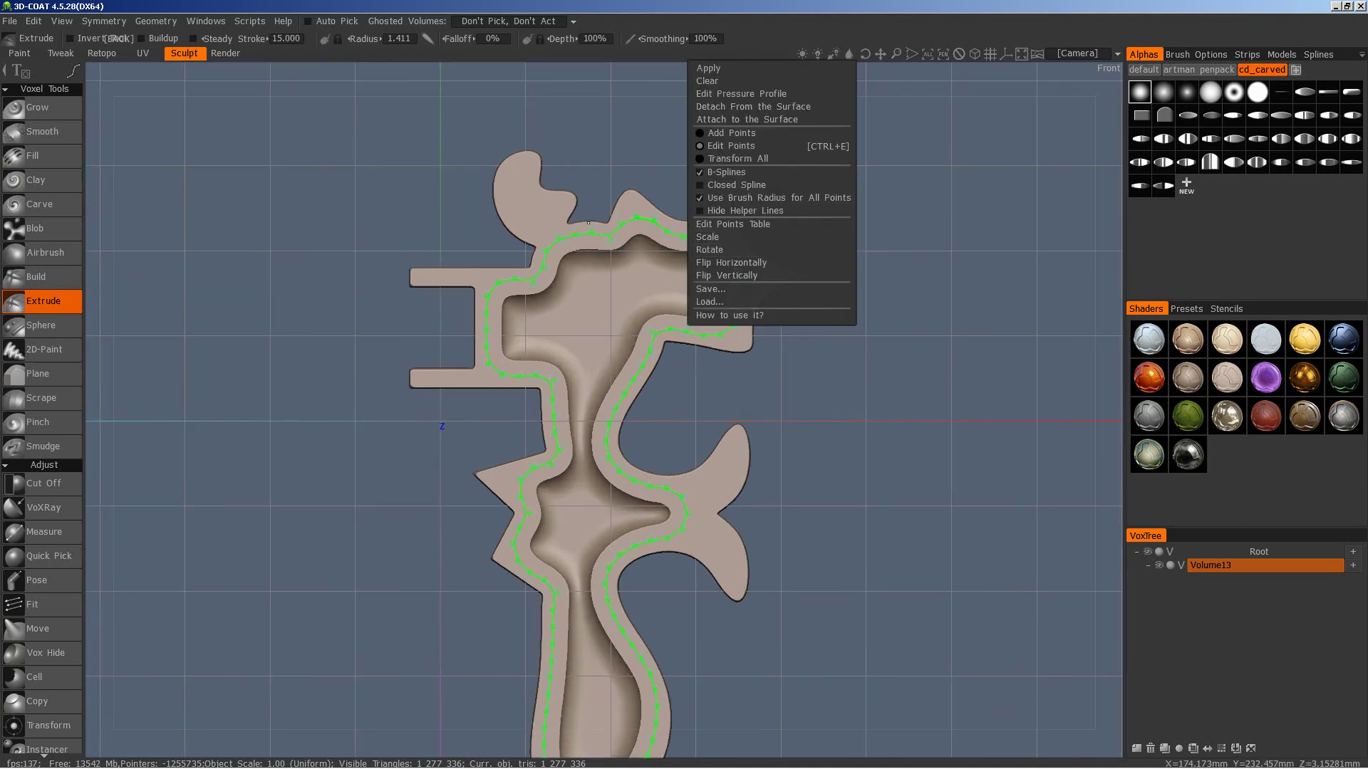
left_click(746, 160)
- Extrude a square-alpha ridge along the spline with radius 8 and 80% depth
left_click(1141, 116)
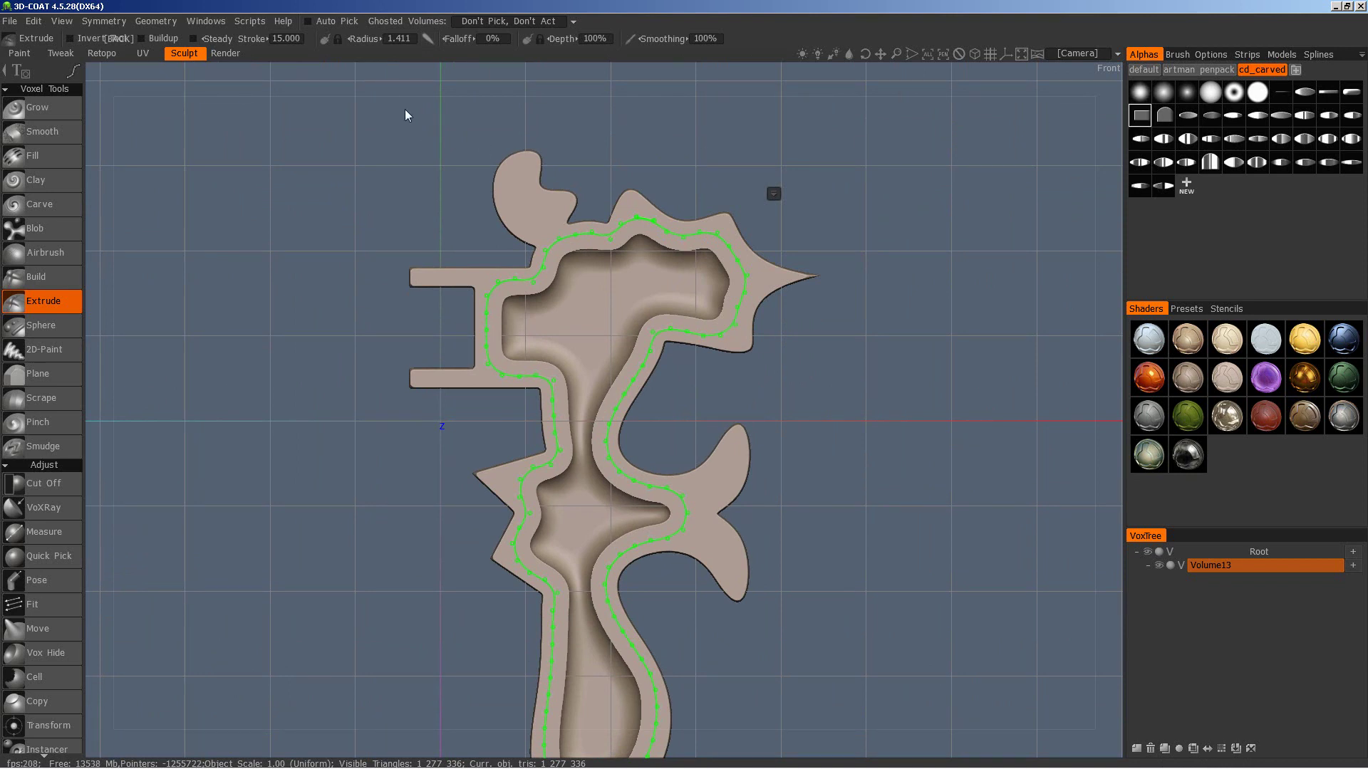
left_click(403, 41)
type("8")
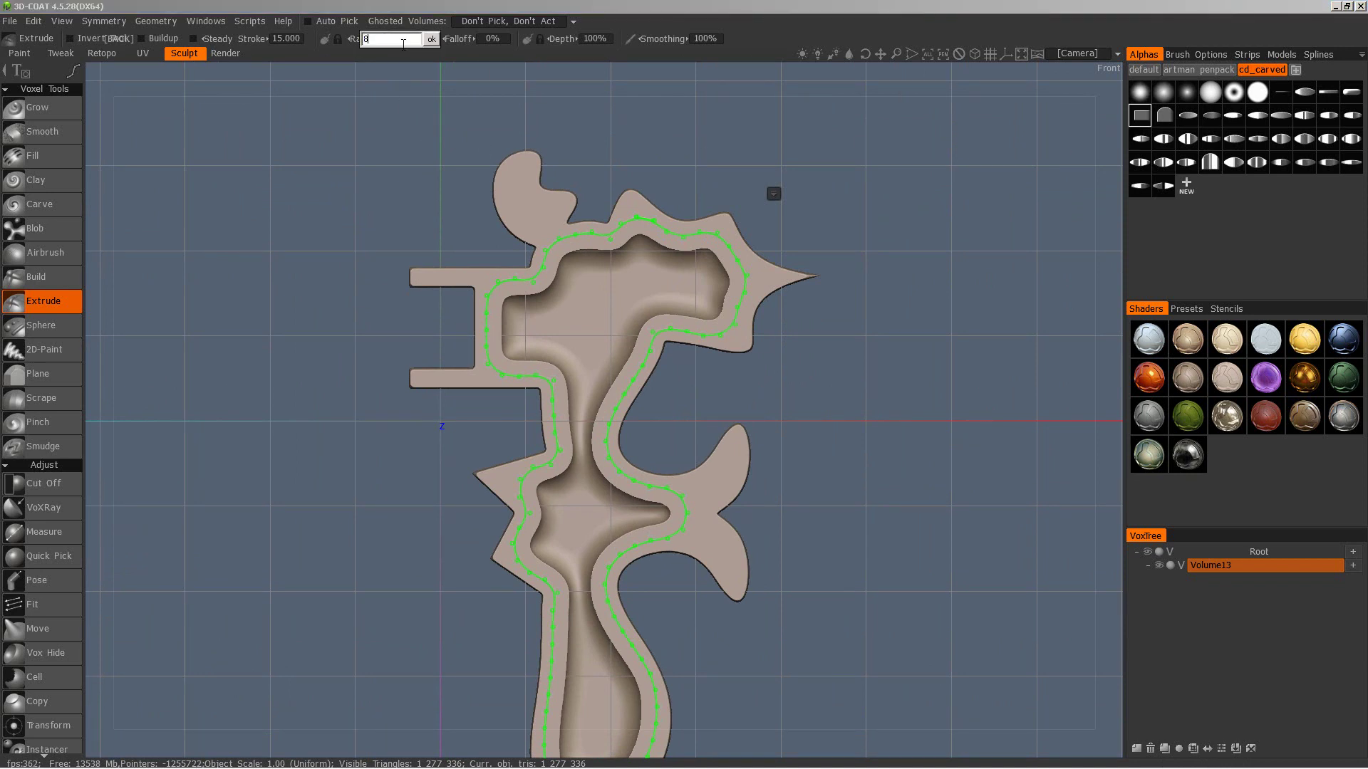
key("Return")
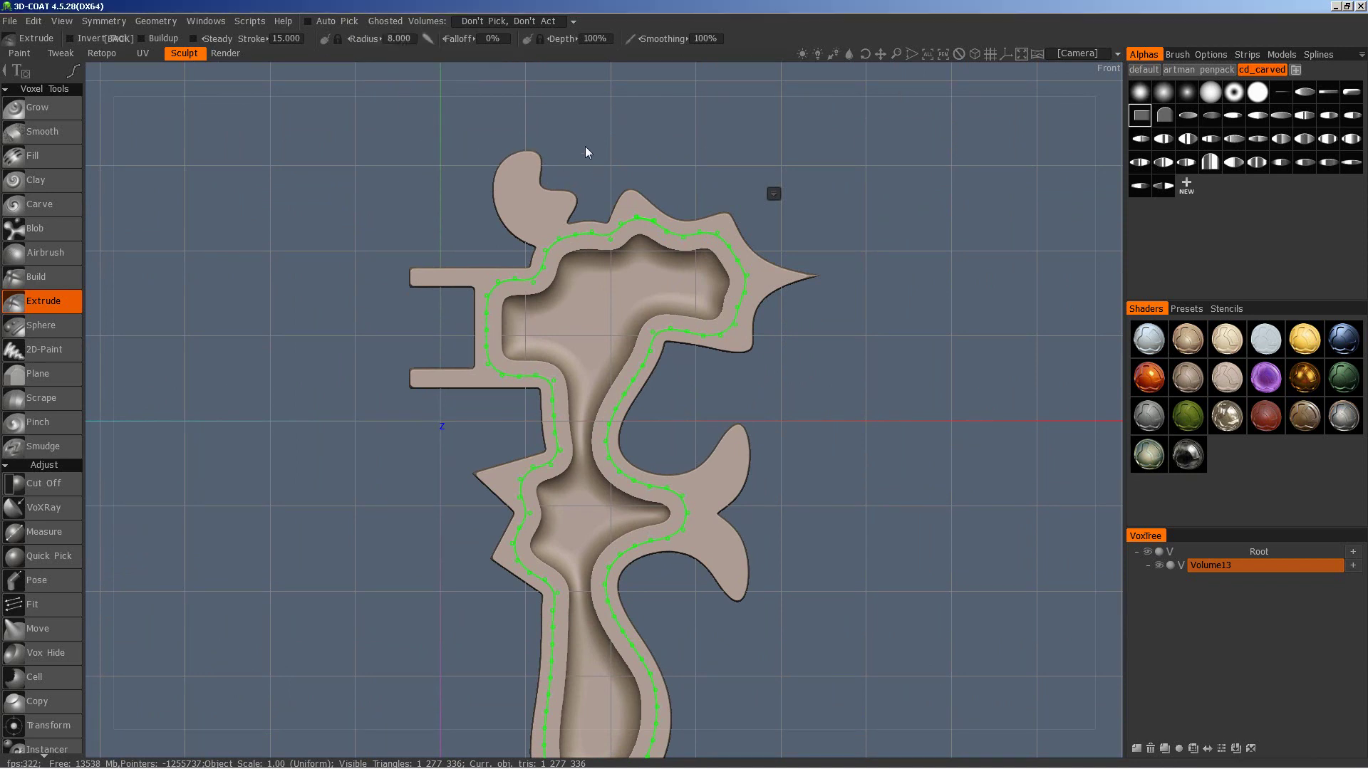
left_click(599, 39)
type("80")
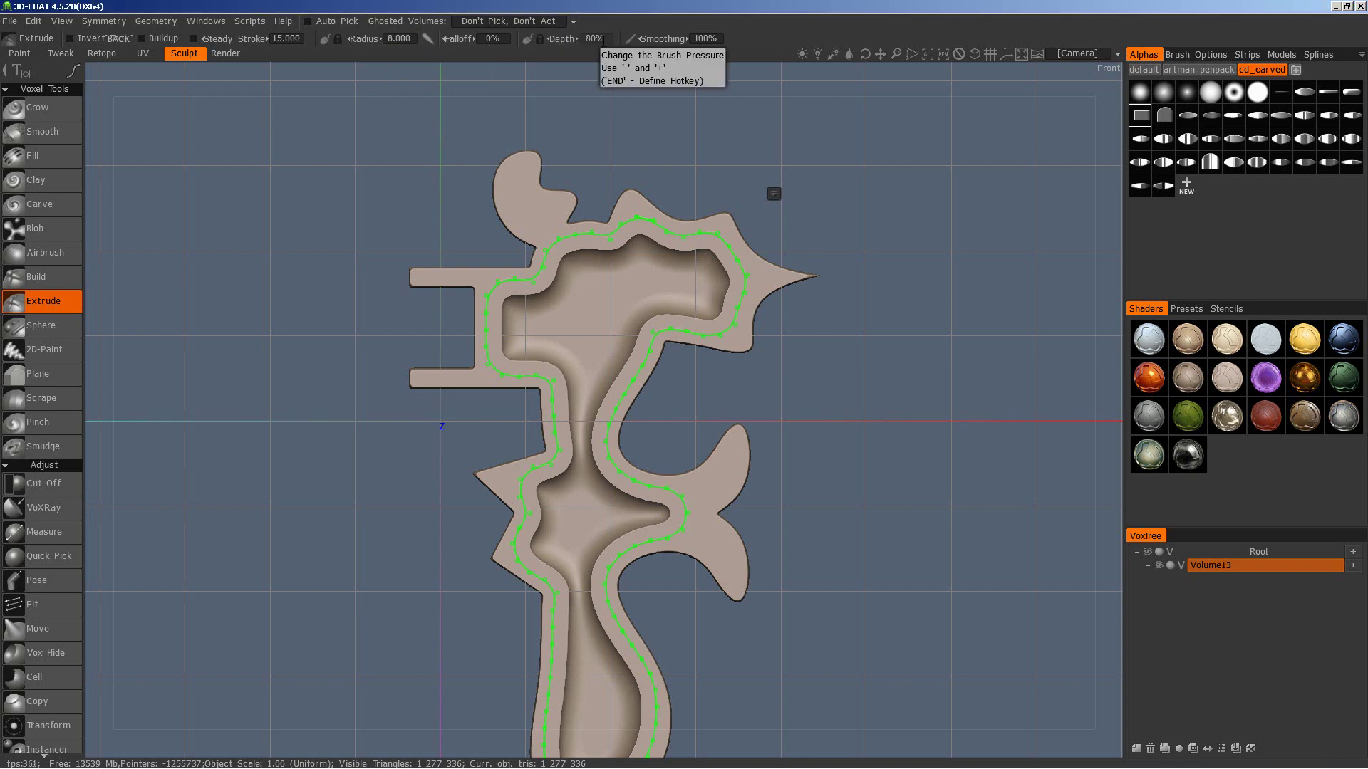
key("Return")
scroll(332, 294, "down", 1)
key("Return")
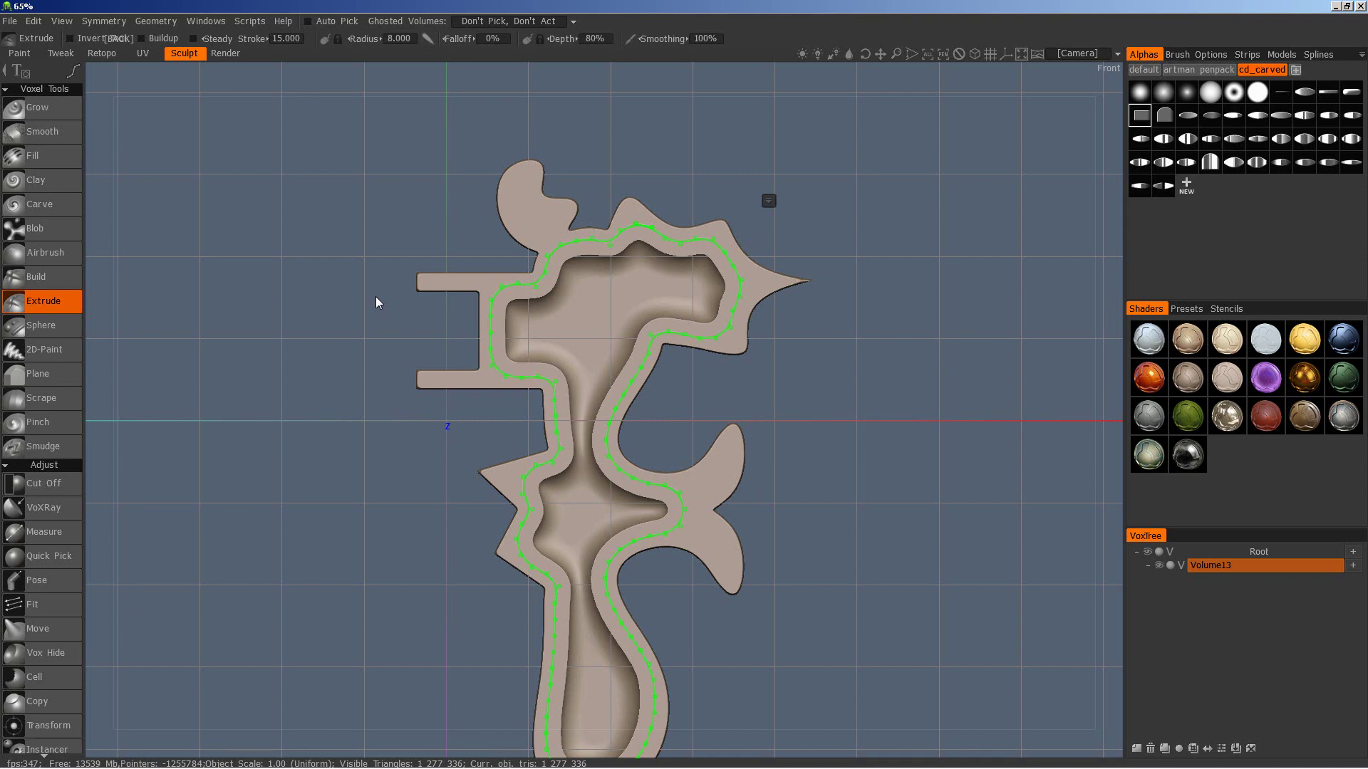
scroll(387, 312, "up", 2)
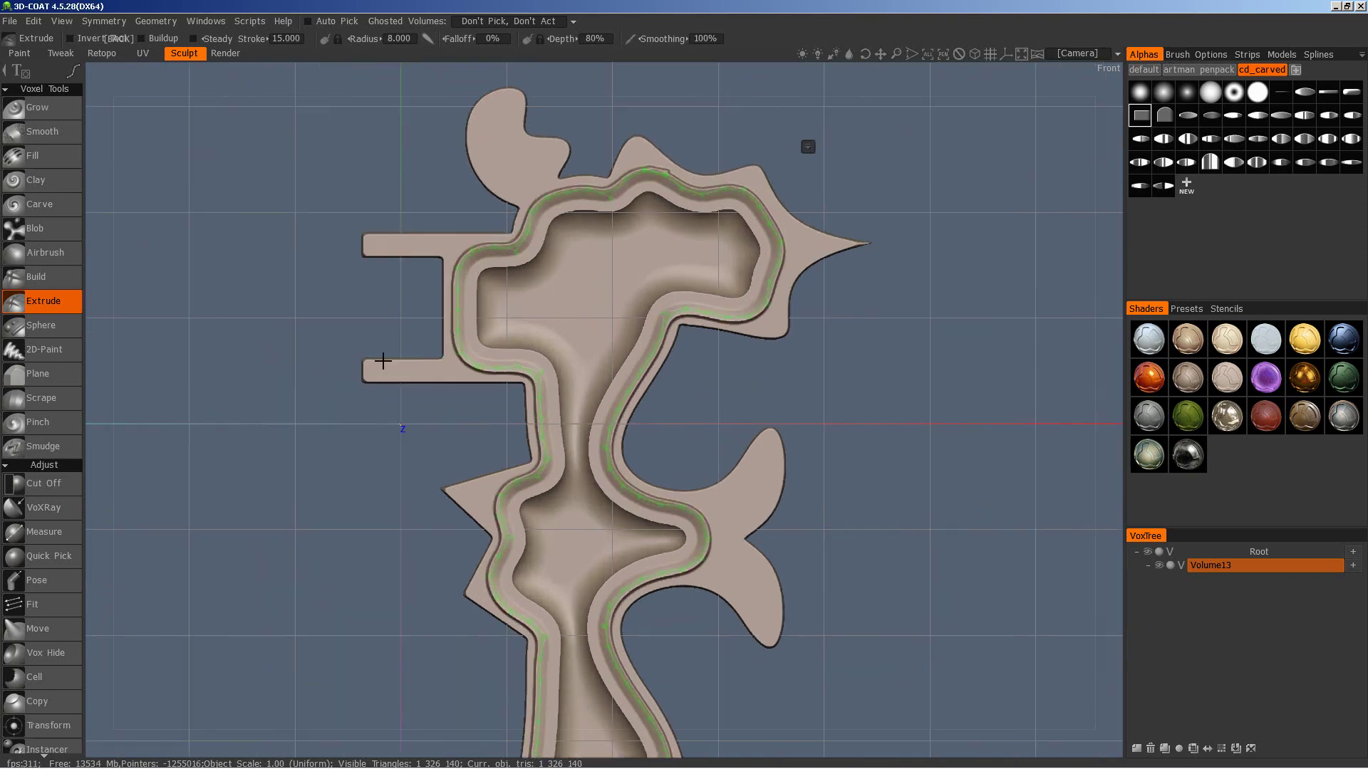
scroll(427, 257, "up", 2)
mouse_move(427, 257)
middle_mouse_down()
mouse_move(615, 489)
mouse_move(409, 497)
mouse_move(589, 421)
mouse_move(648, 487)
mouse_move(648, 534)
mouse_move(641, 437)
mouse_move(525, 506)
mouse_move(574, 409)
mouse_move(645, 394)
mouse_move(649, 472)
mouse_move(684, 498)
middle_mouse_up()
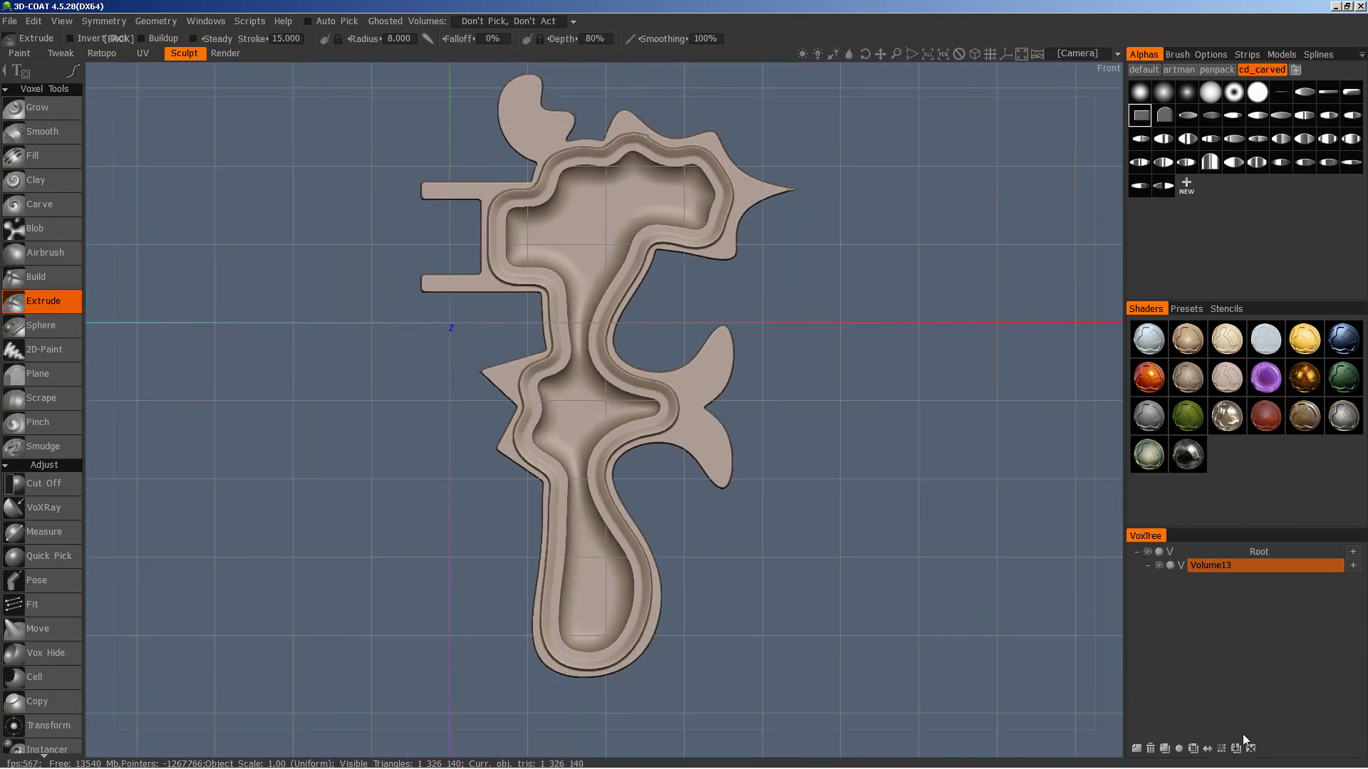
- Clear the volume and apply a Z-axis cylinder primitive of height 220
left_click(1250, 748)
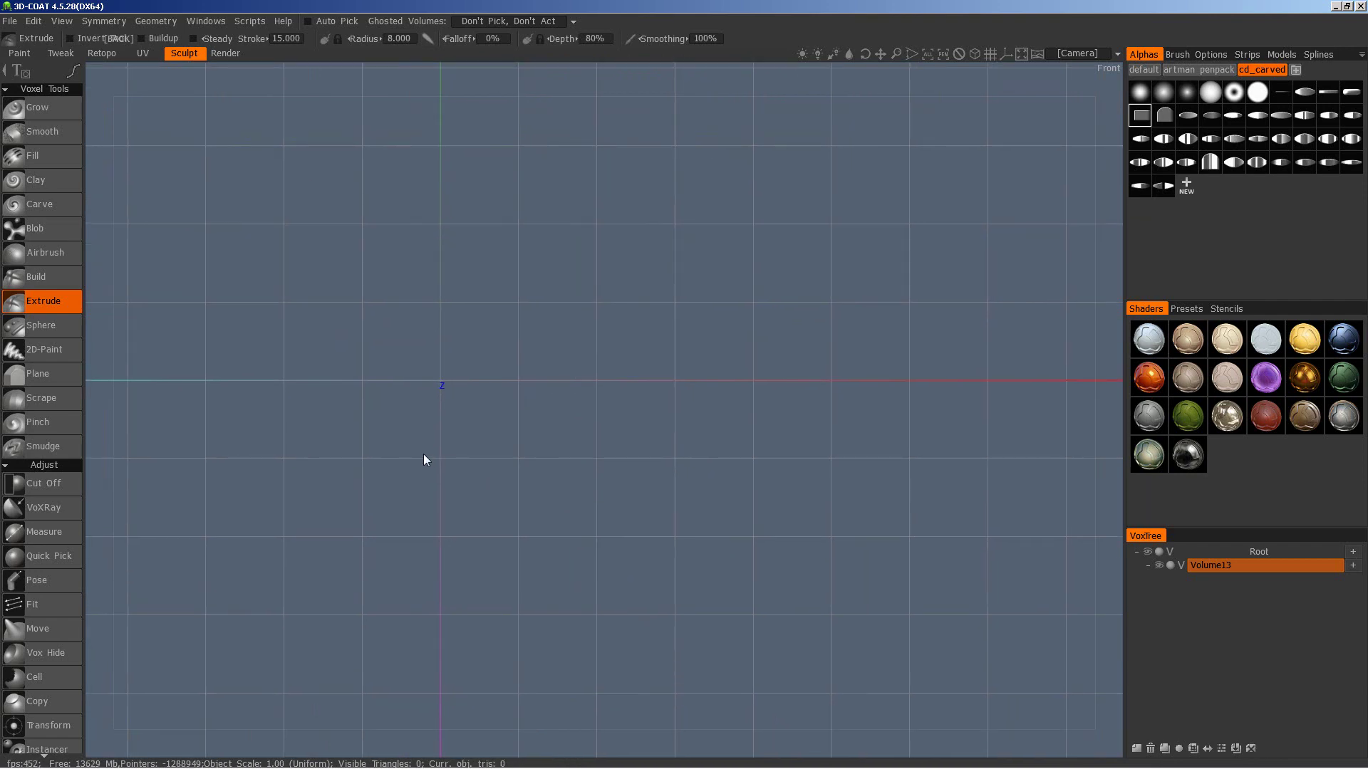
key("space")
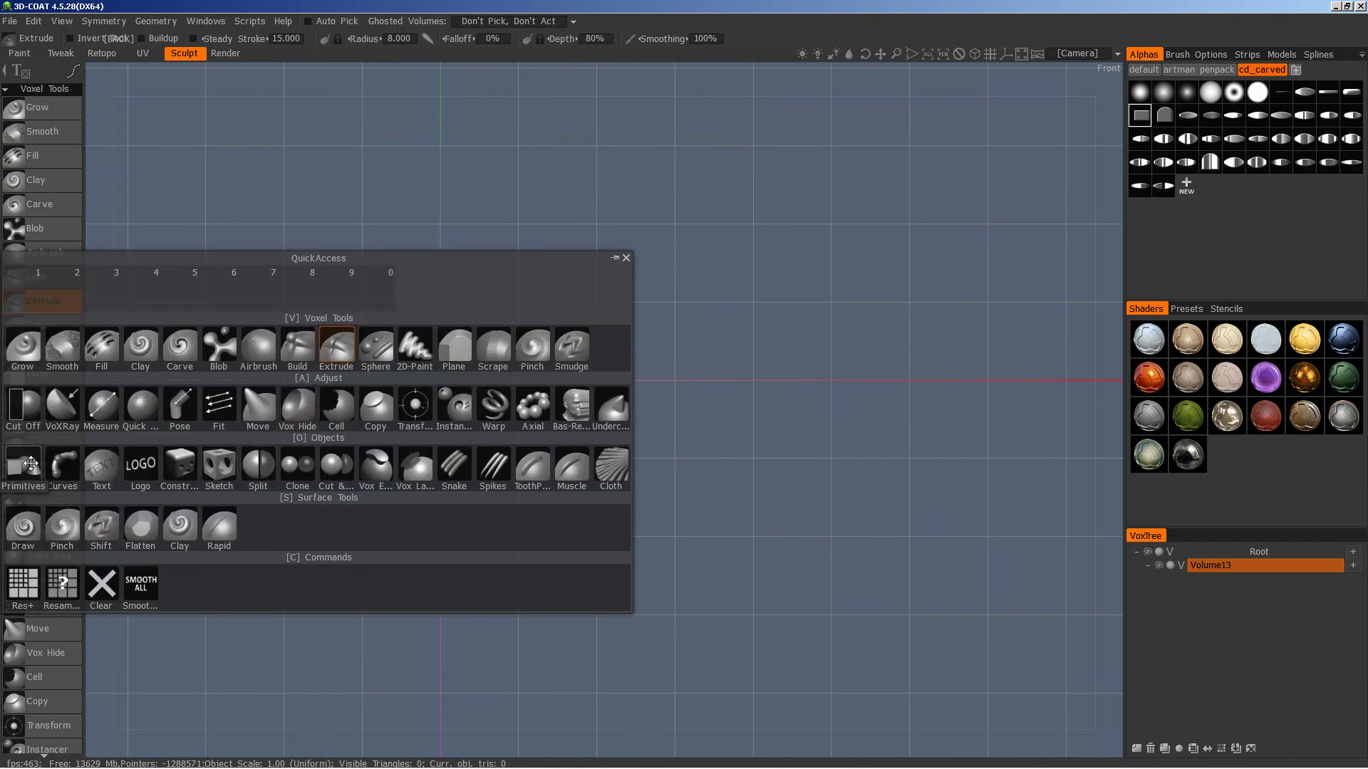
left_click(31, 463)
left_click(122, 71)
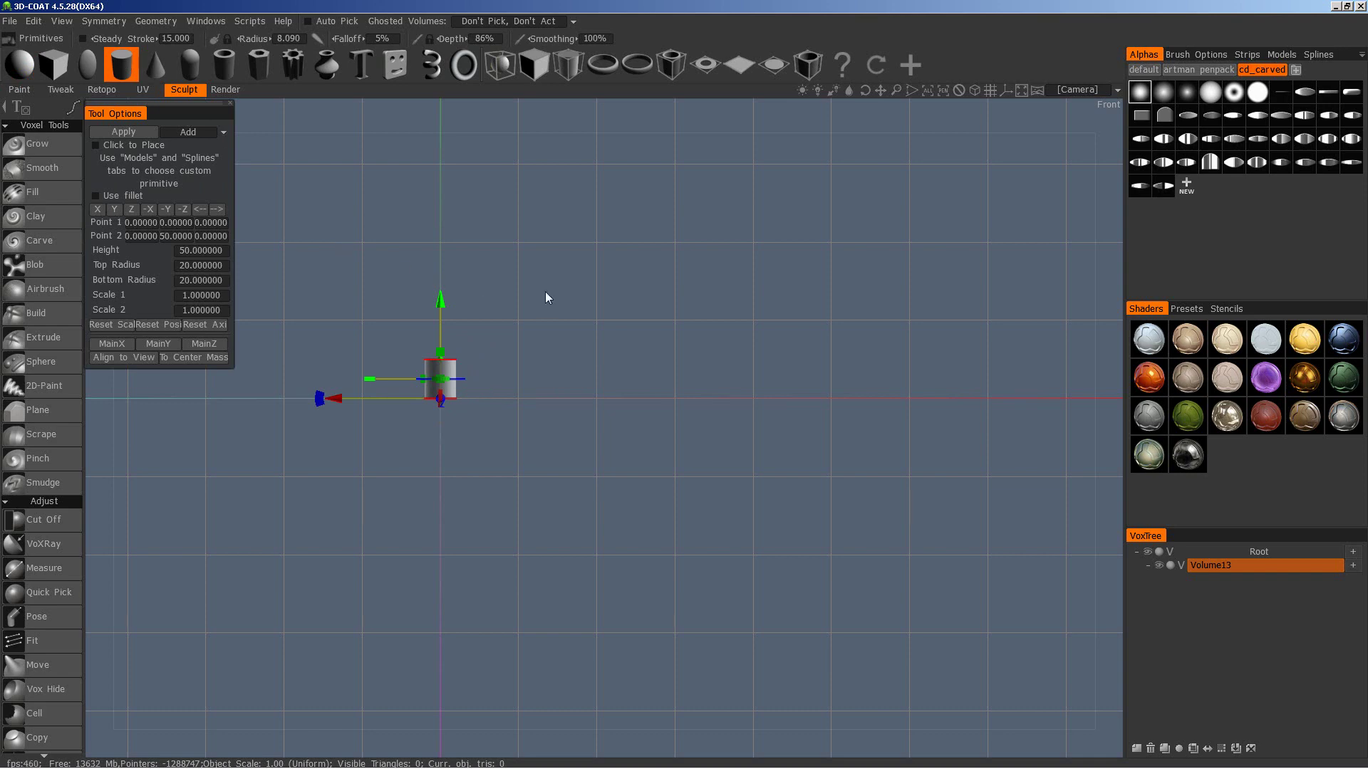
left_click(136, 210)
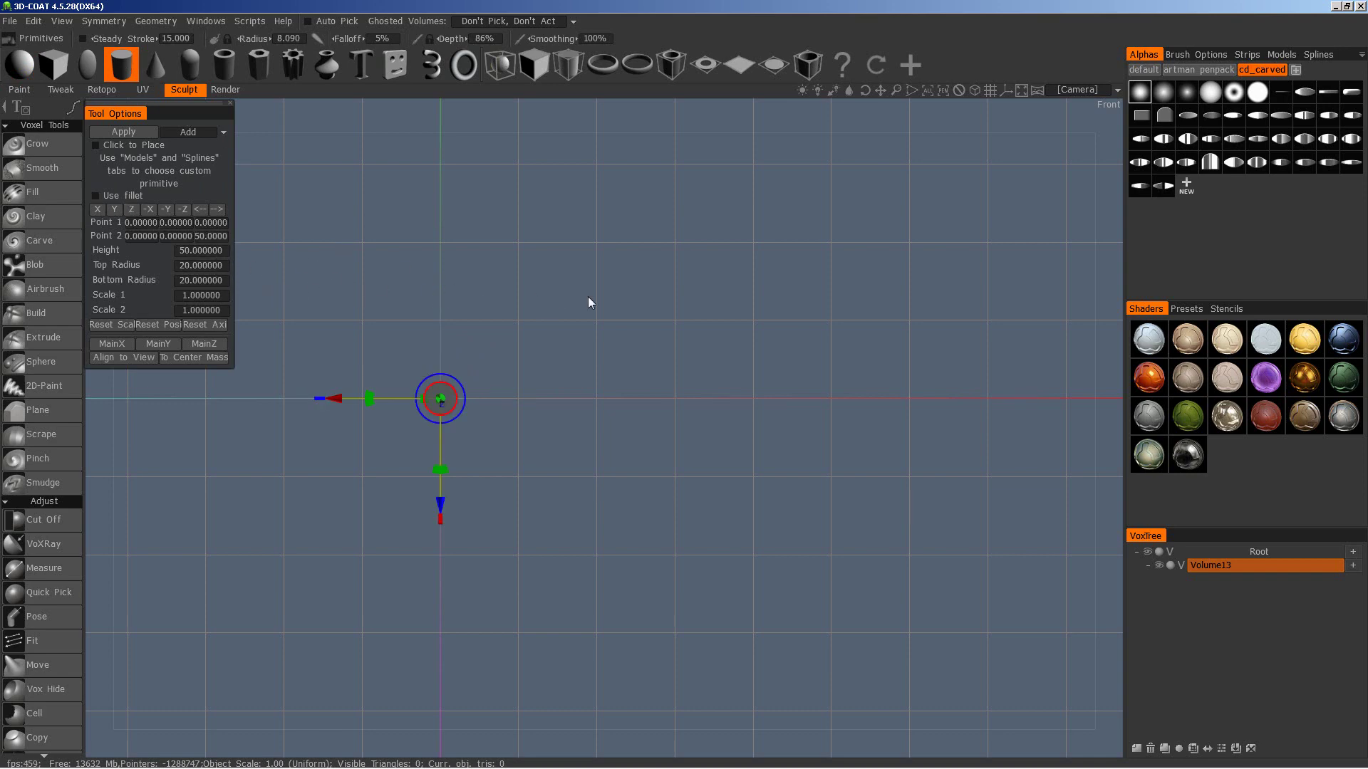
mouse_move(587, 297)
middle_mouse_down()
mouse_move(696, 441)
mouse_move(636, 382)
middle_mouse_up()
left_click(221, 255)
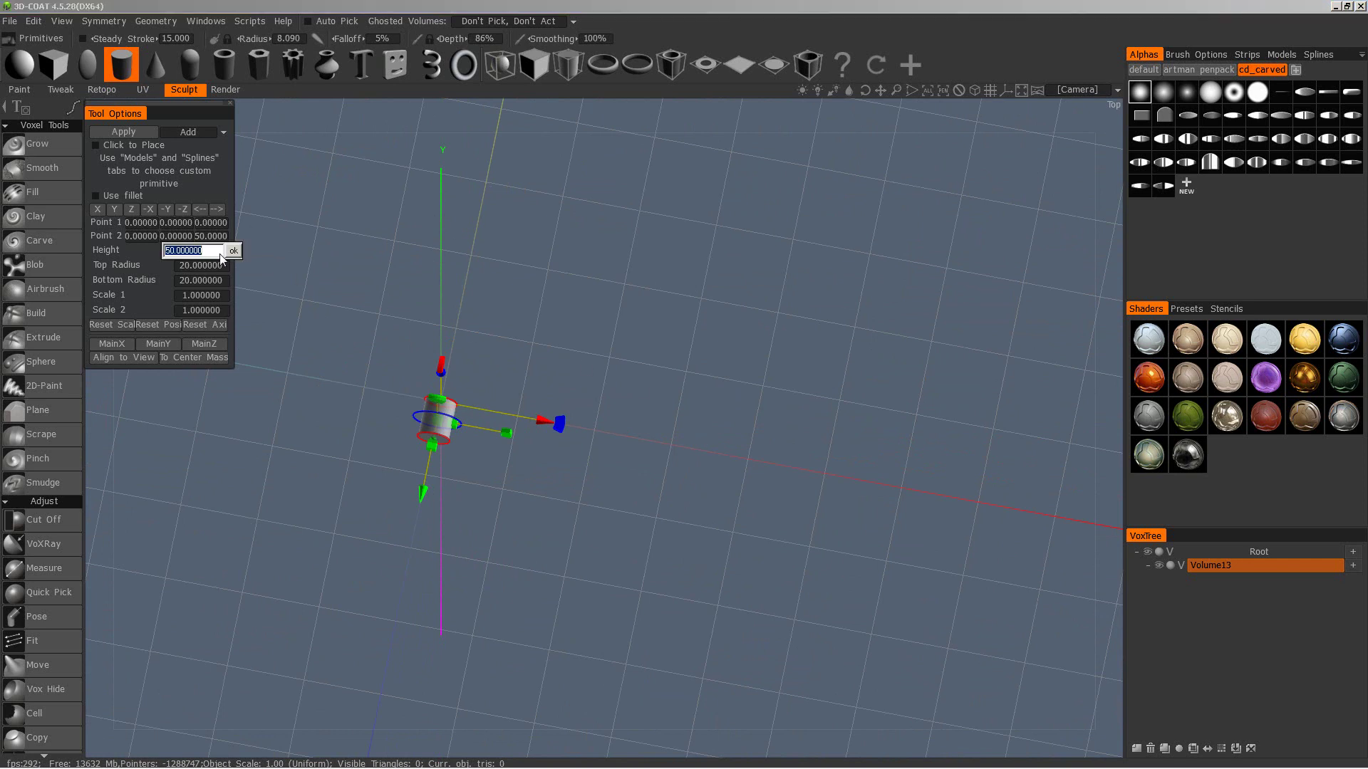
type("220")
key("Return")
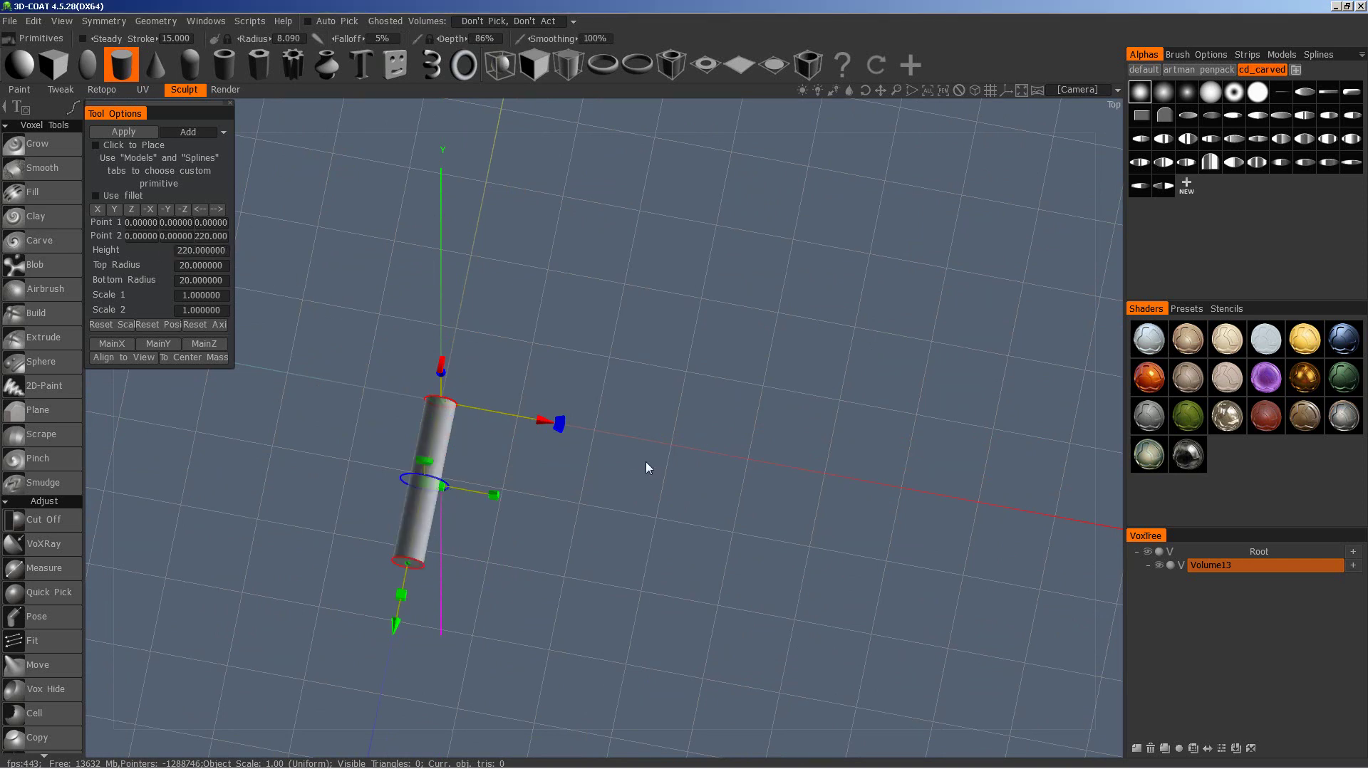
left_click(118, 134)
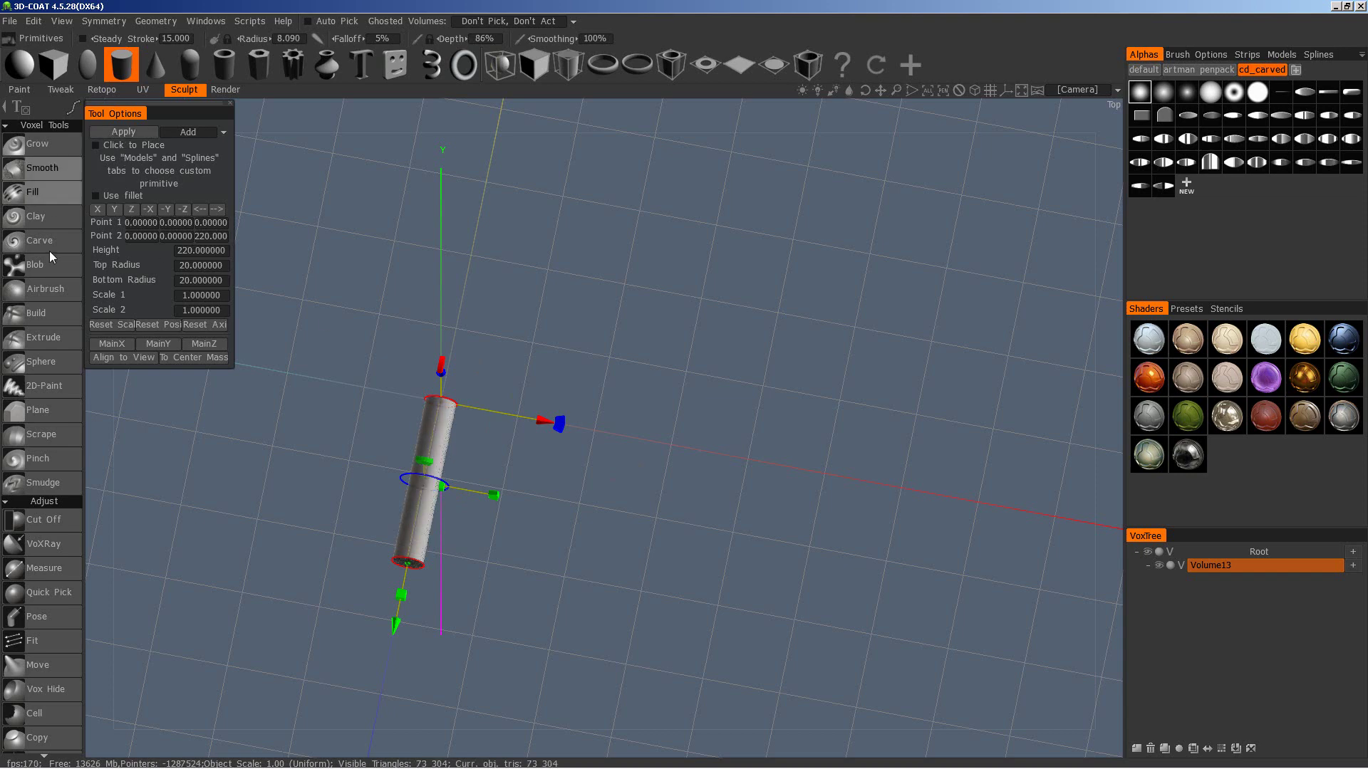
- Pick the Airbrush tool and frame the cylinder's end in Front view
left_click(69, 296)
mouse_move(469, 354)
left_mouse_down("shift")
mouse_move(468, 335)
mouse_move(705, 382)
mouse_move(727, 349)
mouse_move(759, 340)
left_mouse_up("shift")
scroll(783, 349, "up", 2)
middle_click_drag(805, 359, 578, 356)
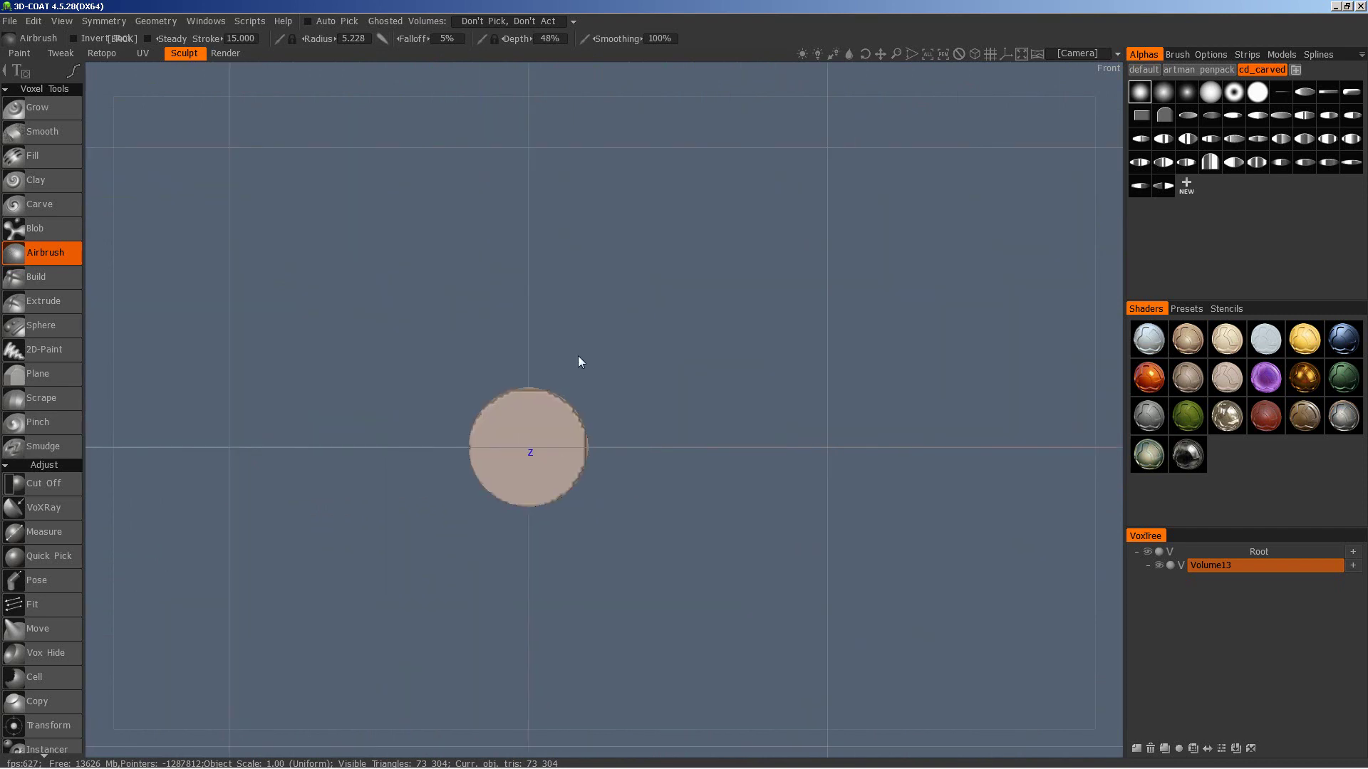
scroll(606, 331, "up", 2)
scroll(641, 285, "up", 1)
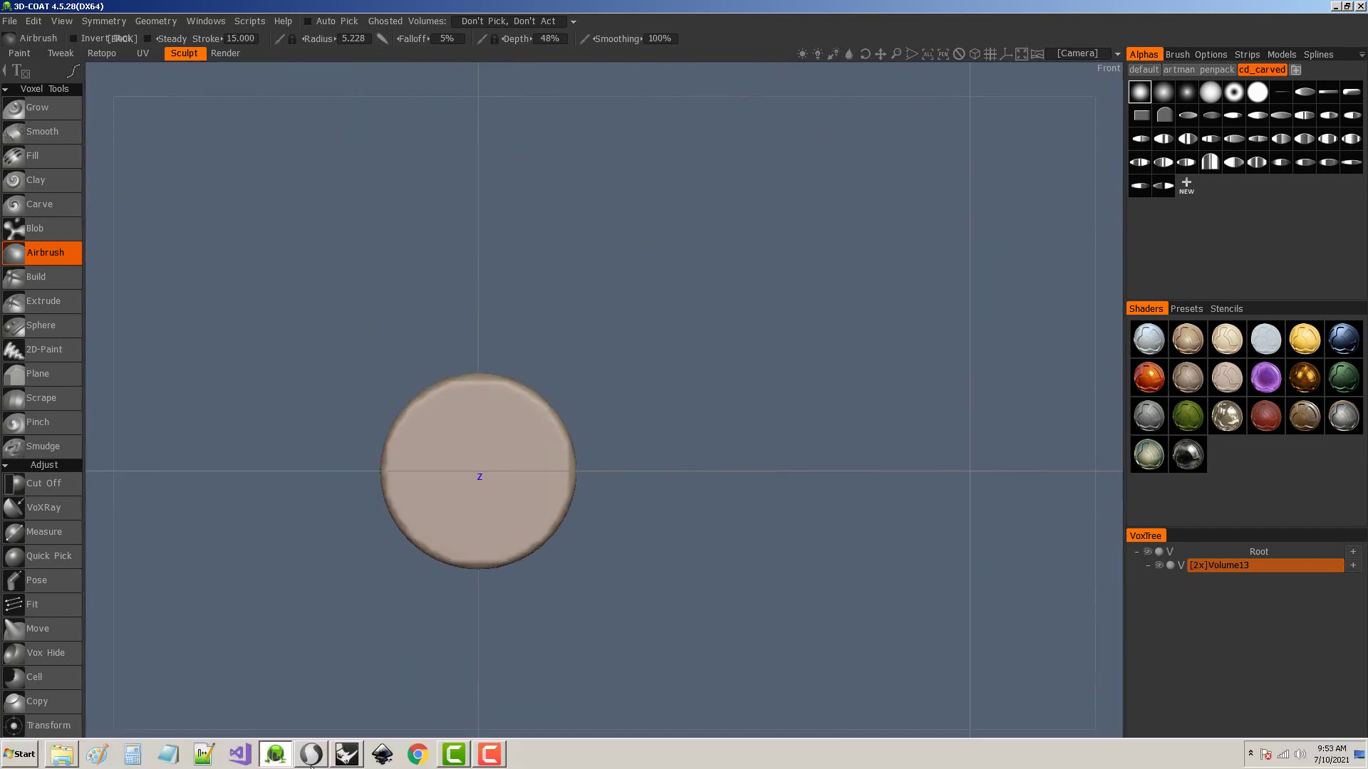
- In Rhinoceros, delete the old curves and draw a 40 mm diameter circle at the origin
left_click(347, 754)
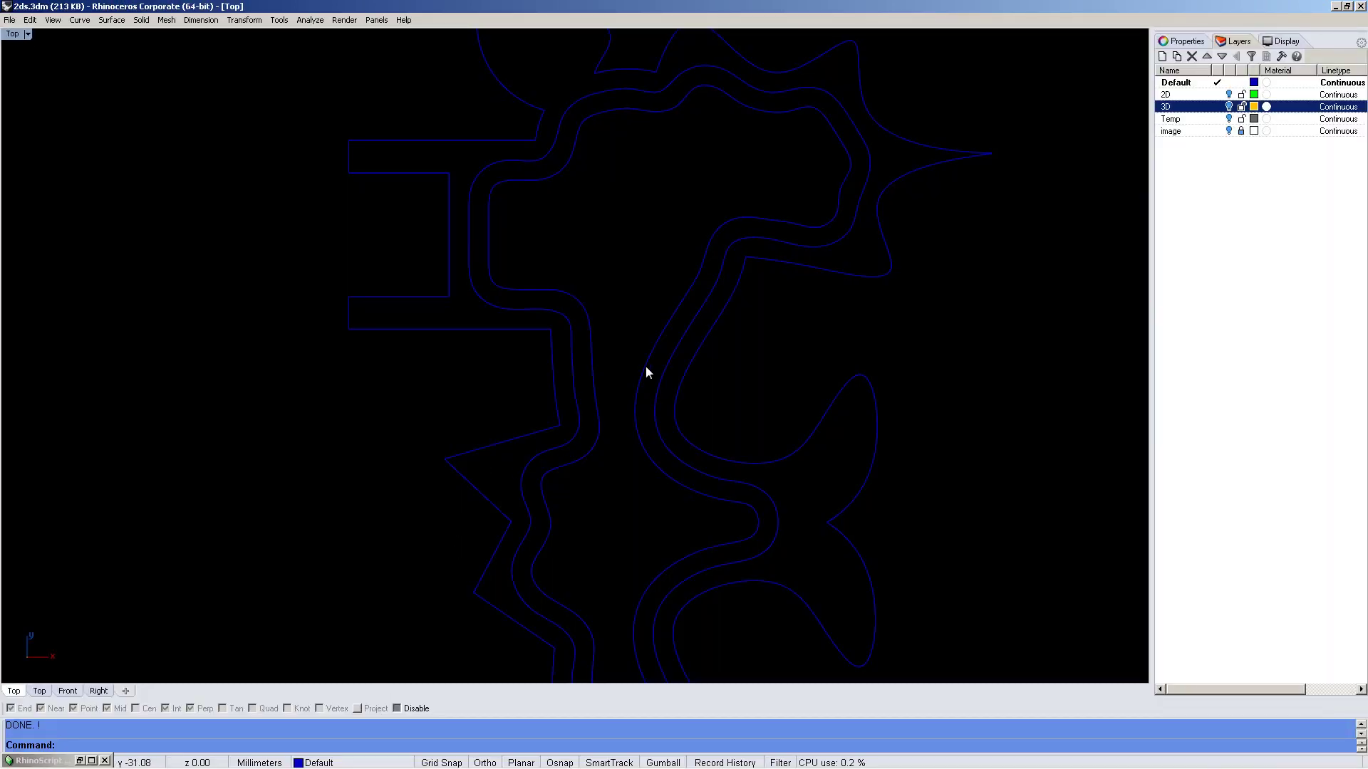
key("ctrl+a")
key("Delete")
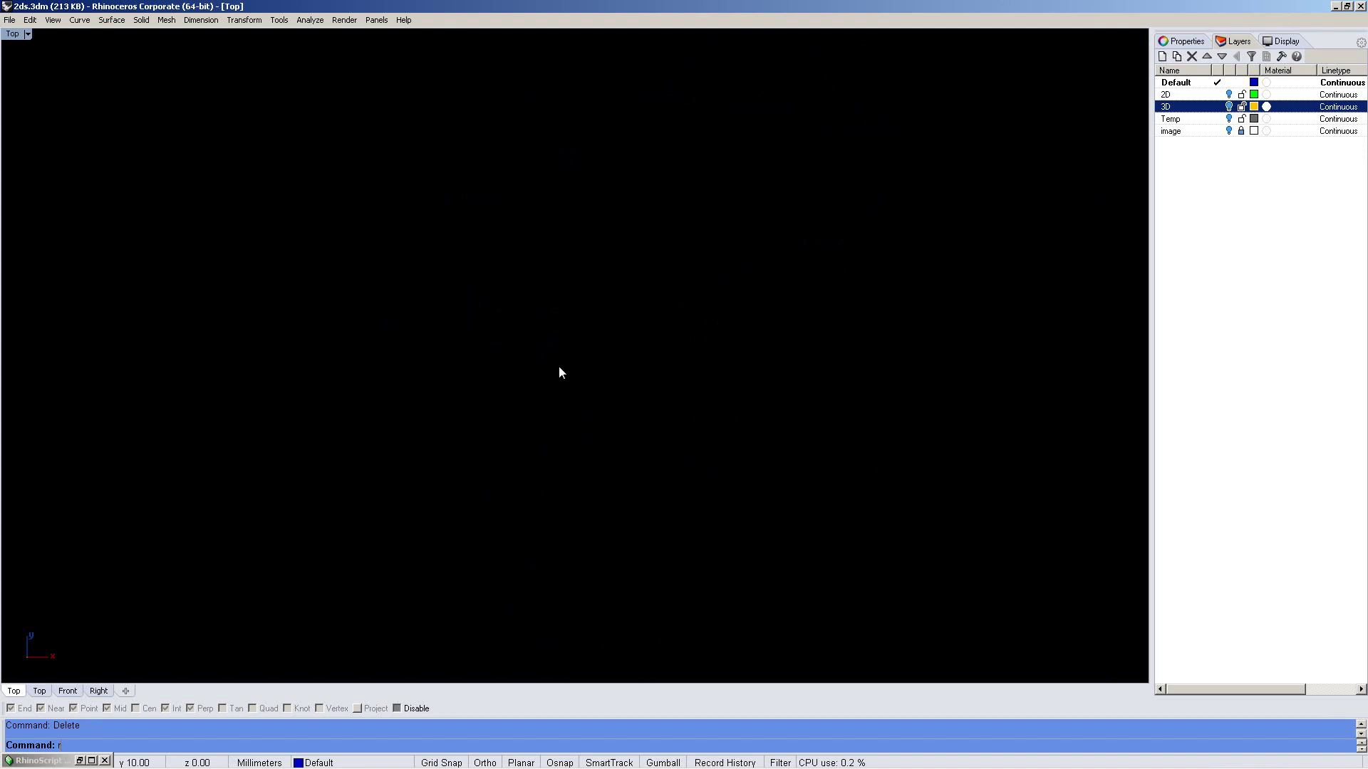
key("Return")
type("0")
key("Return")
type("40")
key("Return")
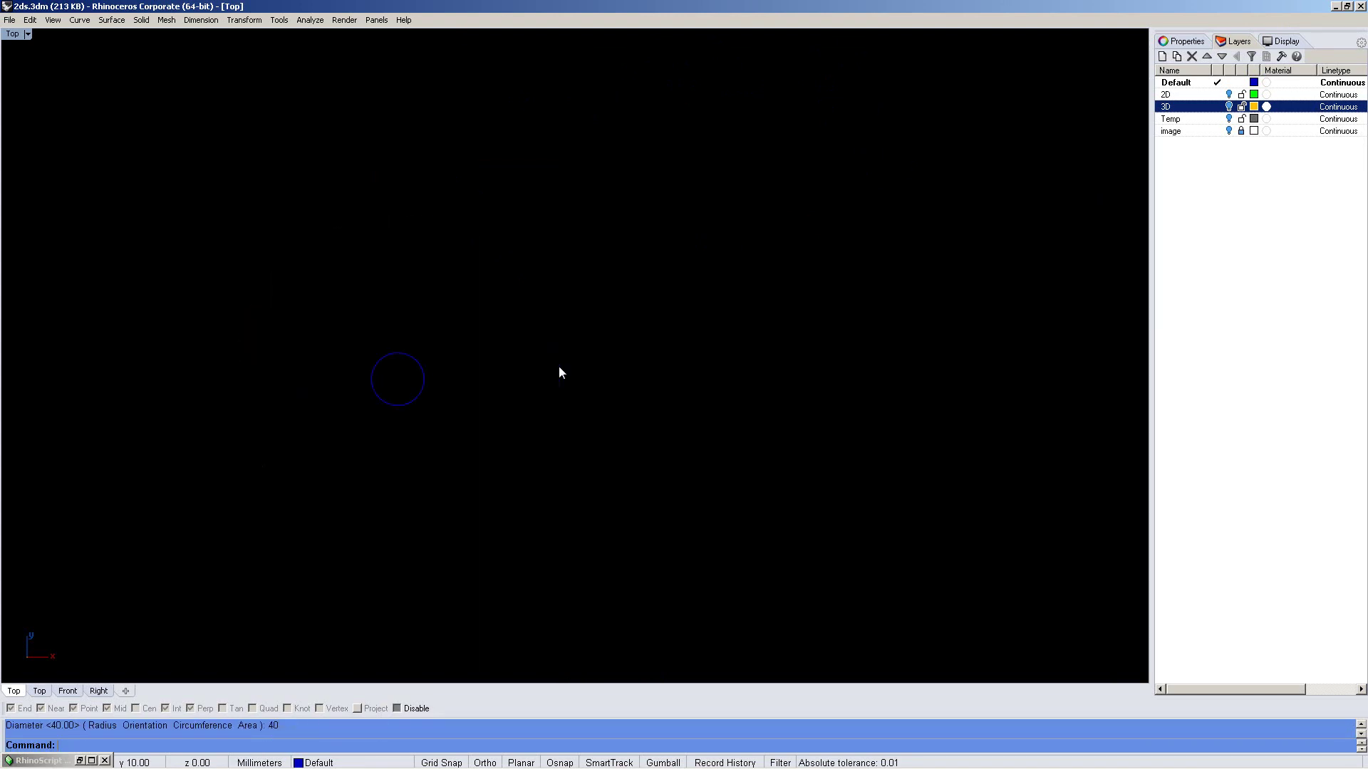
type("z")
key("Return")
type("e")
key("Return")
scroll(513, 388, "down", 3)
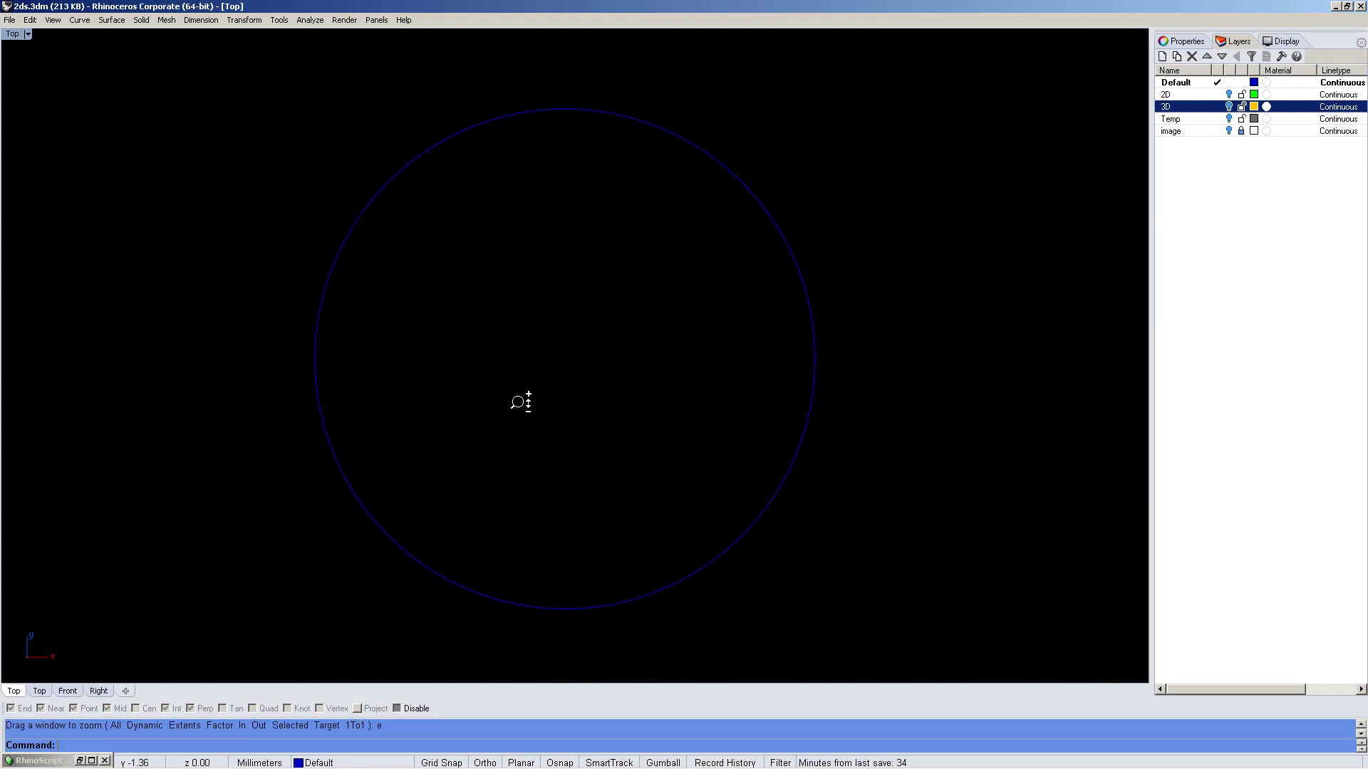
- Start a helix from the origin with a vertical 180 mm axis
type("Helix")
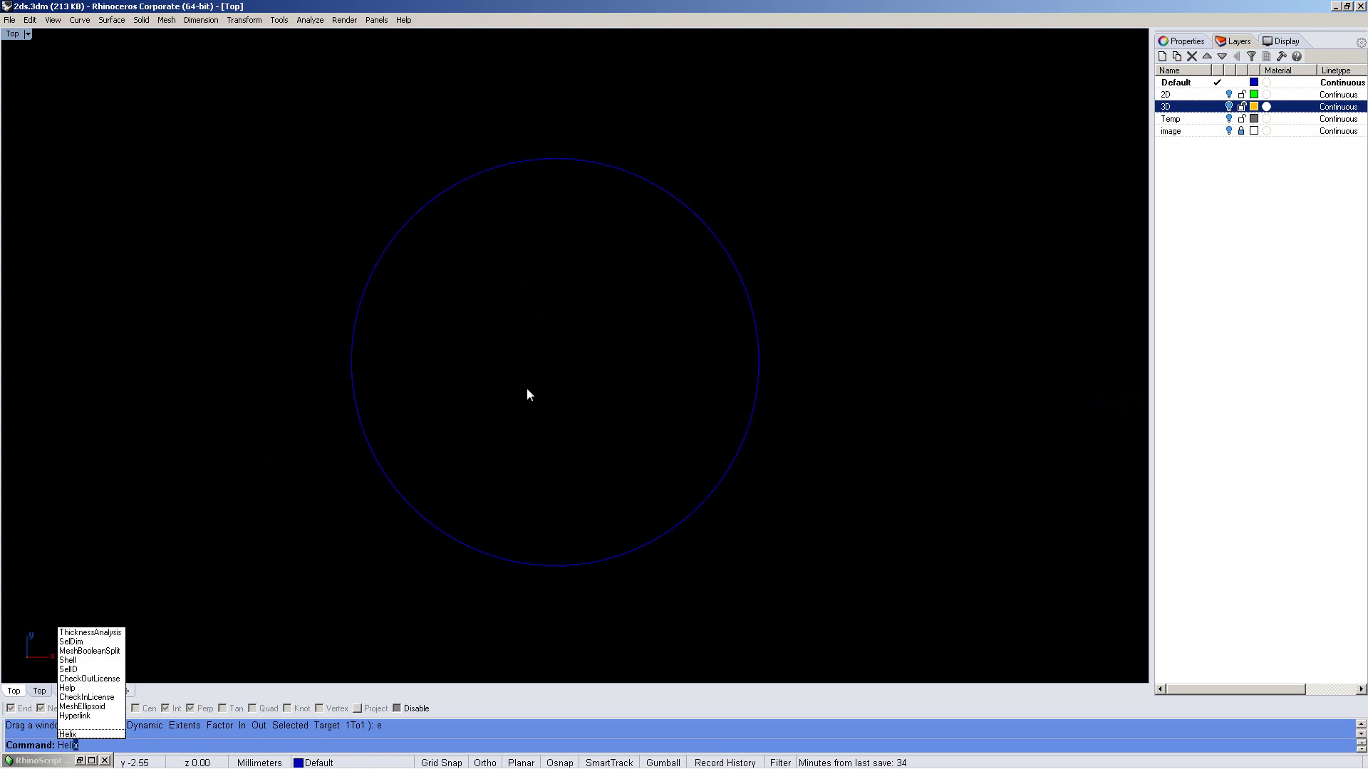
key("Return")
key("Return")
type("f")
key("Return")
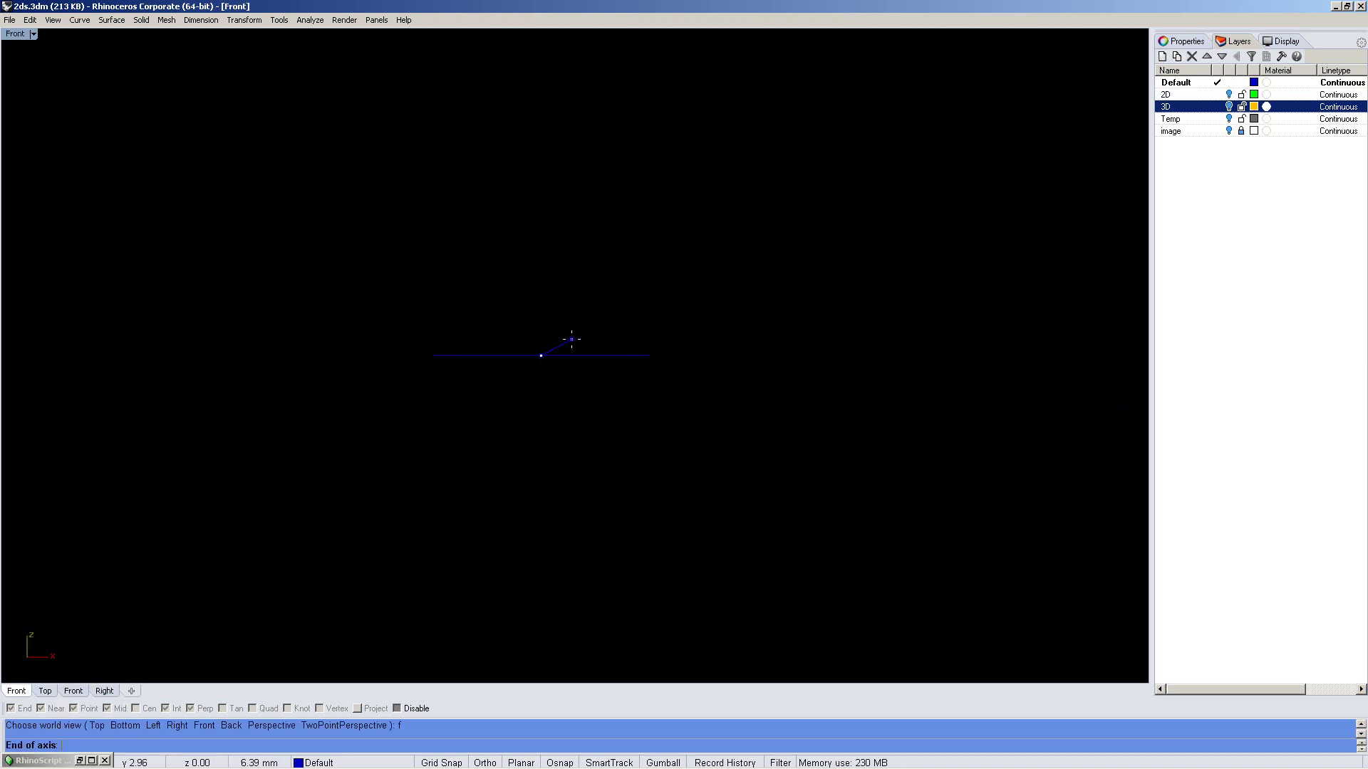
key("Return")
scroll(507, 488, "down", 5)
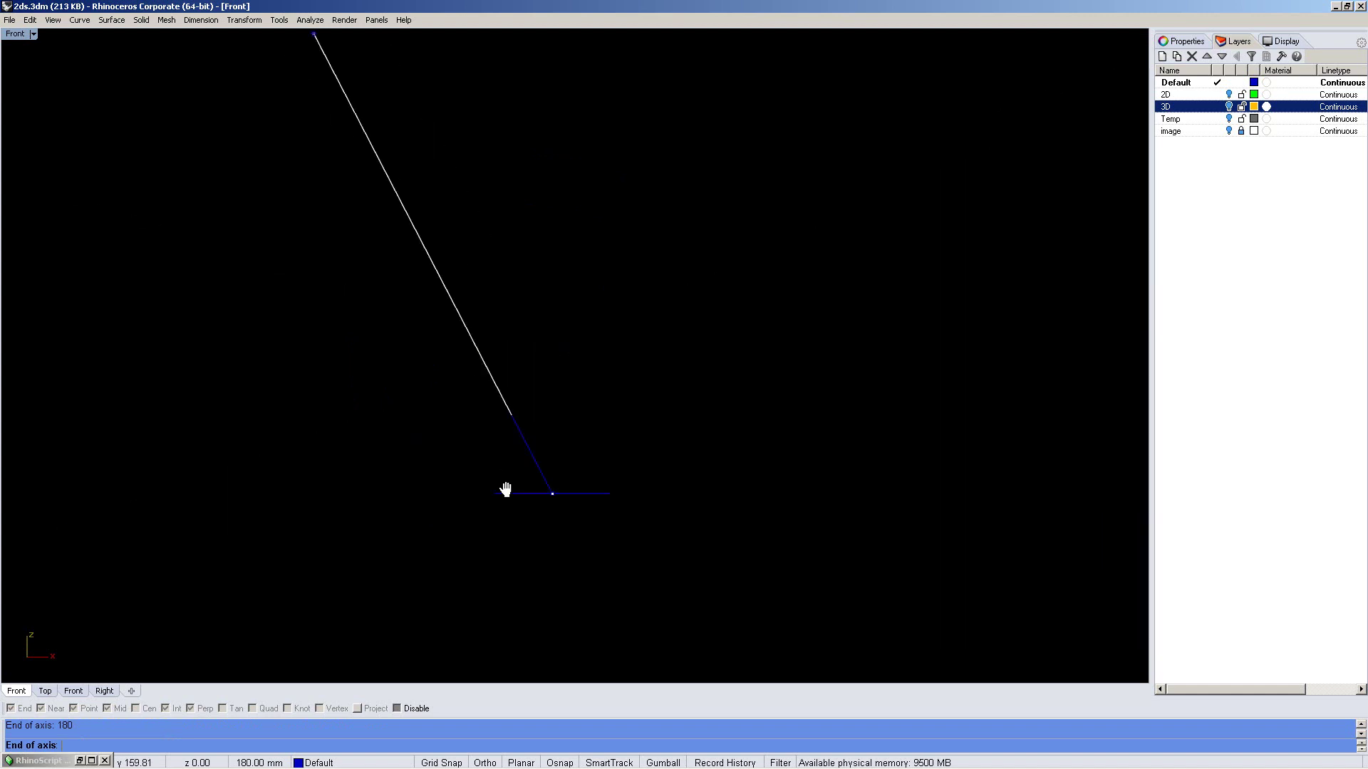
left_click(546, 421)
type("ttom  Left")
key("Return")
scroll(606, 299, "up", 2)
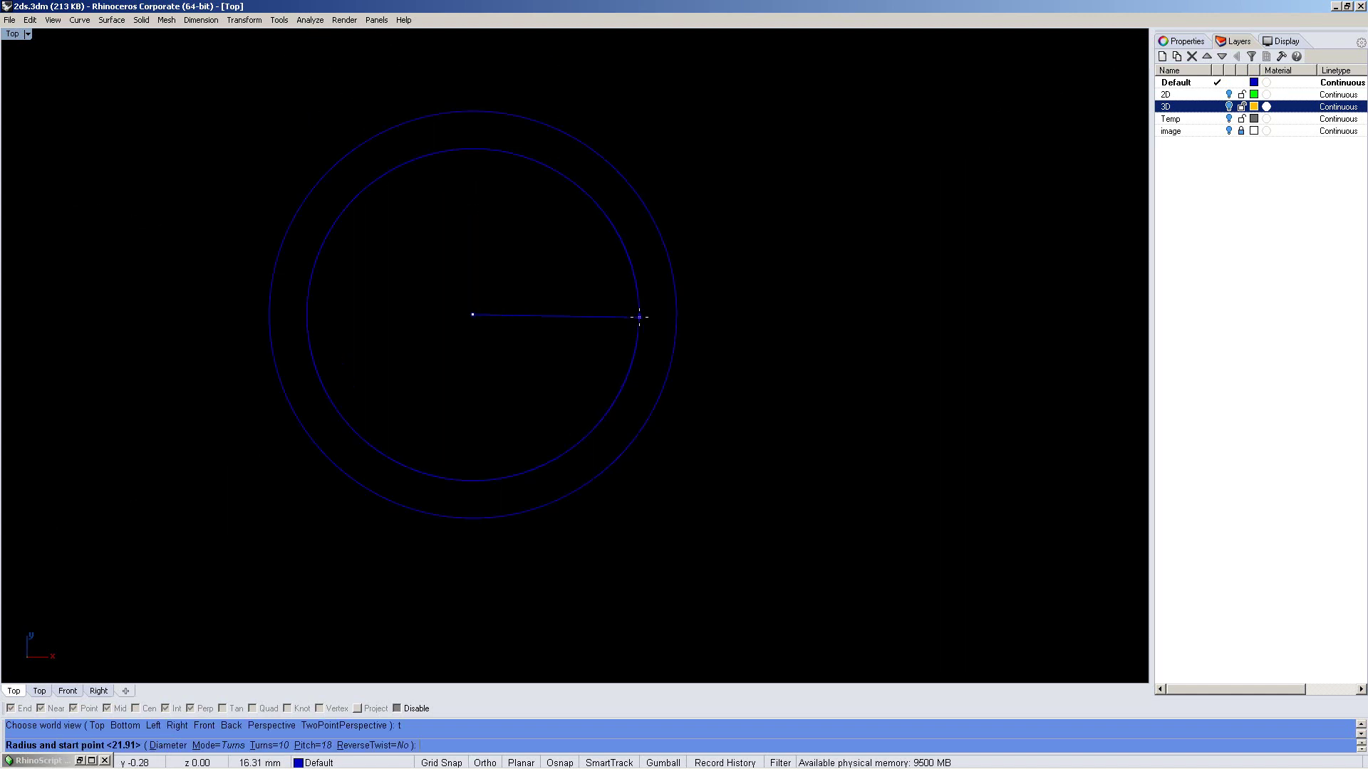
scroll(708, 293, "up", 2)
scroll(731, 286, "up", 1)
- Set the helix radius and start point to finish the 10-turn helix
left_click(731, 286)
scroll(652, 357, "down", 3)
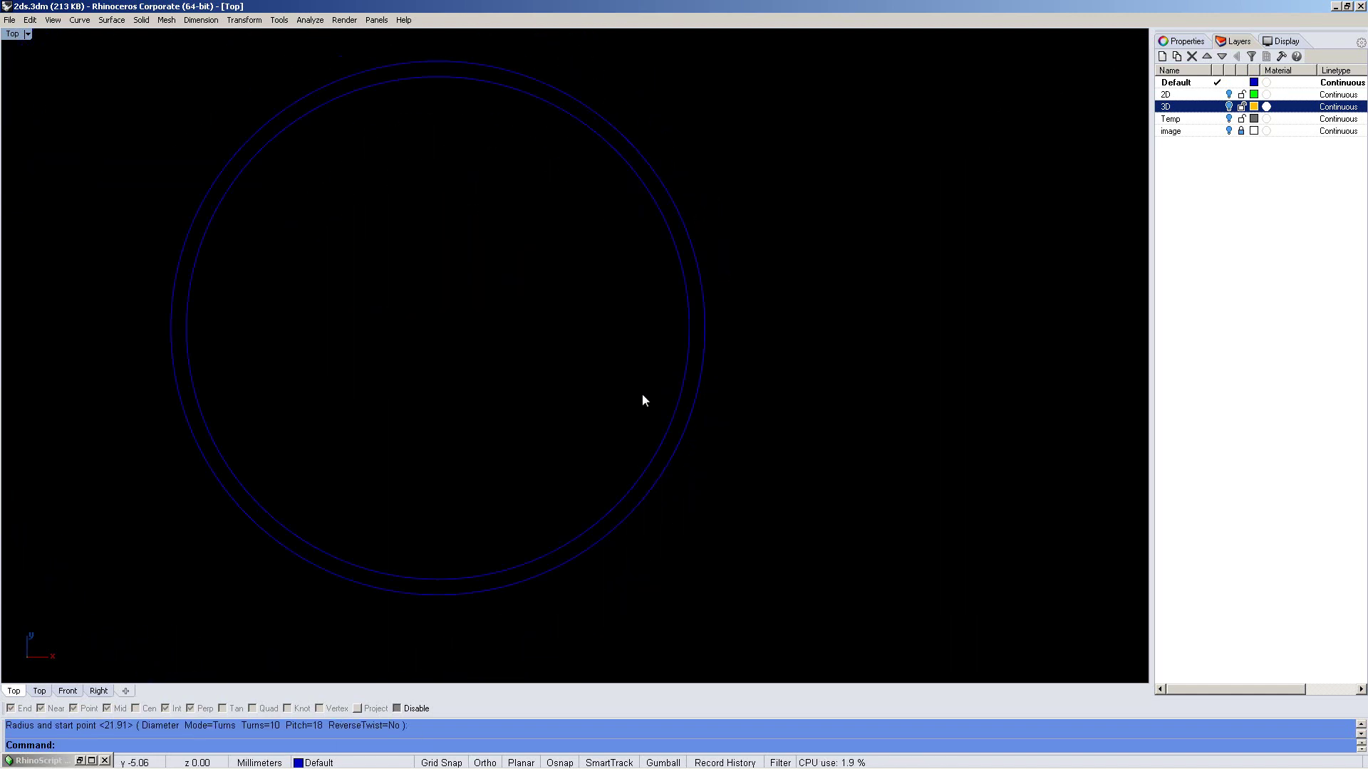
type("f")
key("Return")
type("z")
key("Return")
type("e")
key("Return")
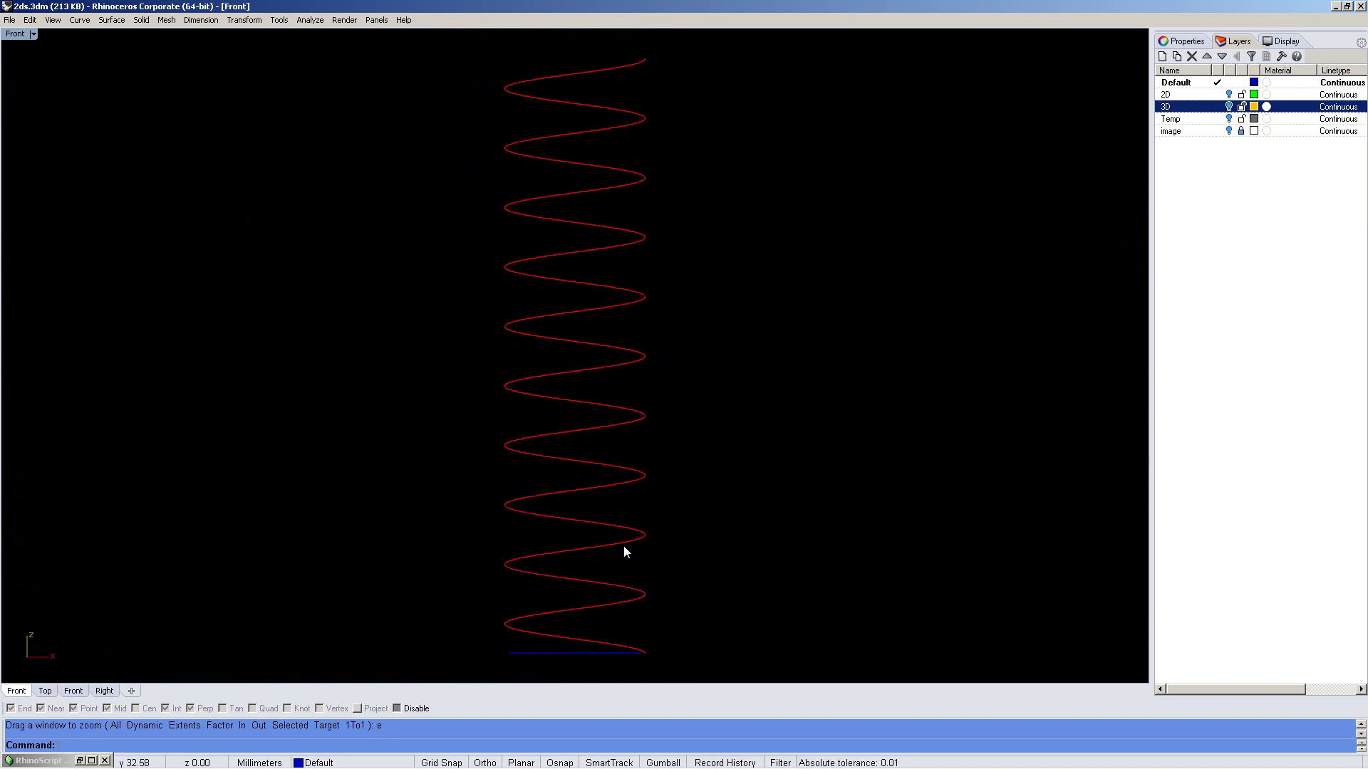
key("Escape")
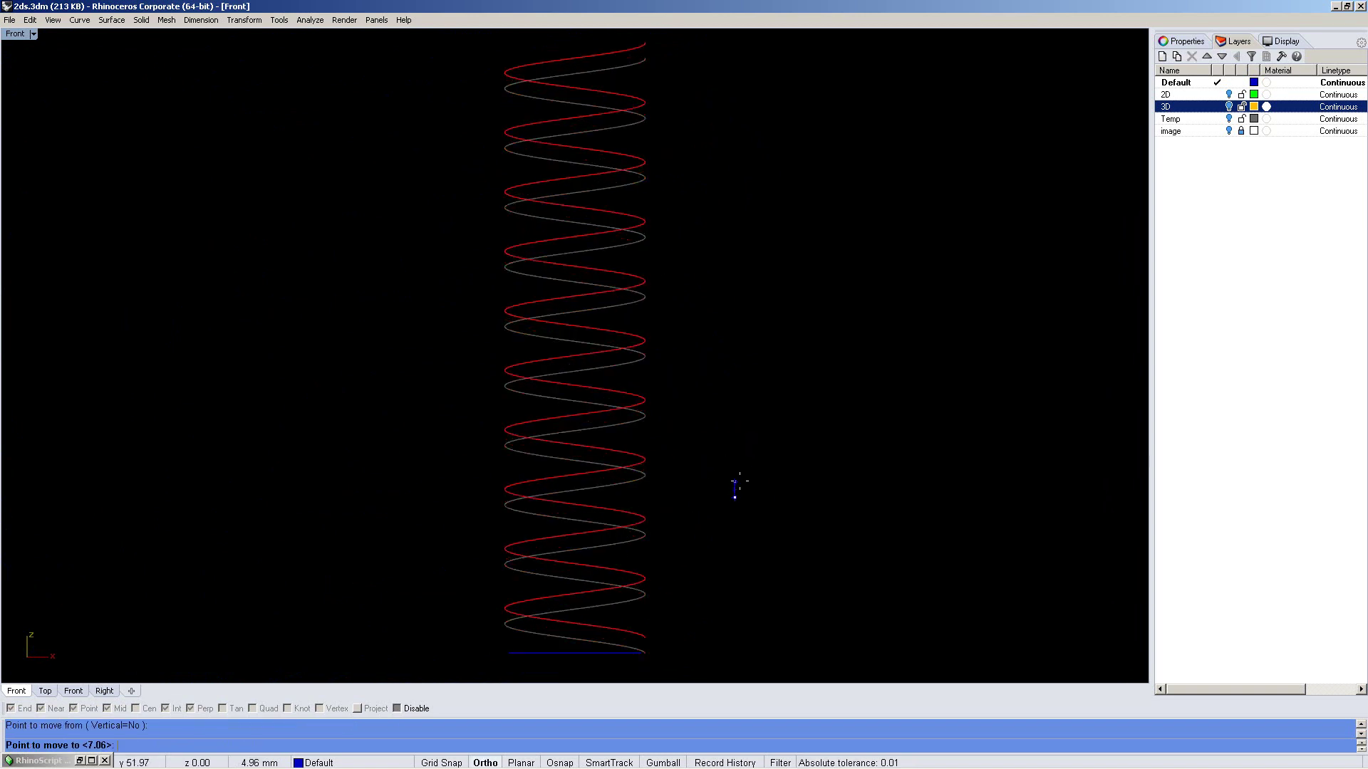
key("ctrl+F4")
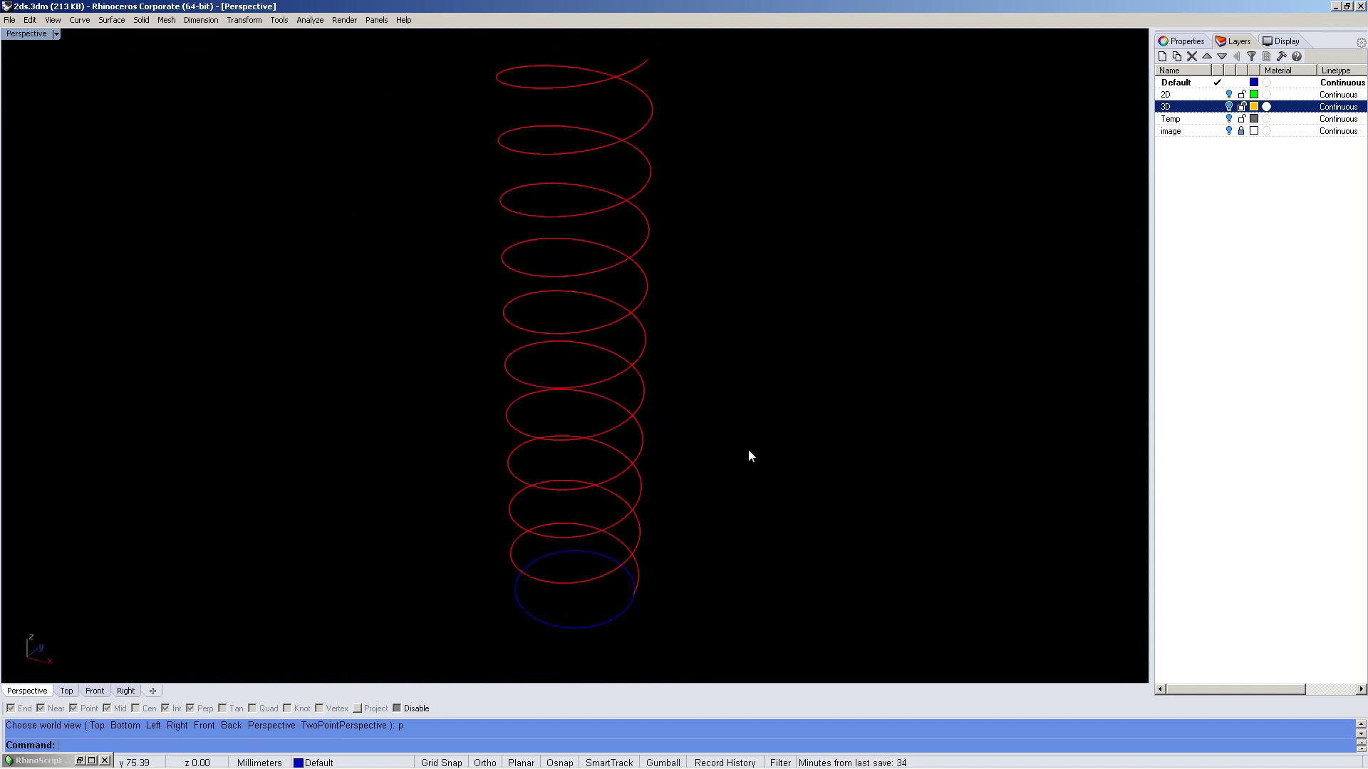
- Export the helix with the Exportto3dCoat script, overwriting curve.spline
right_click(784, 723)
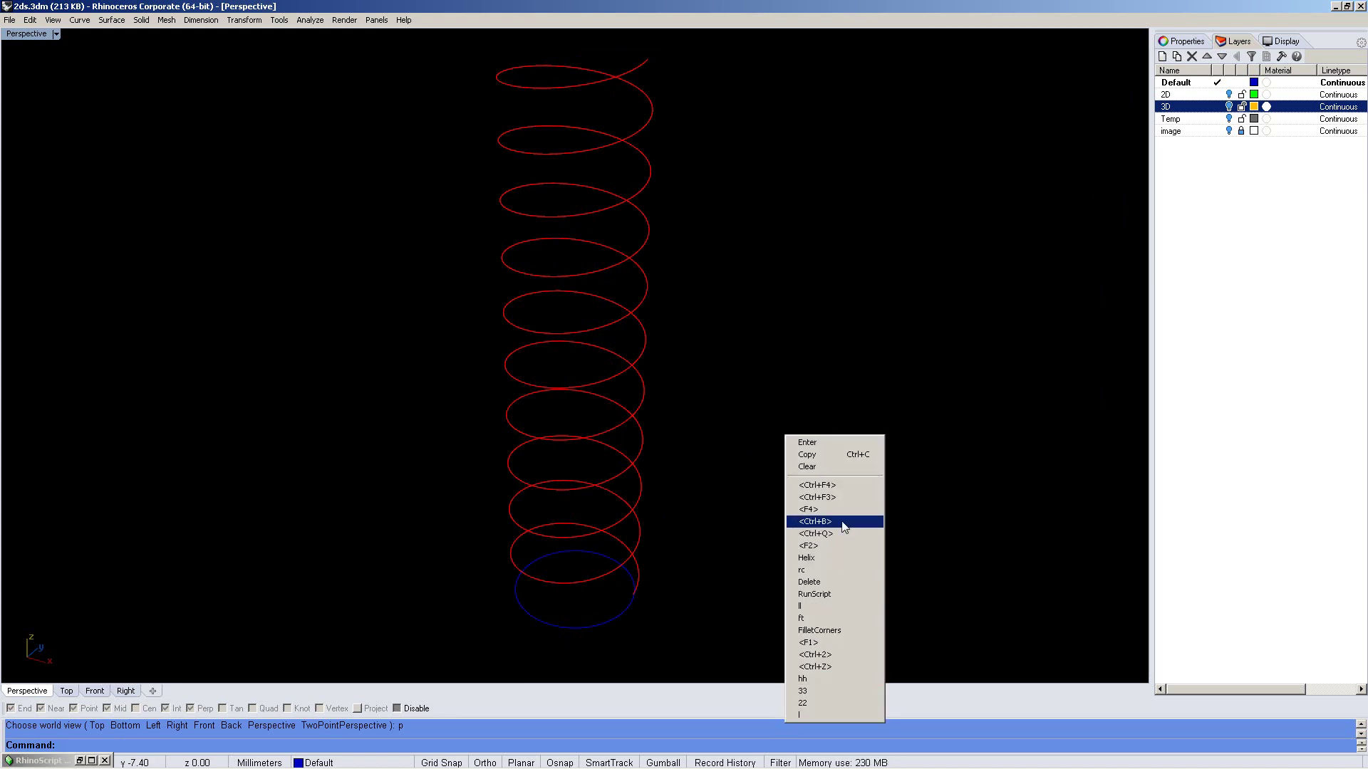
left_click(832, 595)
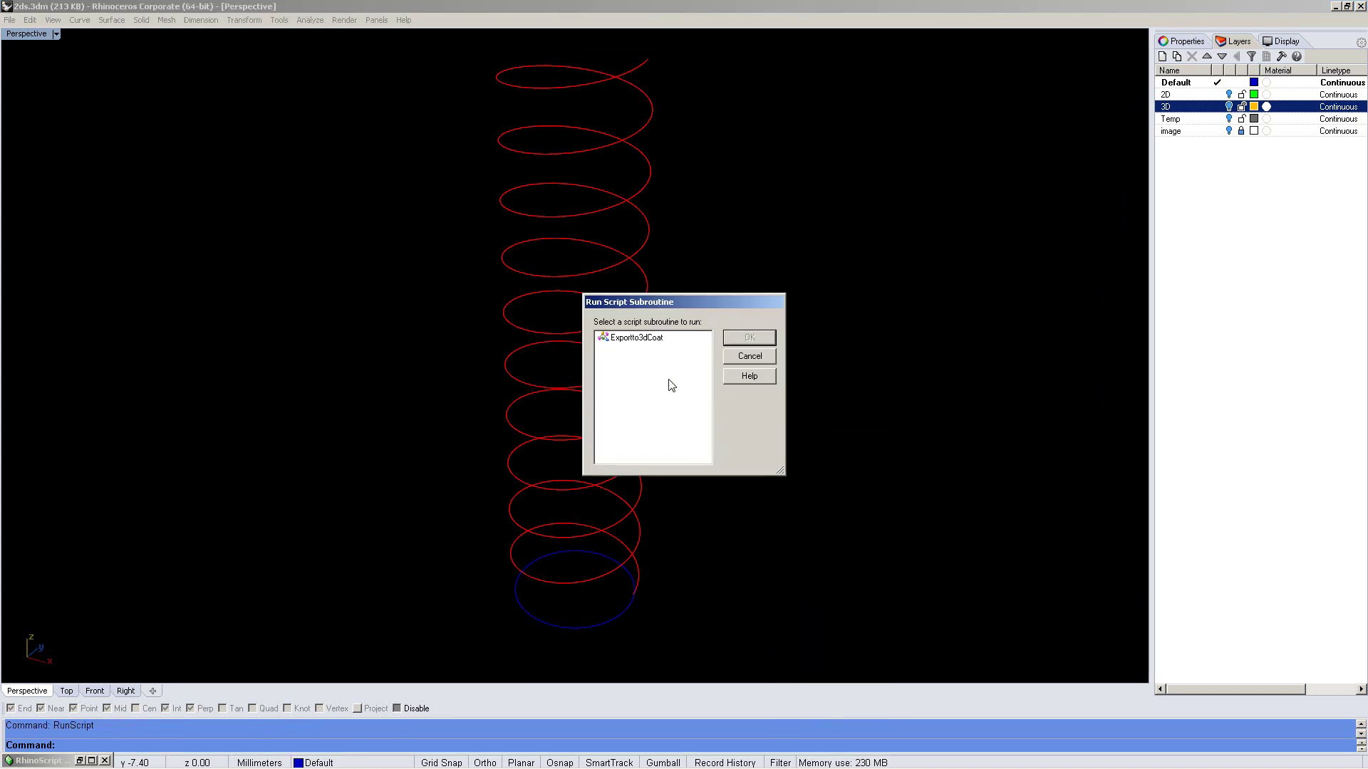
left_click(650, 339)
key("Return")
double_click(189, 168)
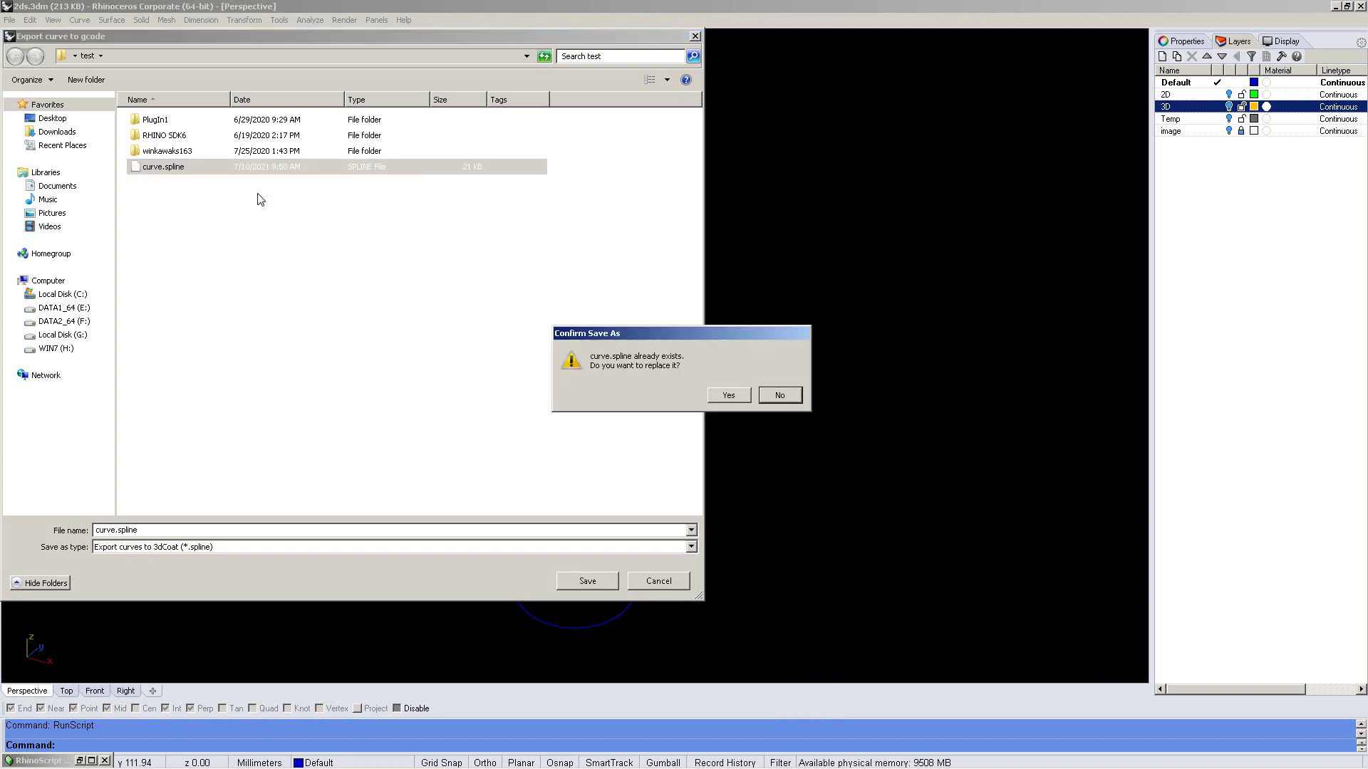
left_click(725, 396)
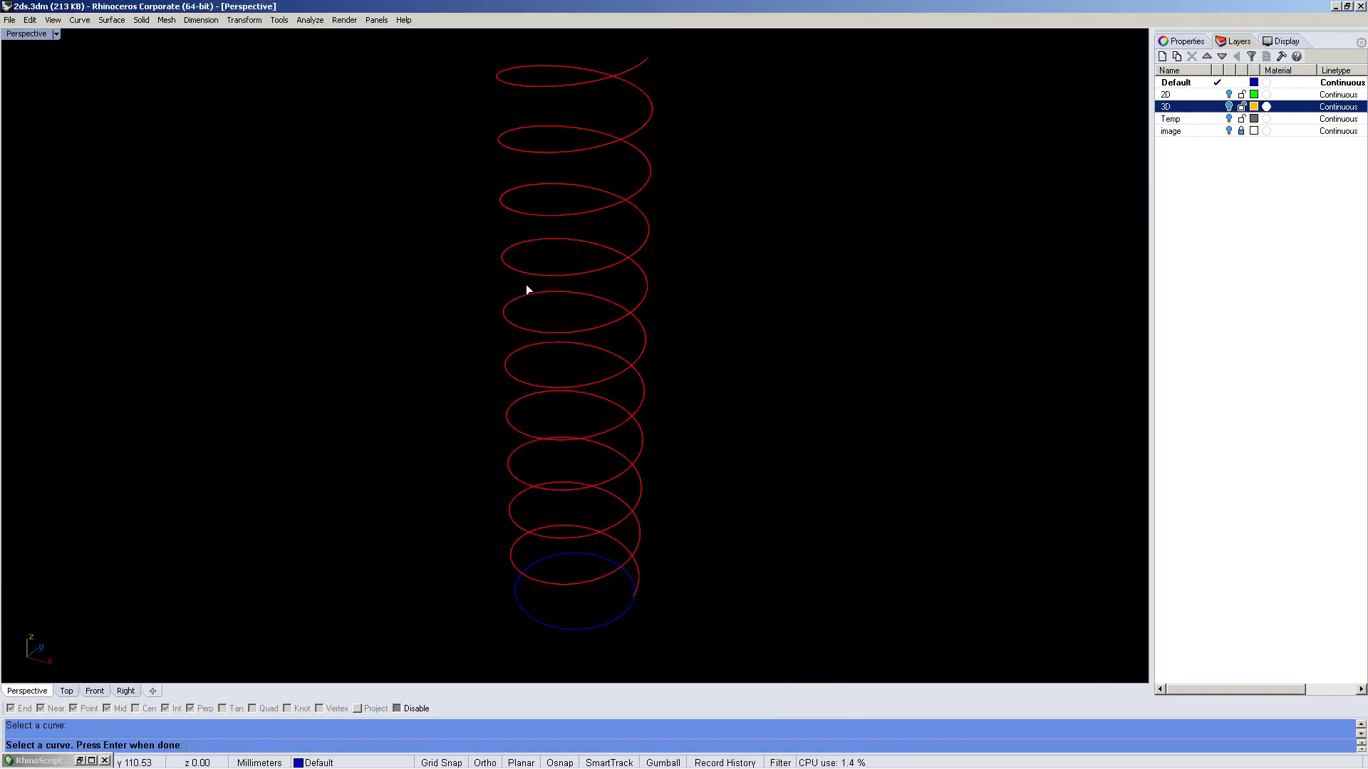
key("Return")
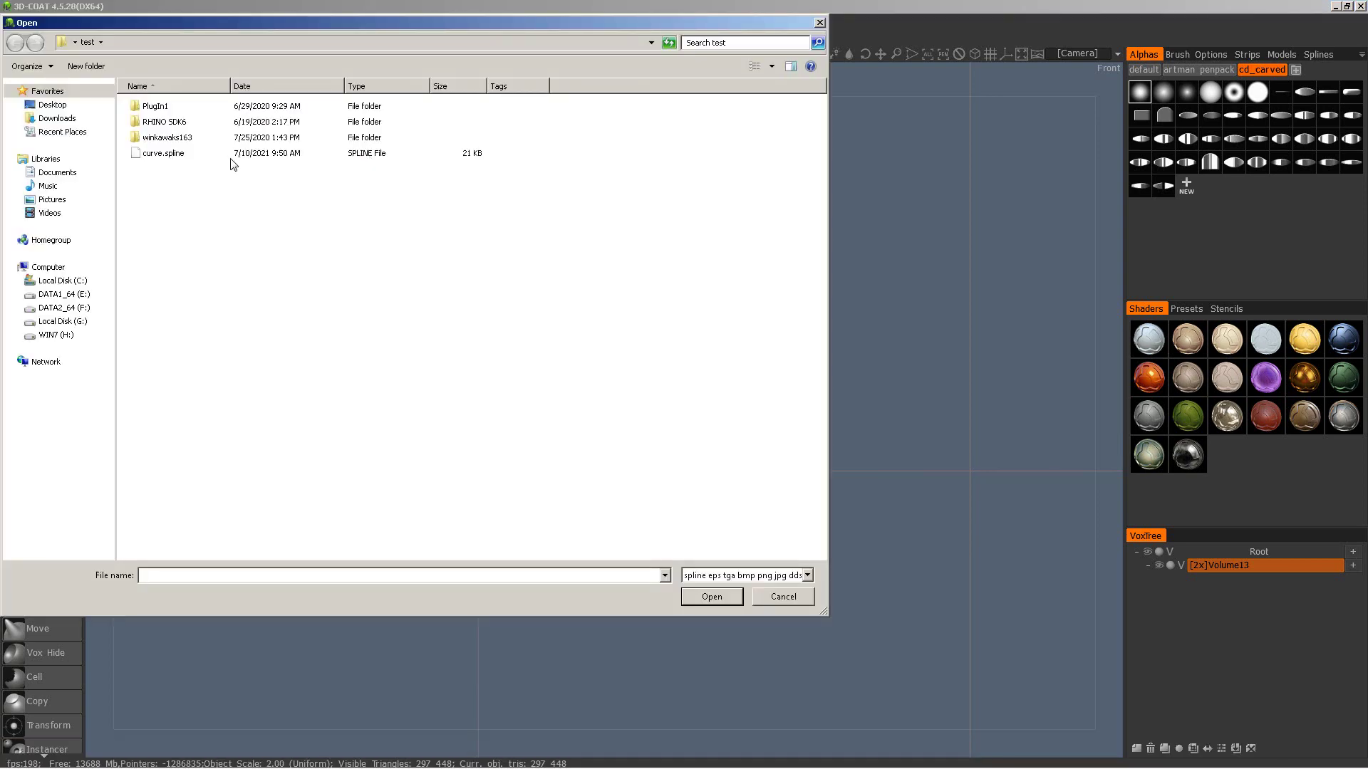
- Import the helix spline around the cylinder and pick the square brush alpha
double_click(229, 158)
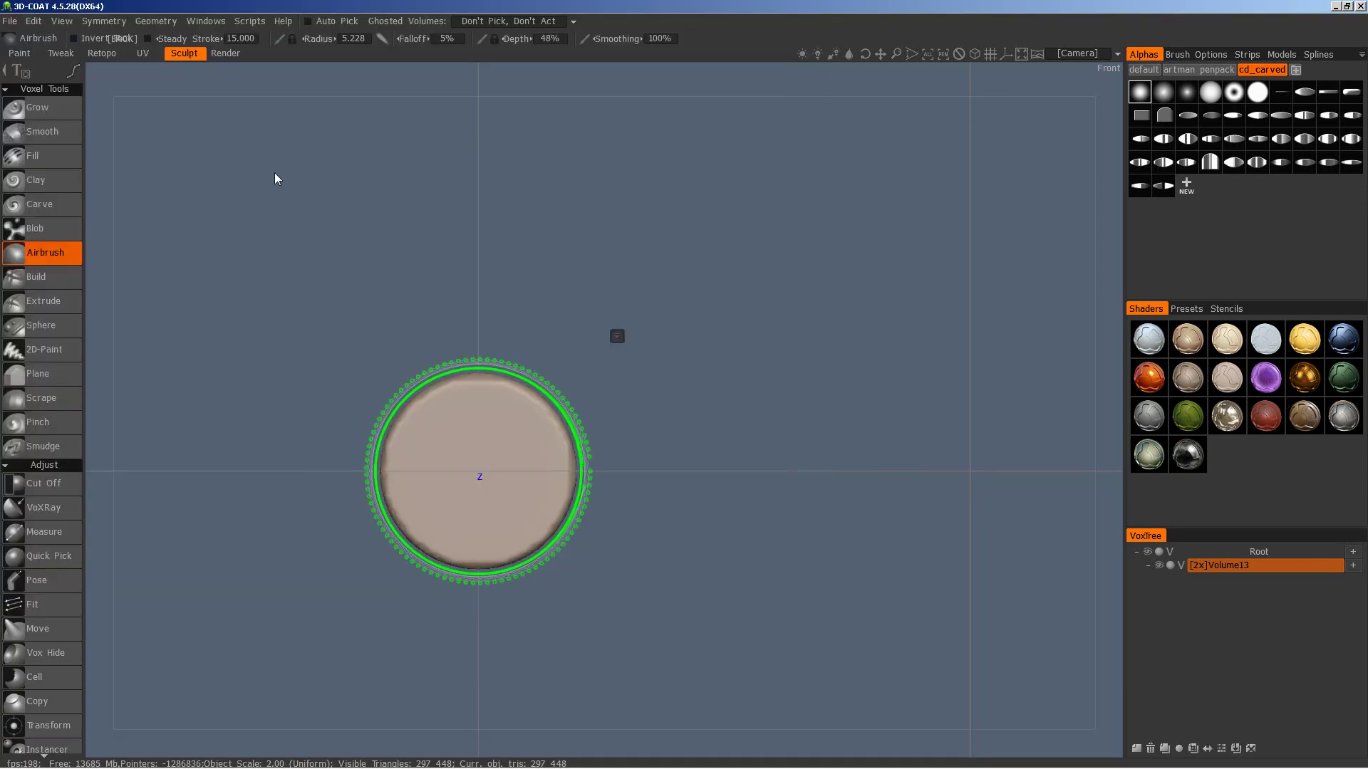
mouse_move(275, 173)
left_mouse_down()
mouse_move(714, 360)
mouse_move(804, 302)
mouse_move(901, 330)
mouse_move(817, 411)
mouse_move(907, 367)
mouse_move(956, 317)
left_mouse_up()
left_click(1140, 115)
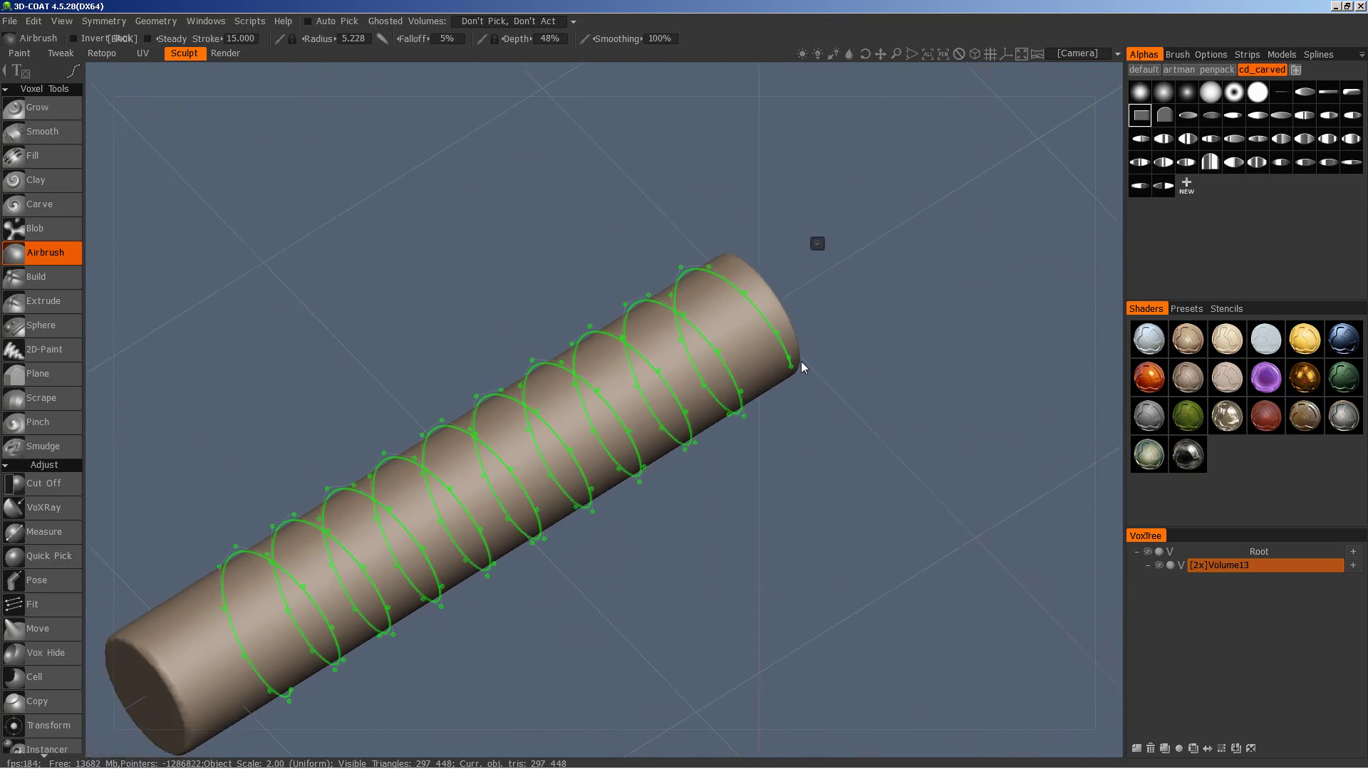
- Set the brush radius to 10 and select the Extrude tool
left_click(363, 40)
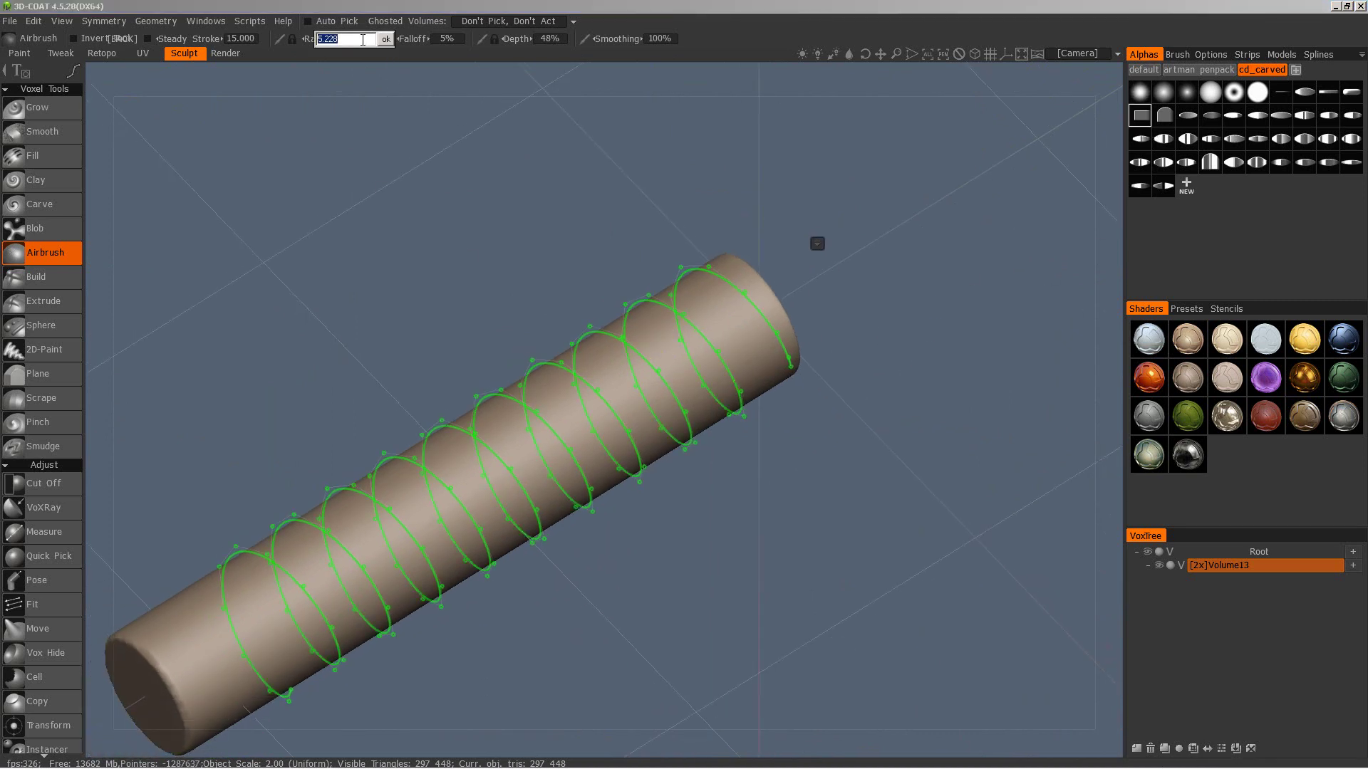
type("10")
key("Return")
left_click(547, 40)
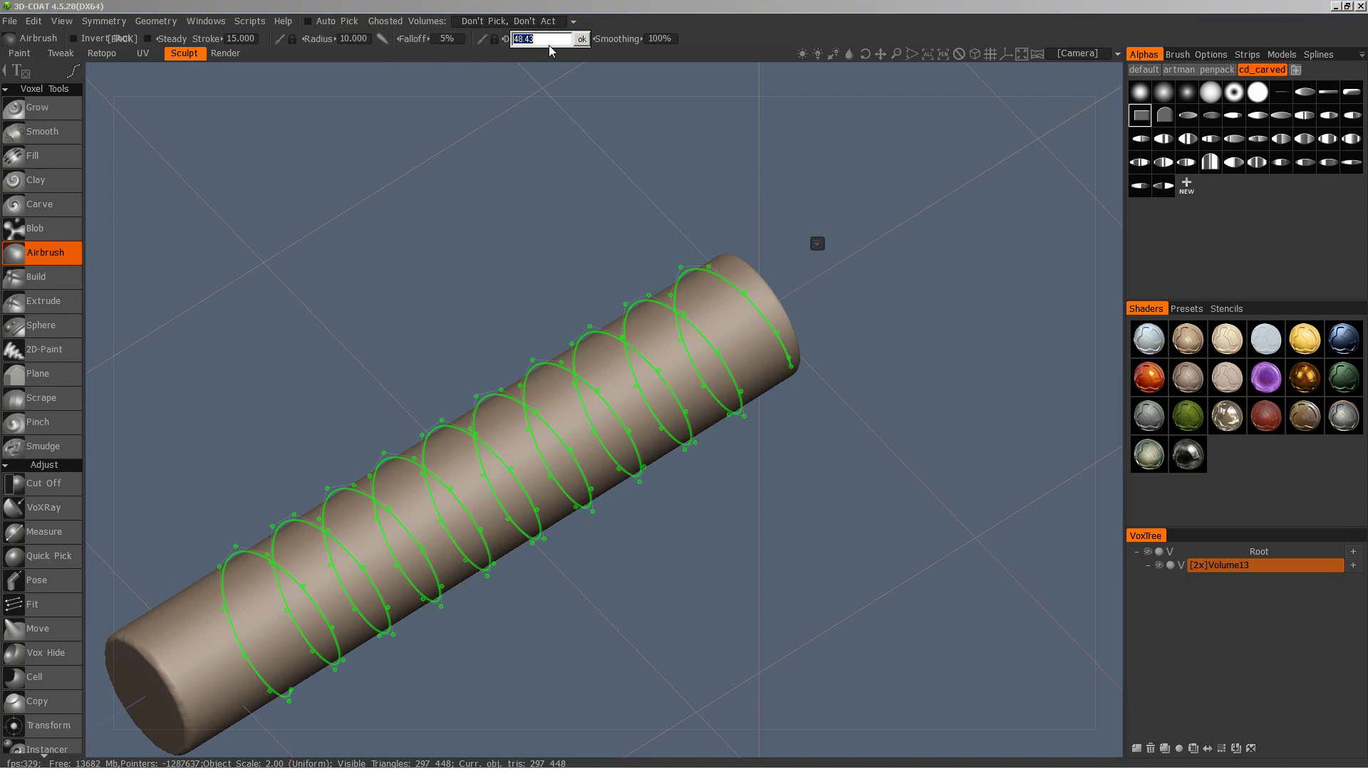
left_click(47, 303)
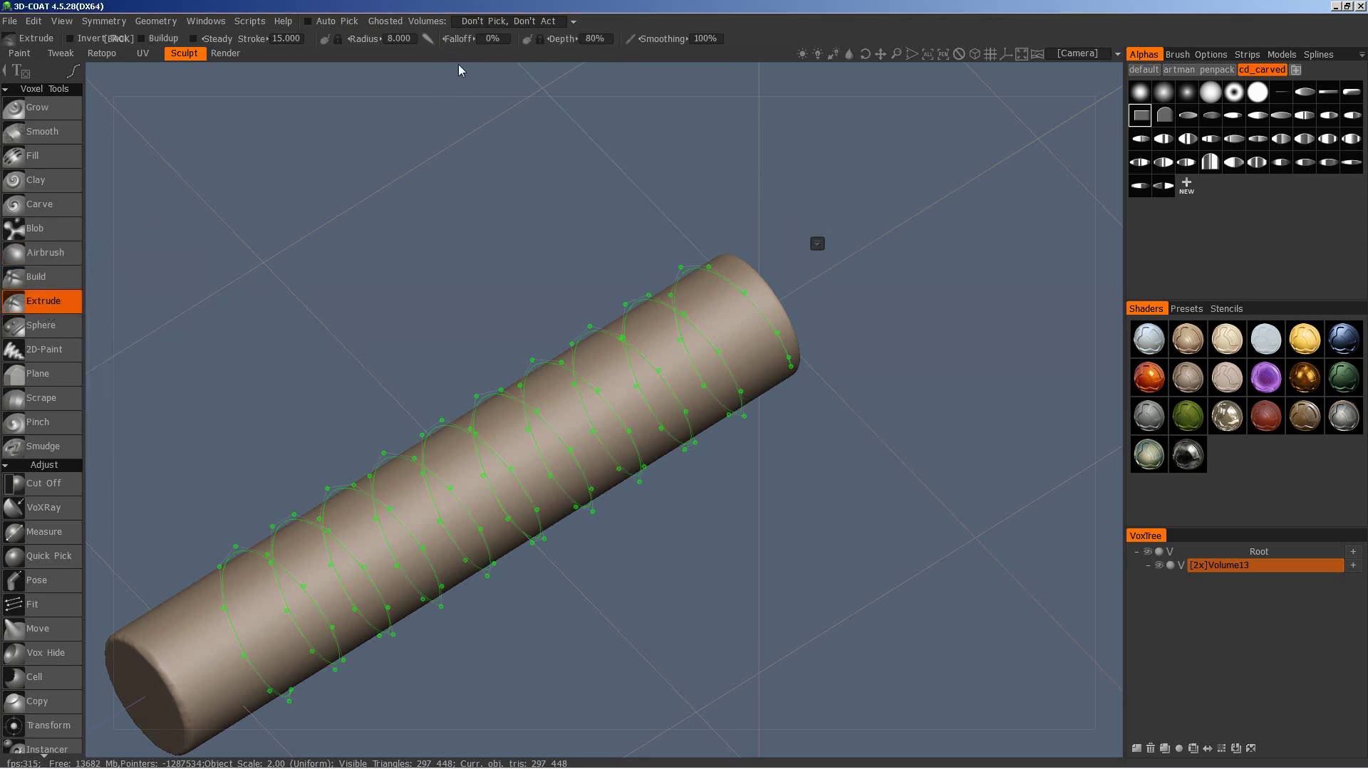
- Set the extrude radius to 10, test a thread along the helix, then undo it
left_click(399, 40)
type("10.000")
key("Return")
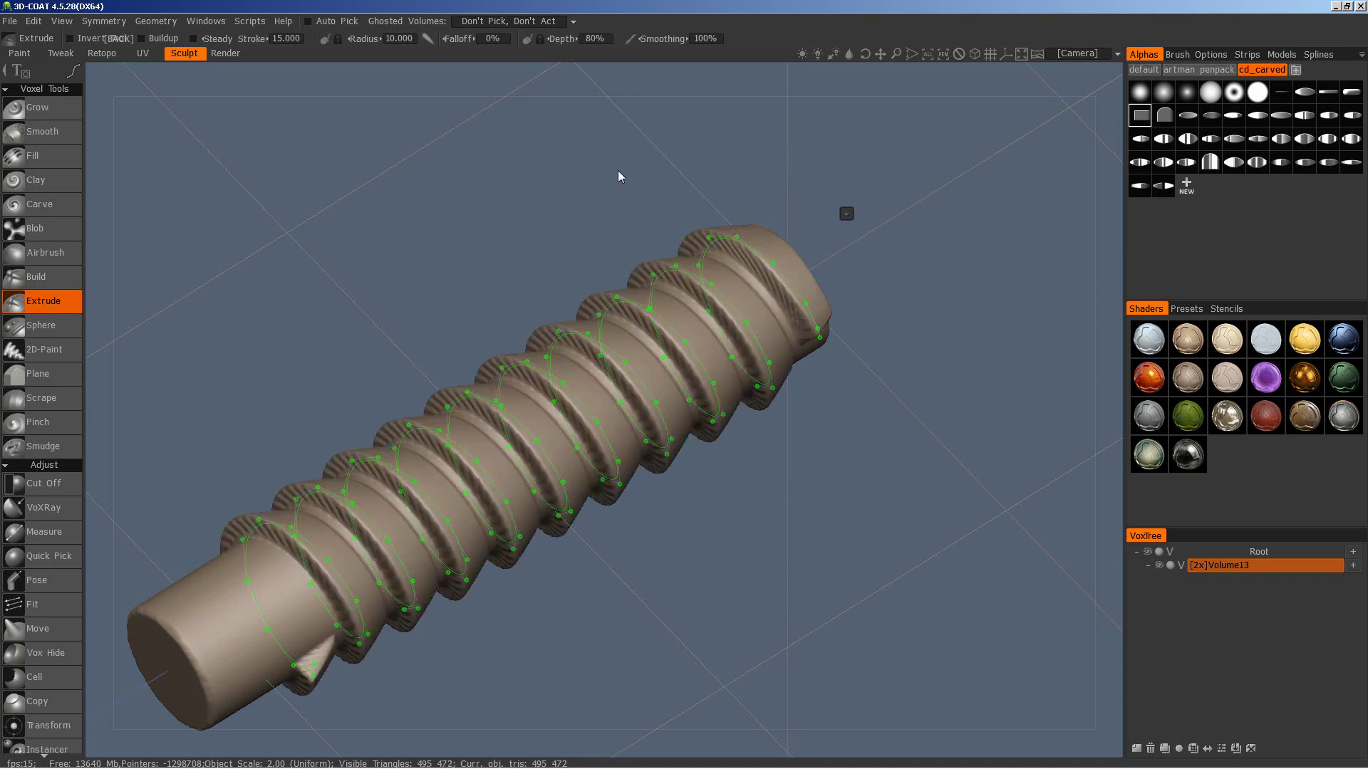
mouse_move(618, 170)
left_mouse_down()
mouse_move(518, 144)
mouse_move(579, 113)
mouse_move(529, 164)
left_mouse_up()
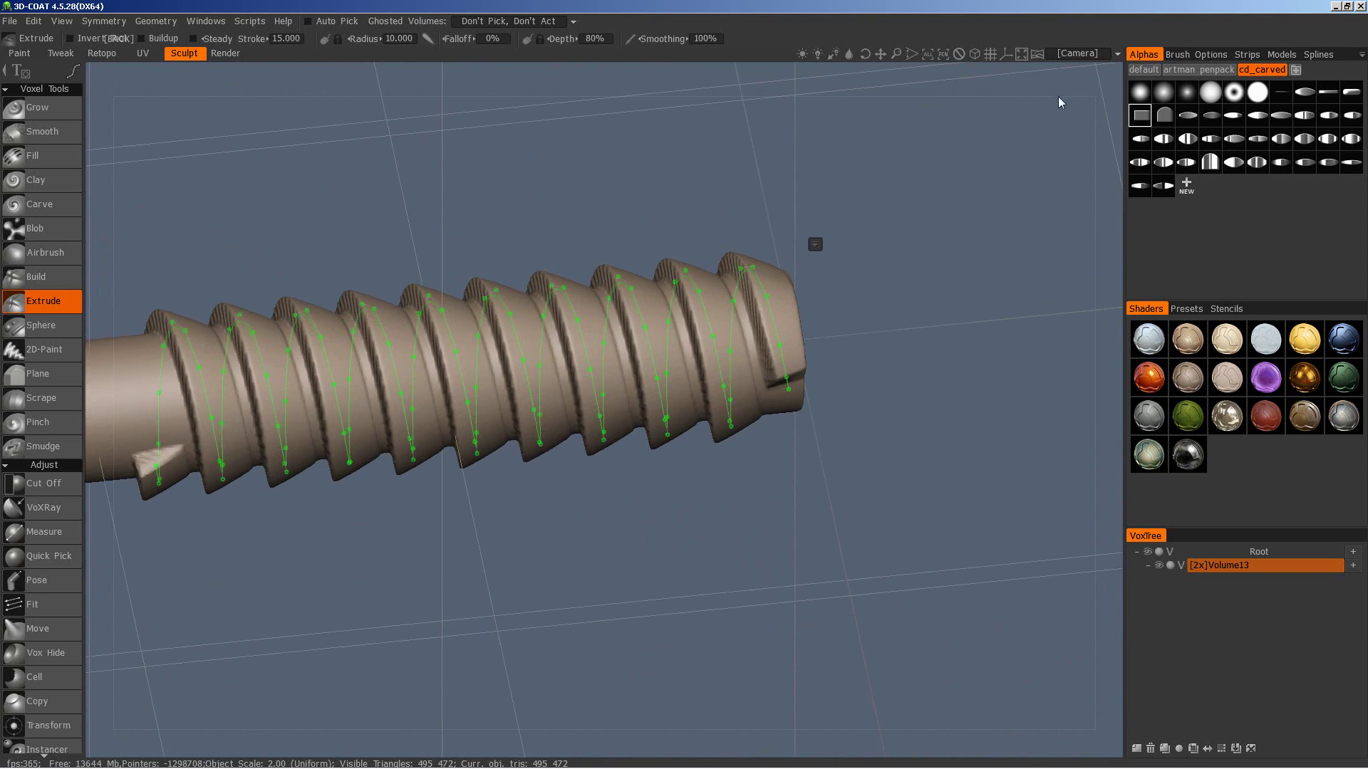
key("ctrl+z")
- Try two more thread profiles along the helix, undoing each result
left_click(1187, 114)
middle_click_drag(619, 211, 702, 198)
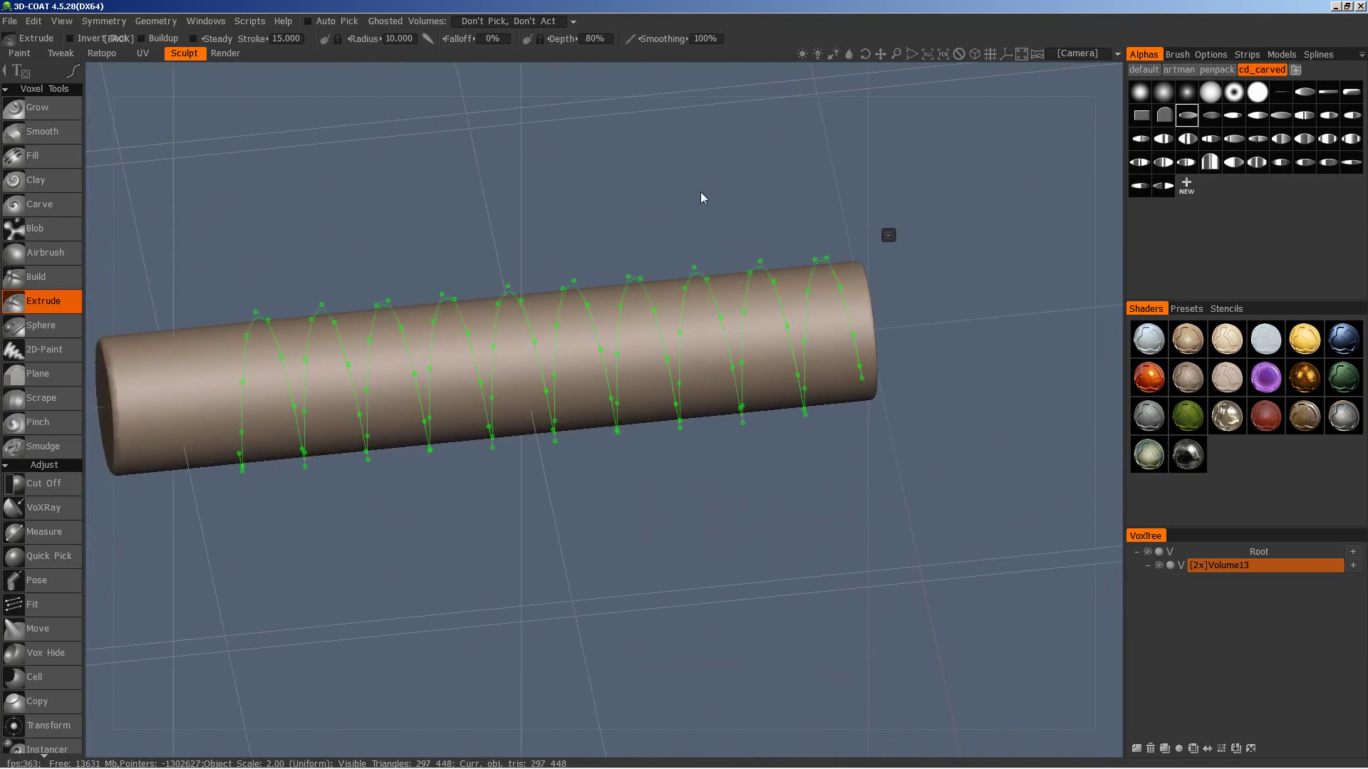
key("Return")
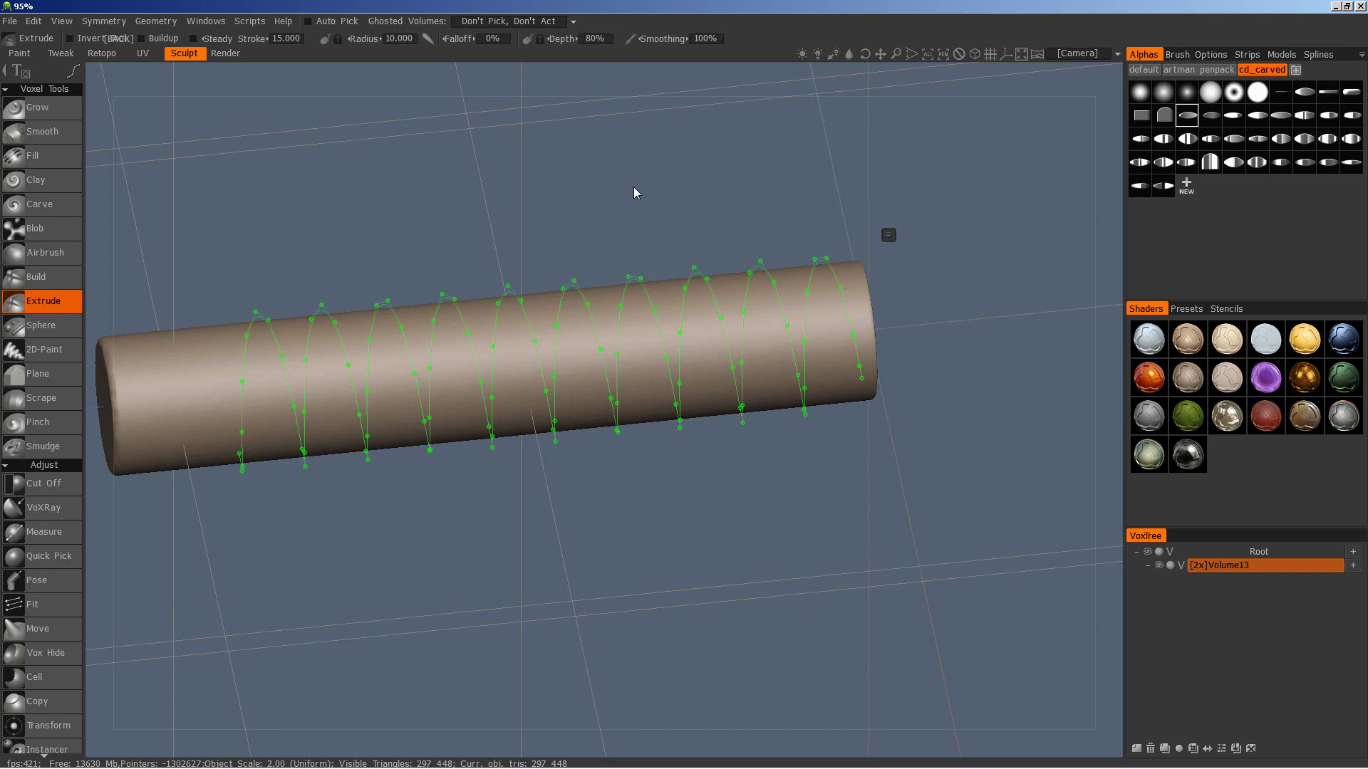
left_click_drag(639, 186, 768, 197)
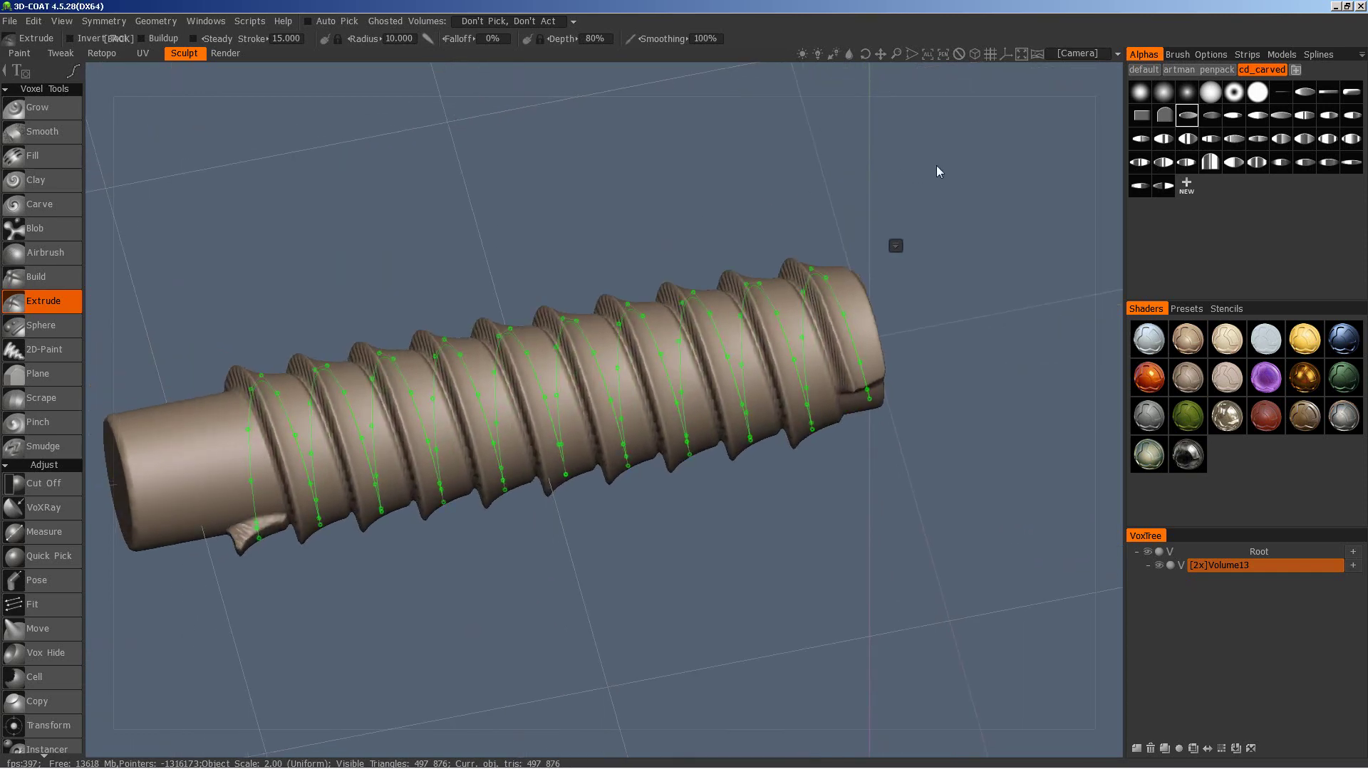
key("ctrl+z")
left_click(1234, 138)
key("Return")
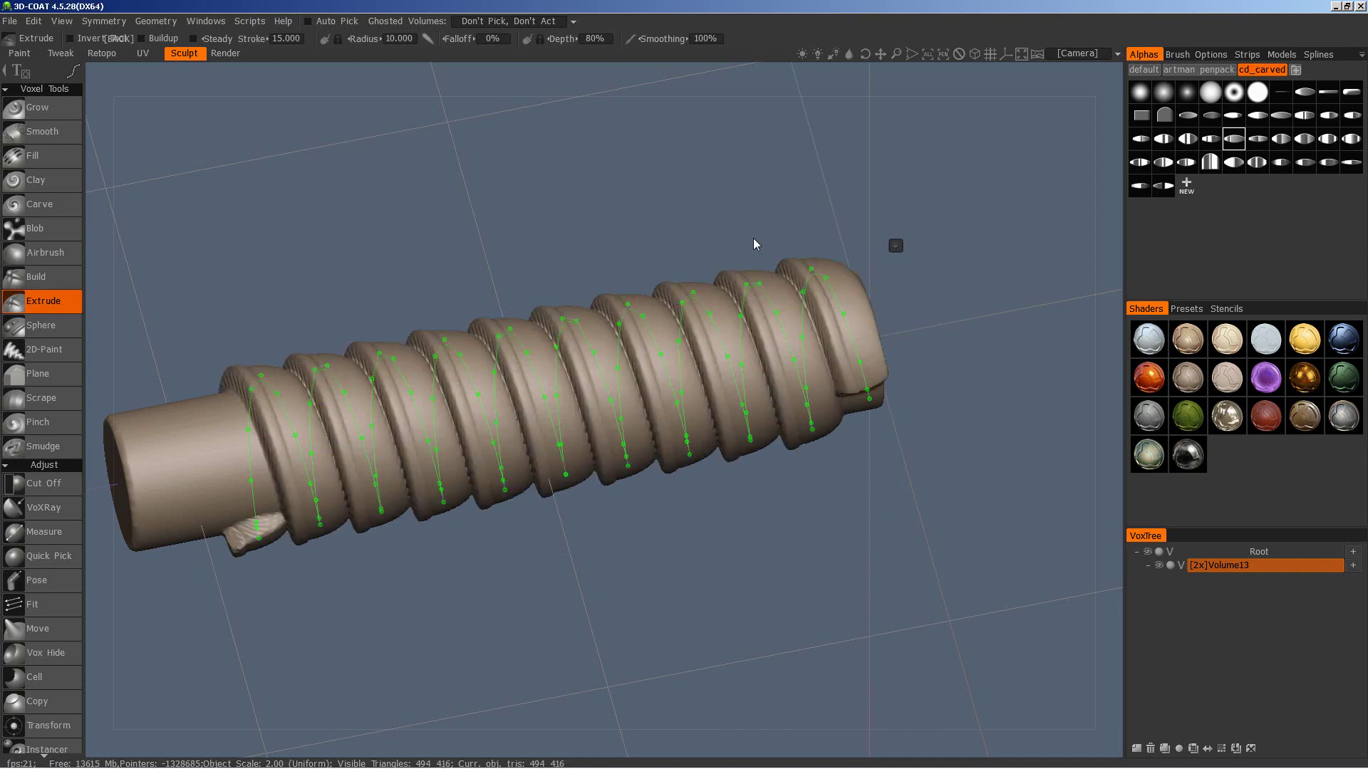
mouse_move(751, 237)
left_mouse_down()
mouse_move(627, 342)
mouse_move(700, 272)
left_mouse_up()
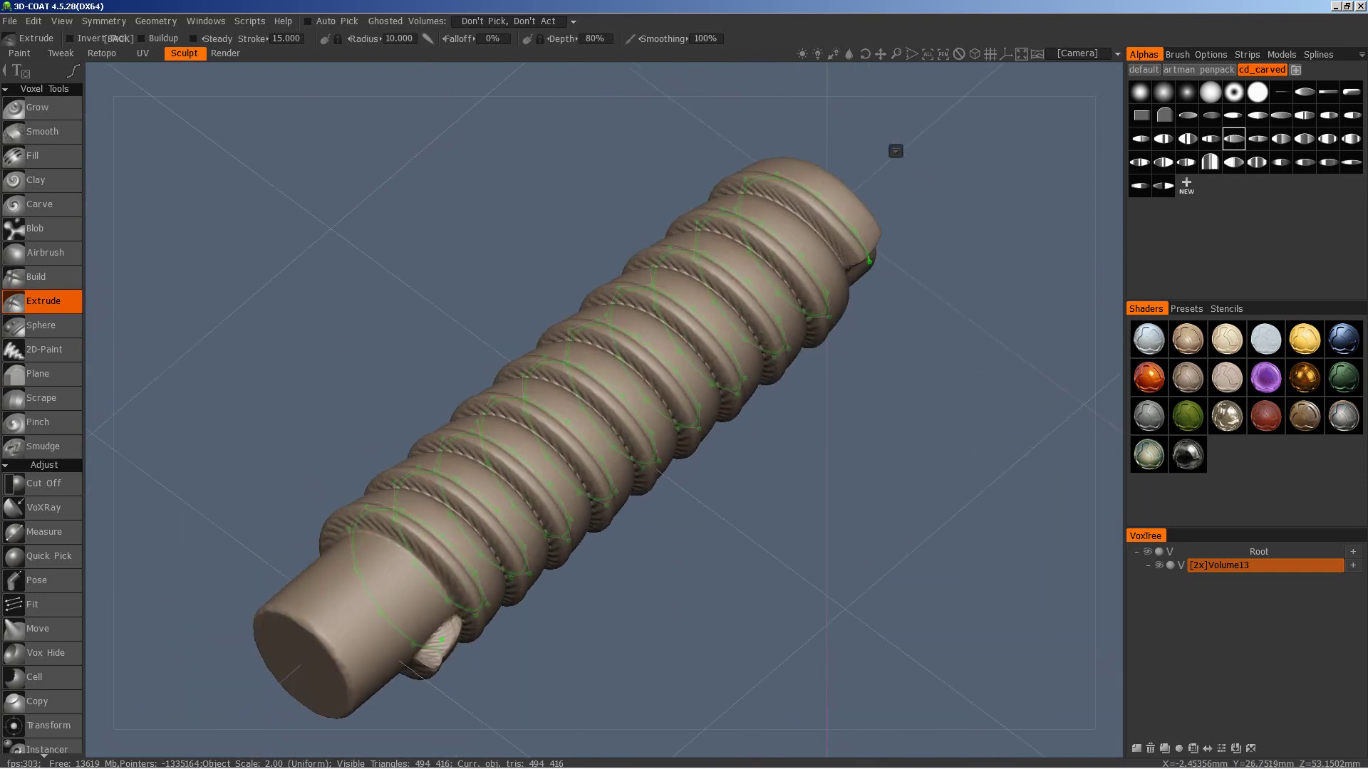
key("ctrl+z")
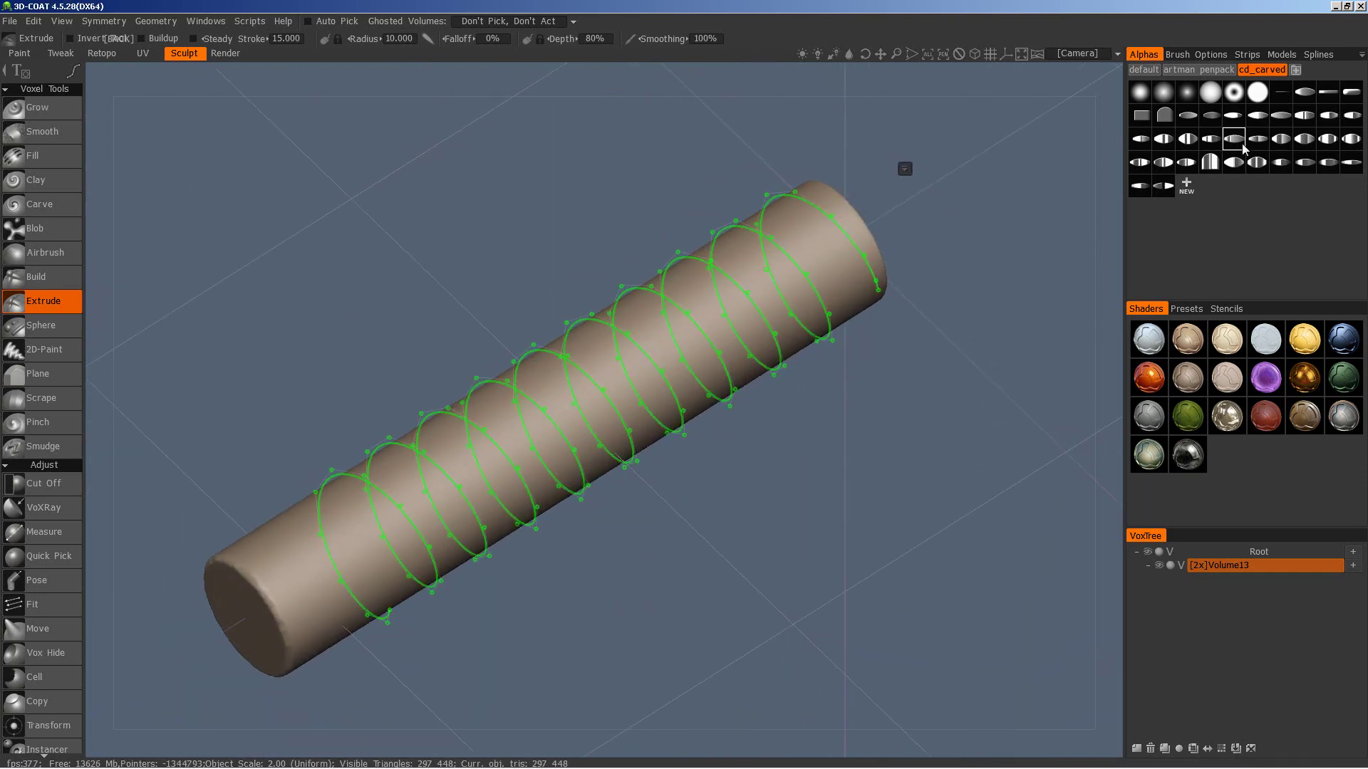
- Extrude a new profile along the helix, inspect the ridged coils, then undo them
left_click(1322, 94)
key("Return")
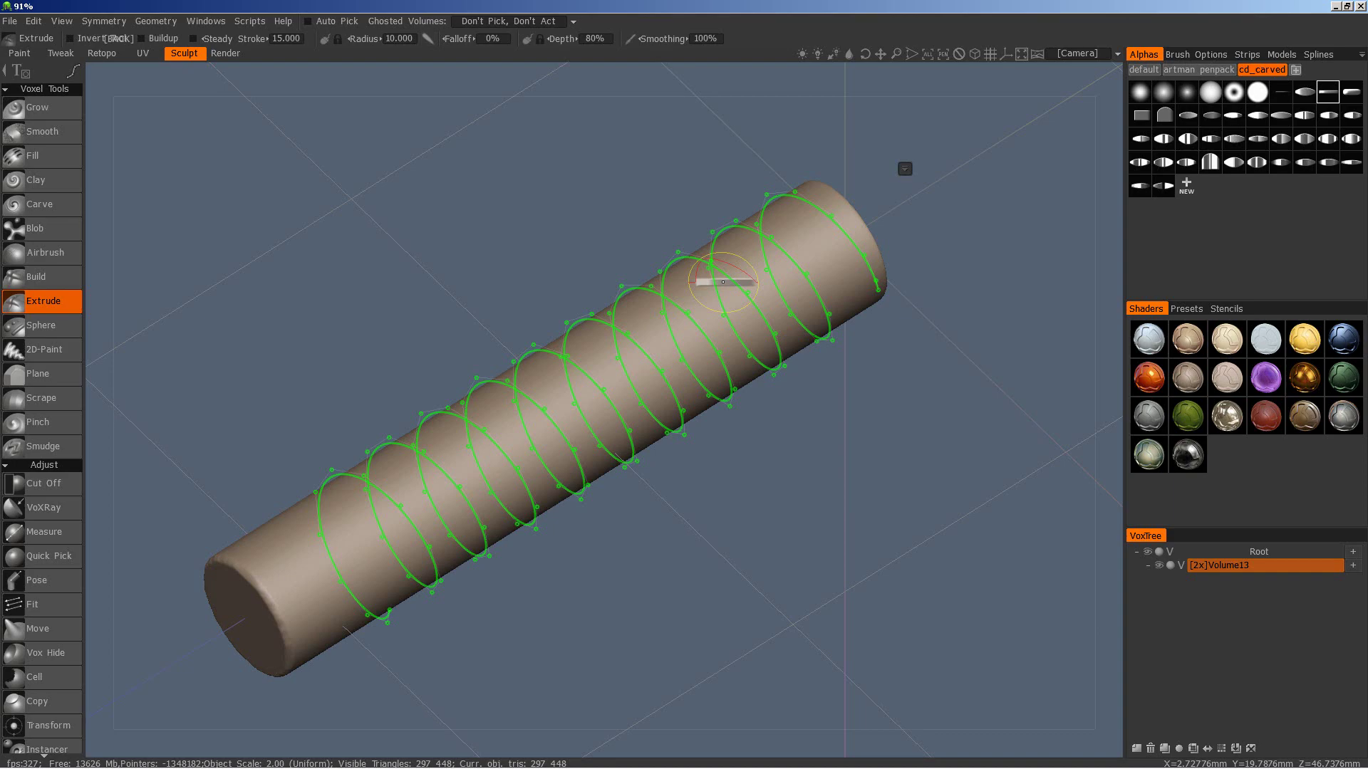
mouse_move(809, 437)
middle_mouse_down()
mouse_move(642, 430)
mouse_move(752, 299)
mouse_move(745, 434)
mouse_move(715, 495)
middle_mouse_up()
key("ctrl+z")
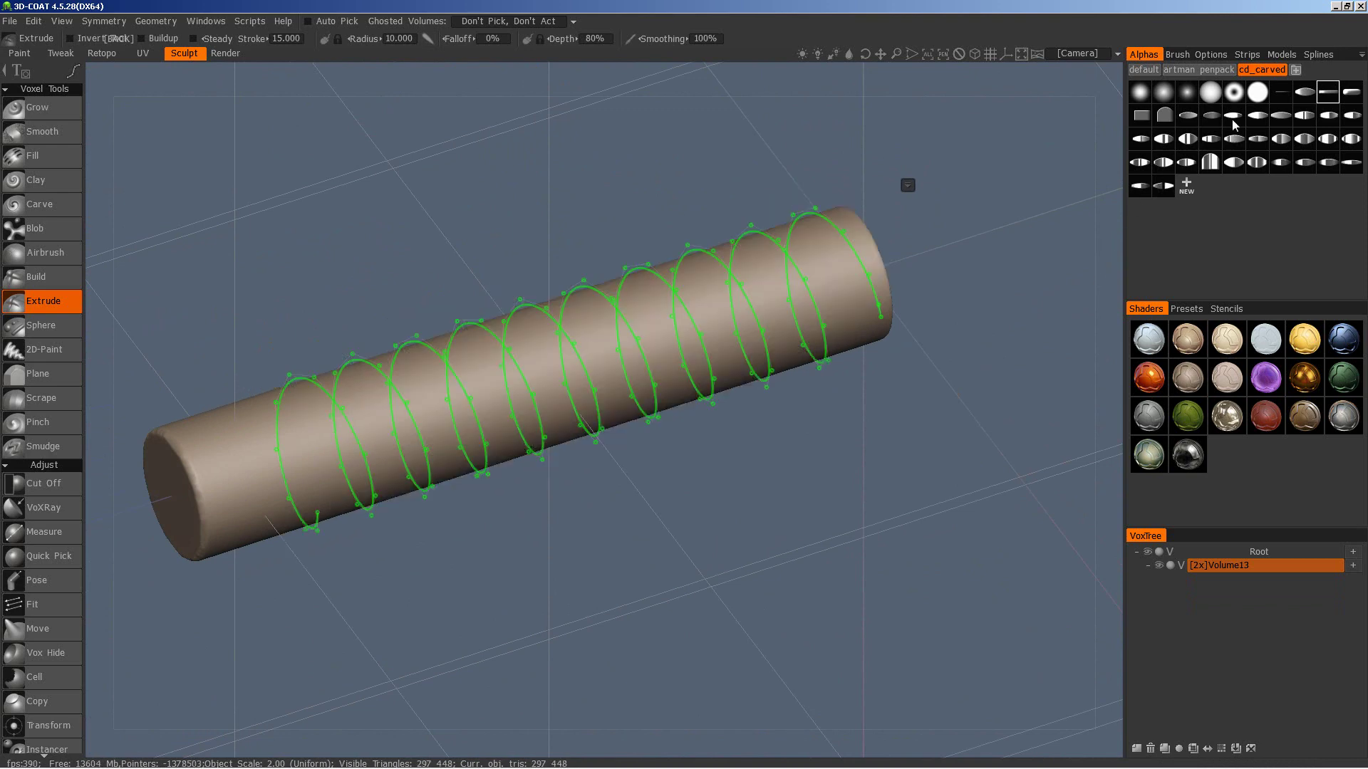
- Extrude a different profile along the helix and keep the ridged thread
left_click(1233, 117)
key("Return")
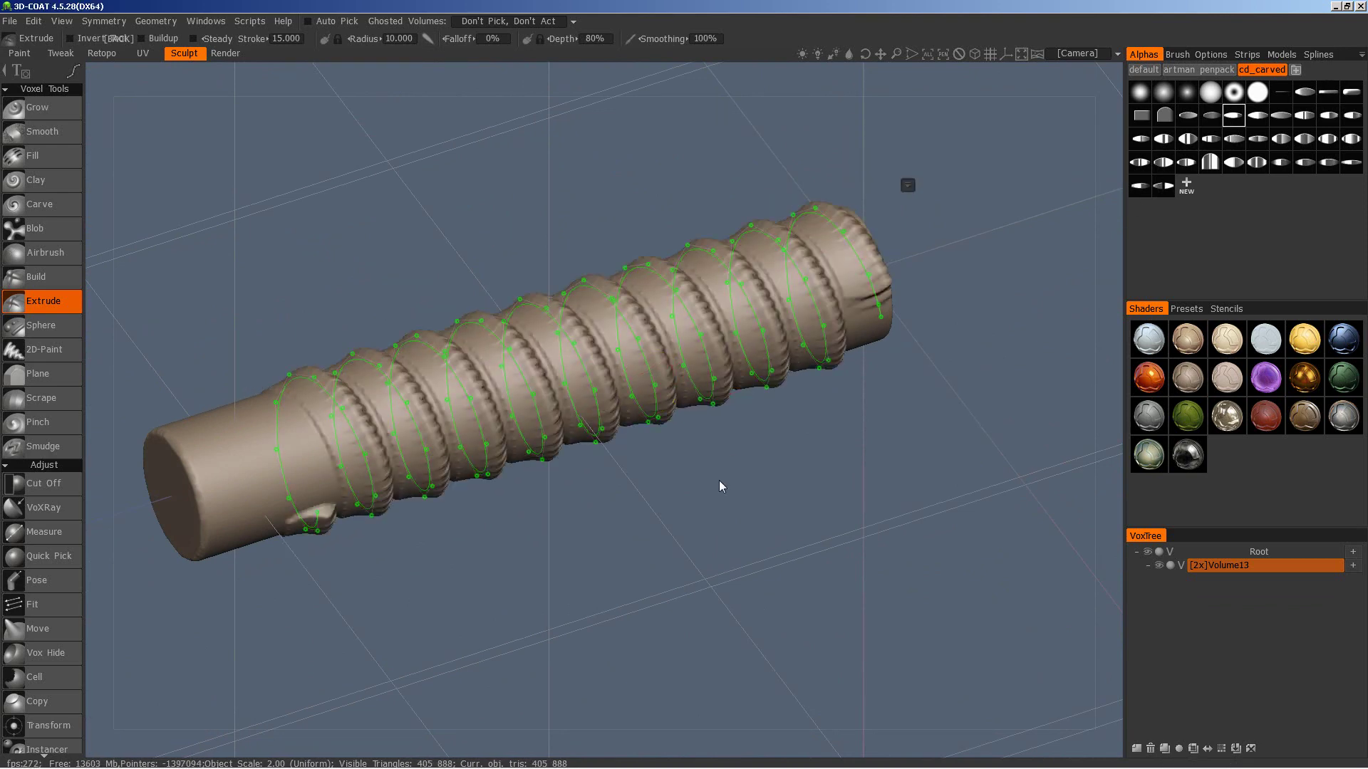
mouse_move(720, 480)
middle_mouse_down()
mouse_move(693, 550)
mouse_move(670, 513)
middle_mouse_up()
- Smooth the thread along the helix spline with the Smooth tool at radius 30
left_click(42, 131)
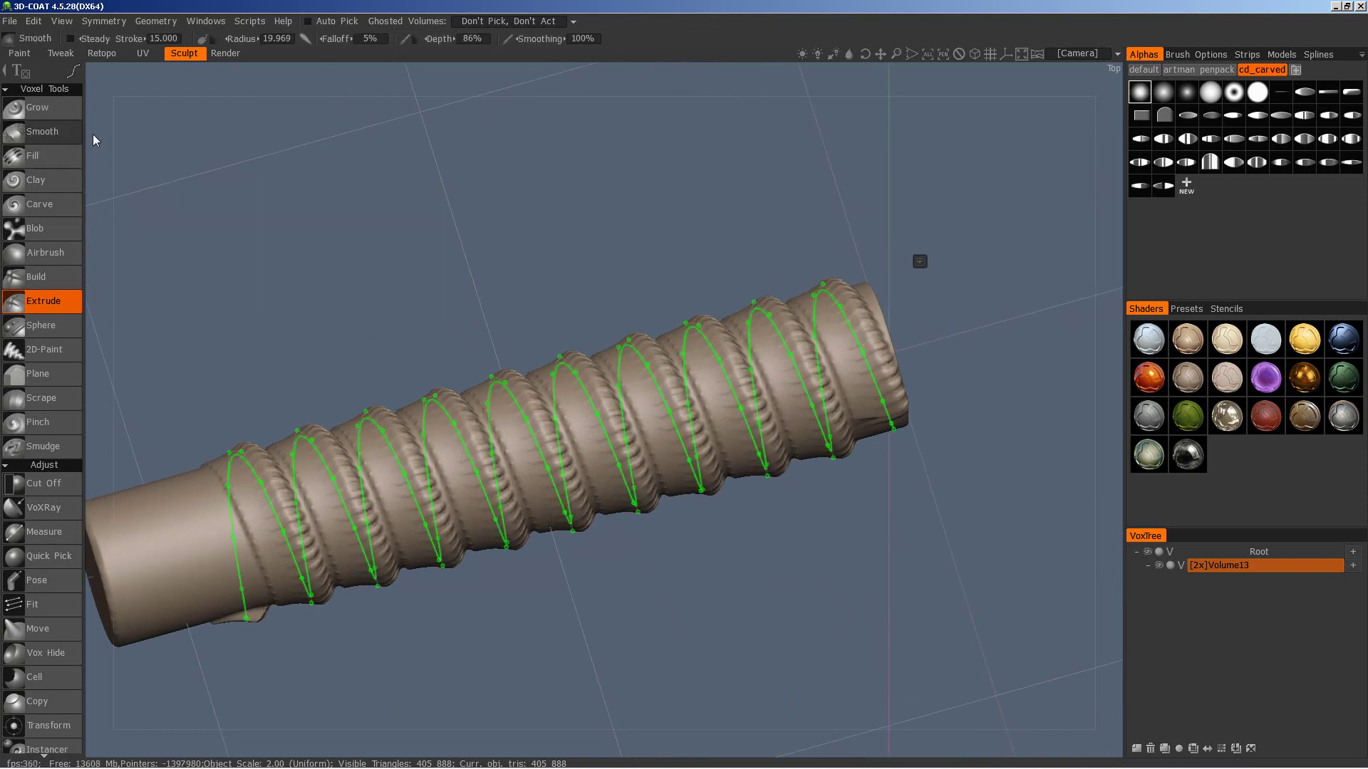
left_click(270, 39)
type("30")
key("Return")
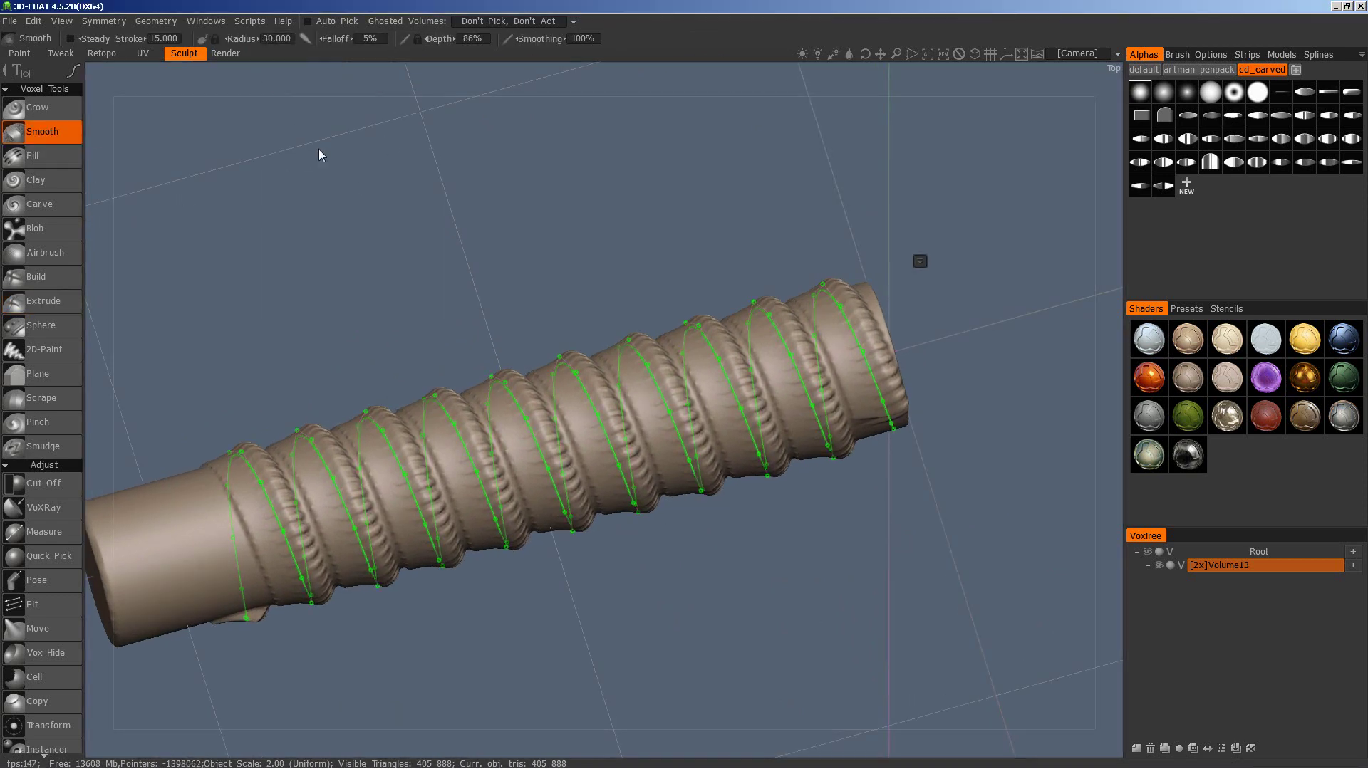
middle_click_drag(334, 159, 501, 118)
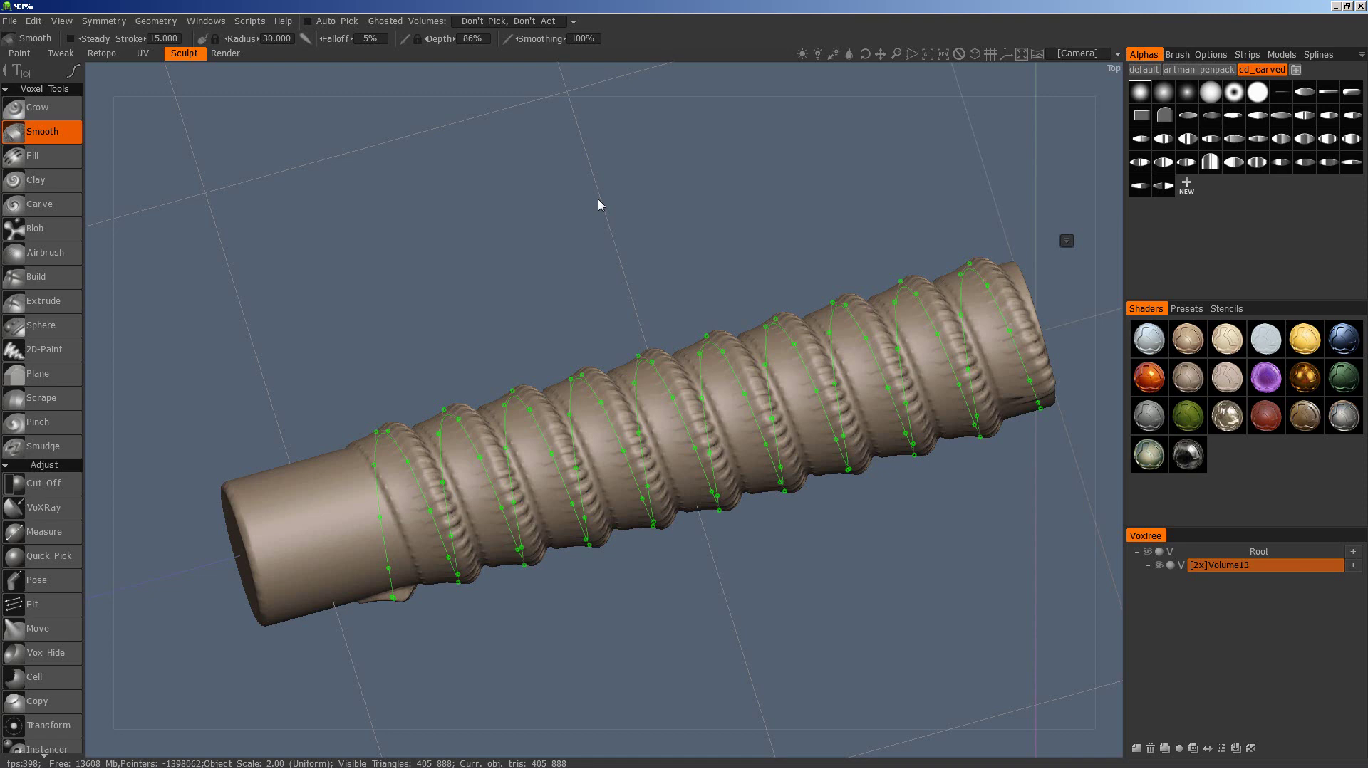
mouse_move(597, 198)
left_mouse_down()
mouse_move(522, 226)
mouse_move(503, 189)
mouse_move(567, 183)
left_mouse_up()
key("Return")
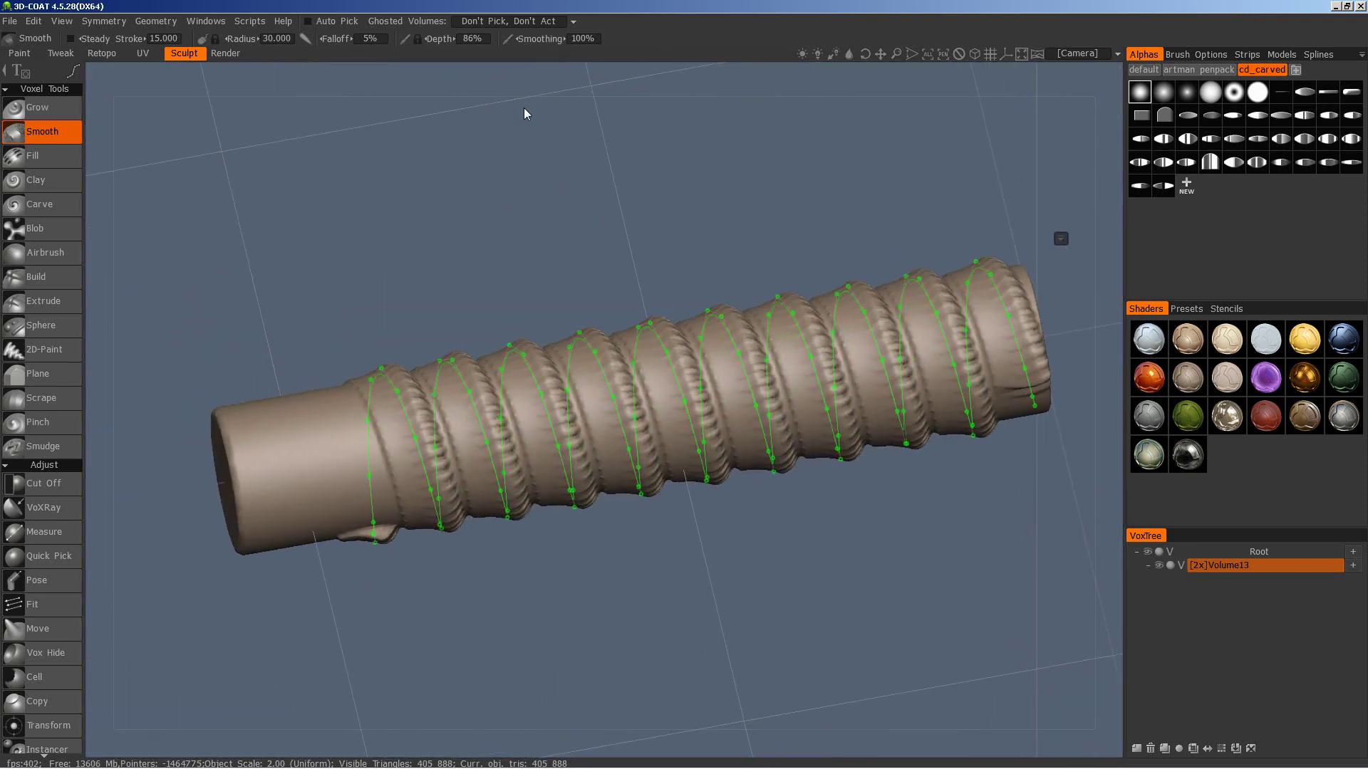
- Set smoothing strength to 30% and view the model from the top
left_click(584, 40)
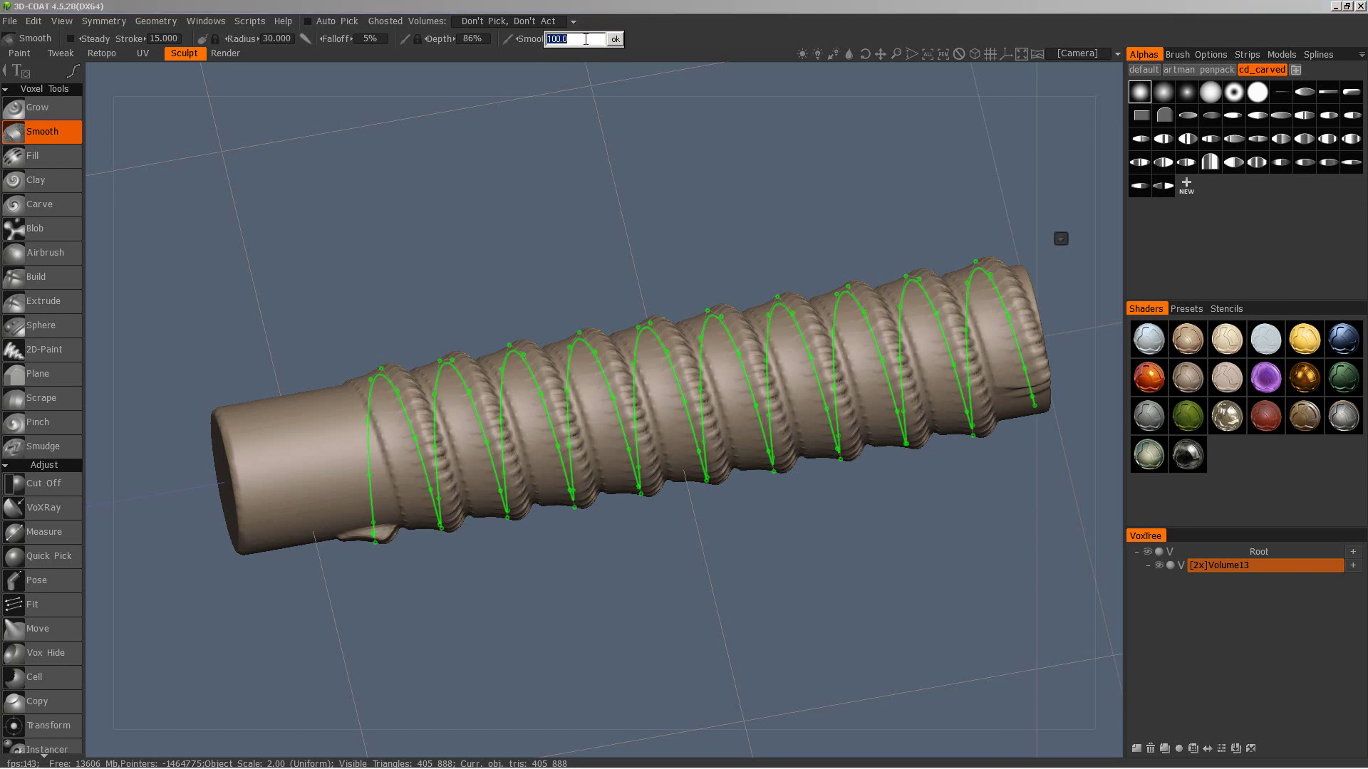
type("30")
key("Return")
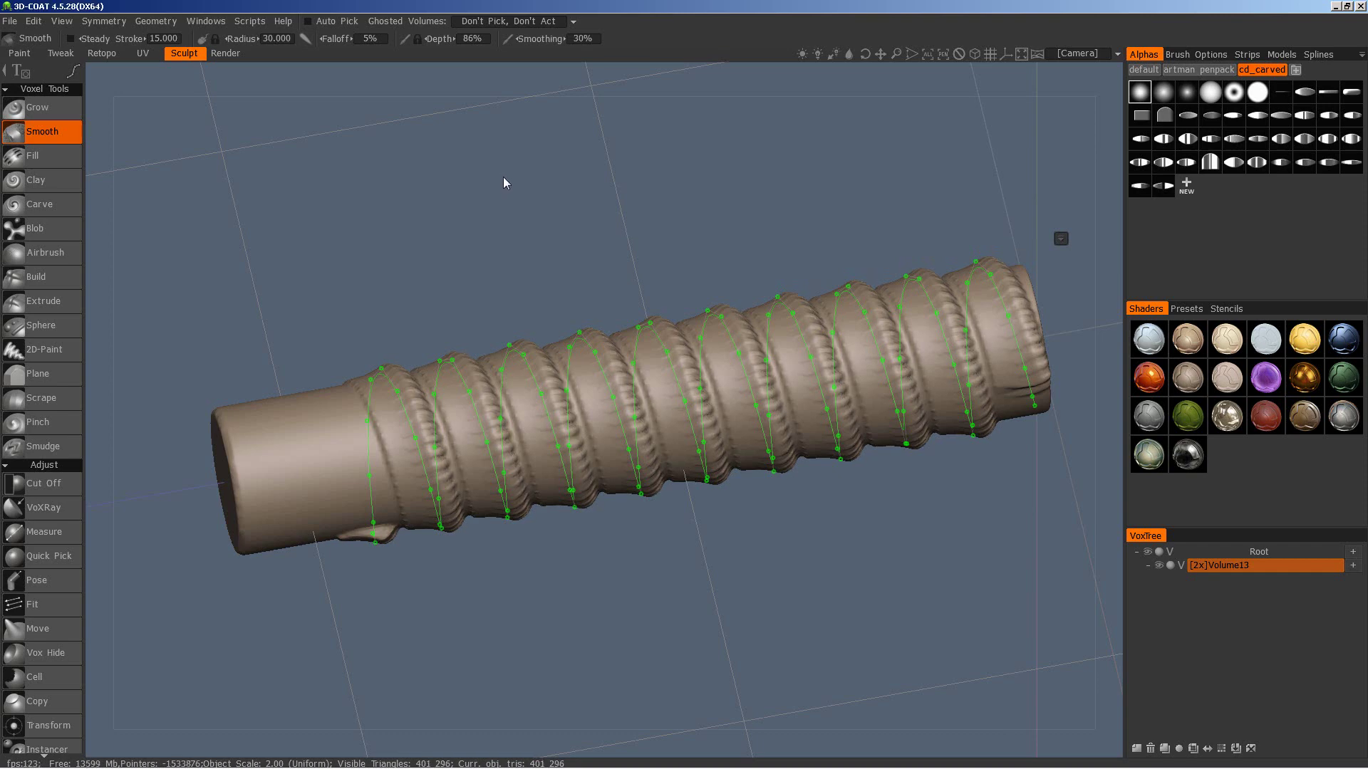
left_click_drag(502, 184, 429, 263, "shift")
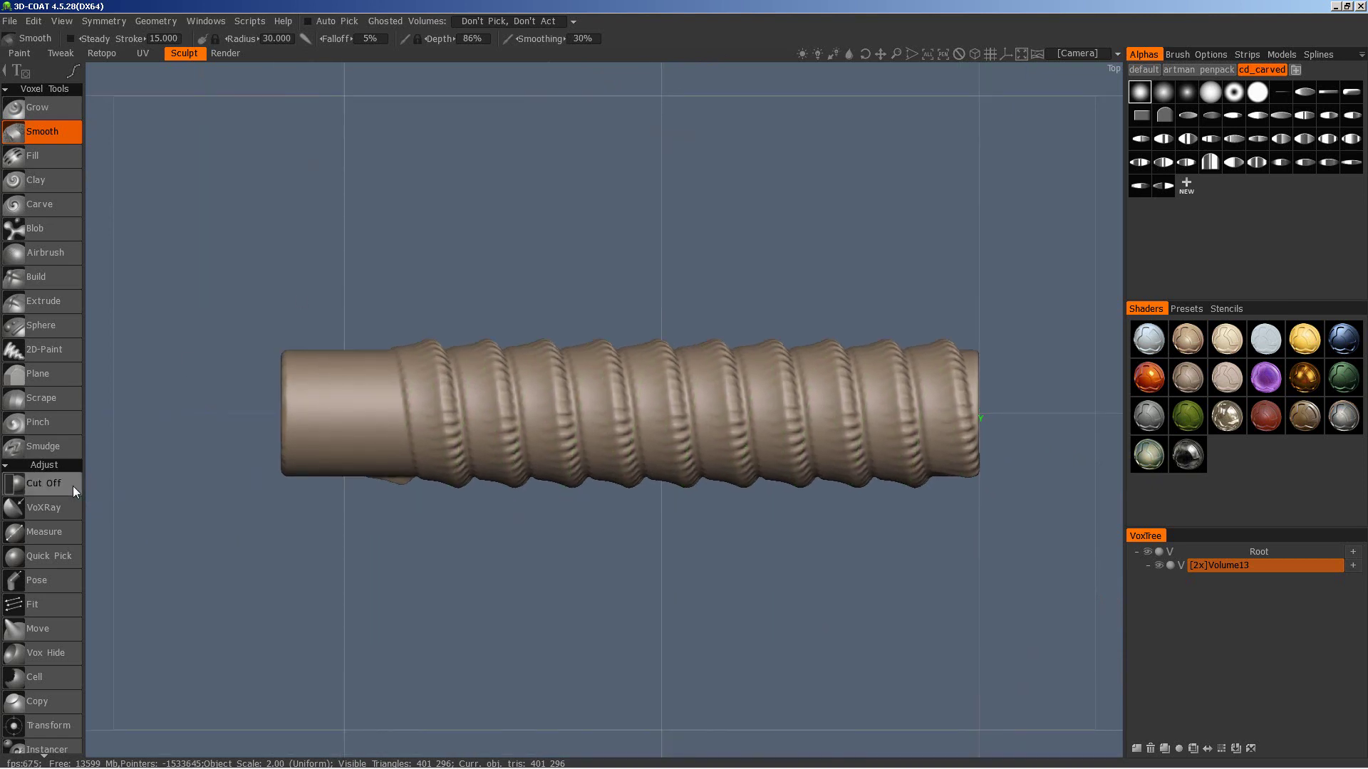
- Trim the left and right ends off the threaded cylinder with Cut Off
left_click(73, 486)
left_click_drag(214, 222, 344, 563)
left_click_drag(1026, 278, 989, 570)
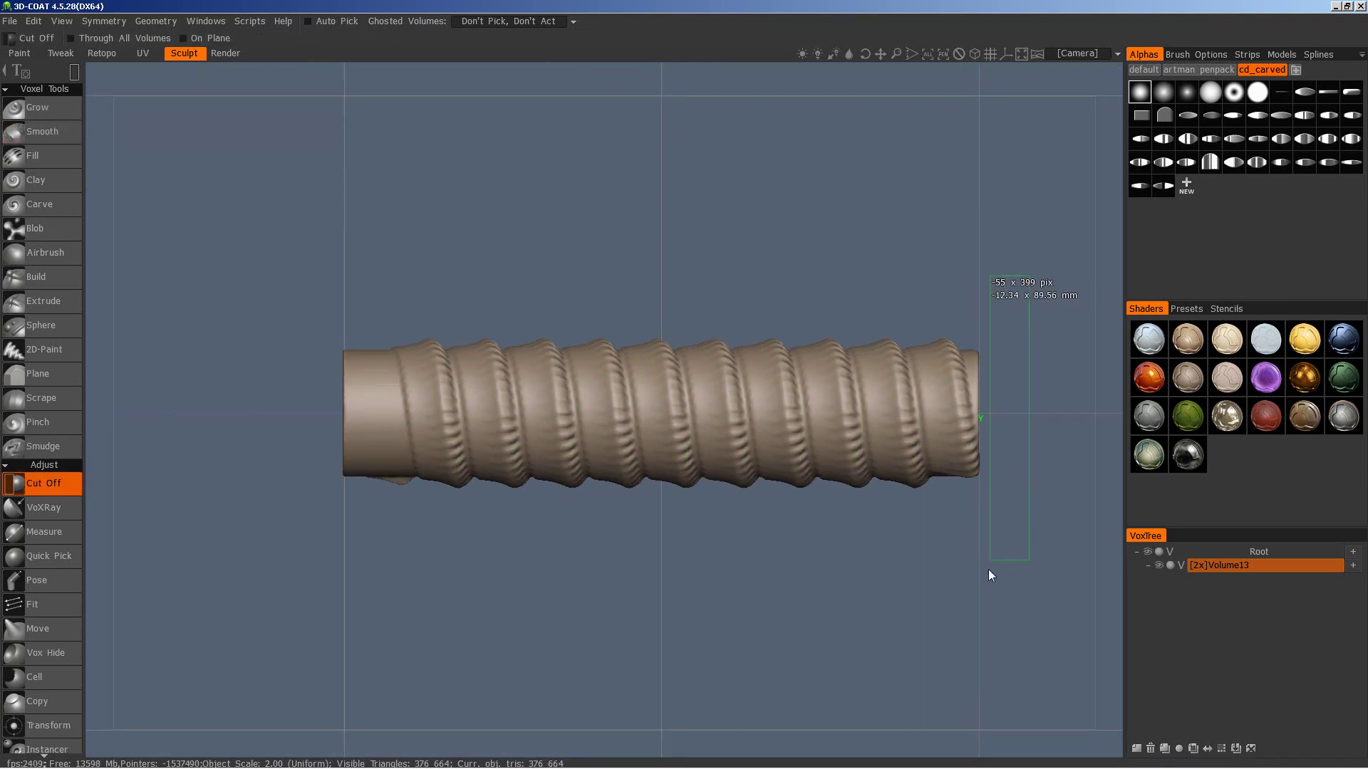
- Cut a centred circular bore through the cylinder's end to make a tube
right_click_drag(962, 600, 719, 376, "shift")
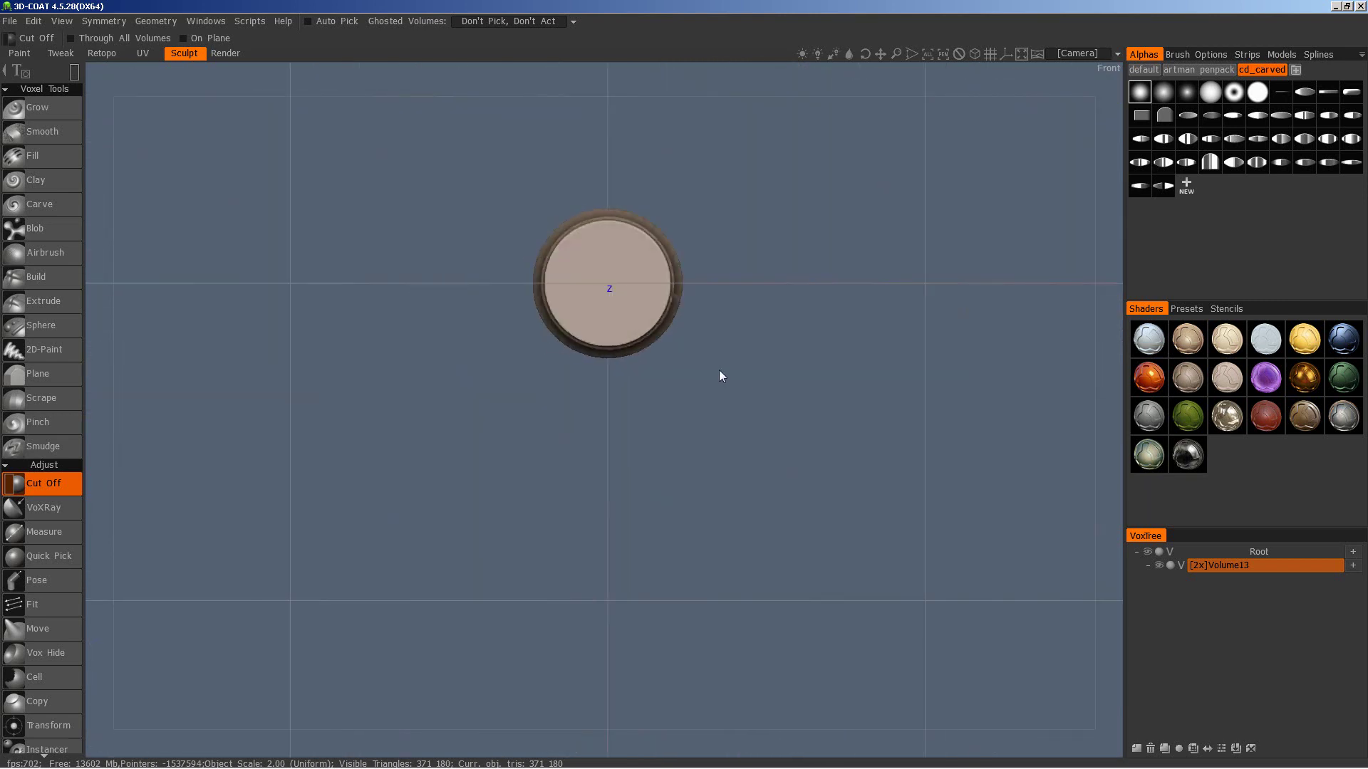
middle_click_drag(719, 376, 721, 433)
right_click_drag(724, 436, 265, 479)
key("e")
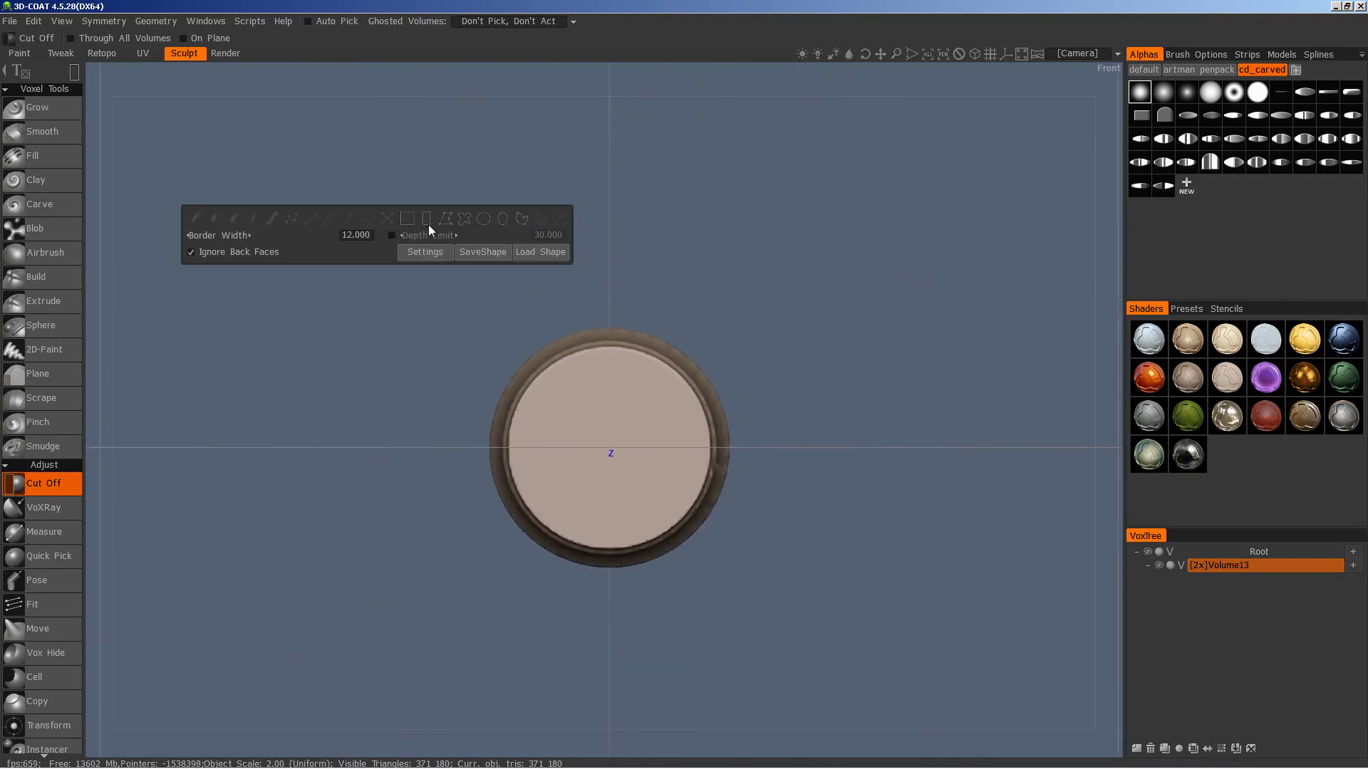
left_click(476, 218)
scroll(504, 306, "up", 1)
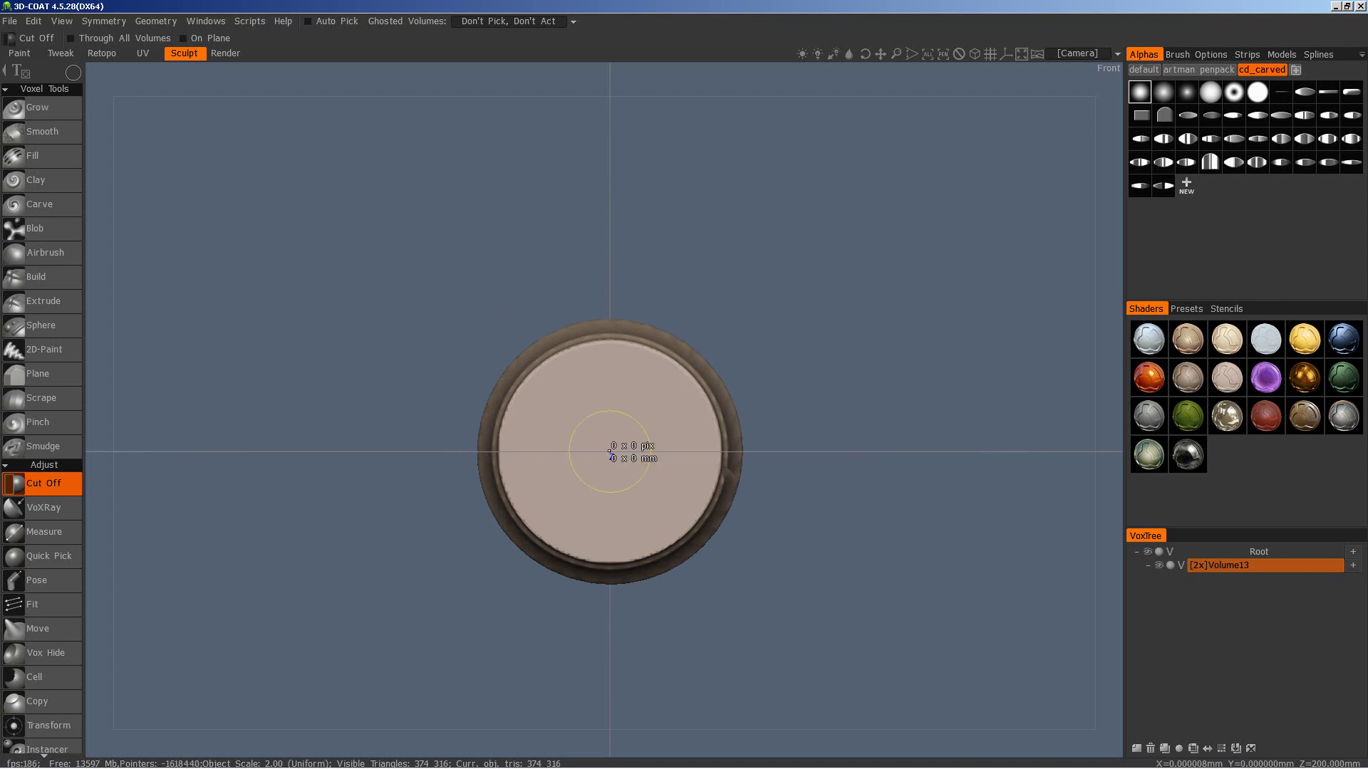
left_click_drag(610, 452, 796, 451)
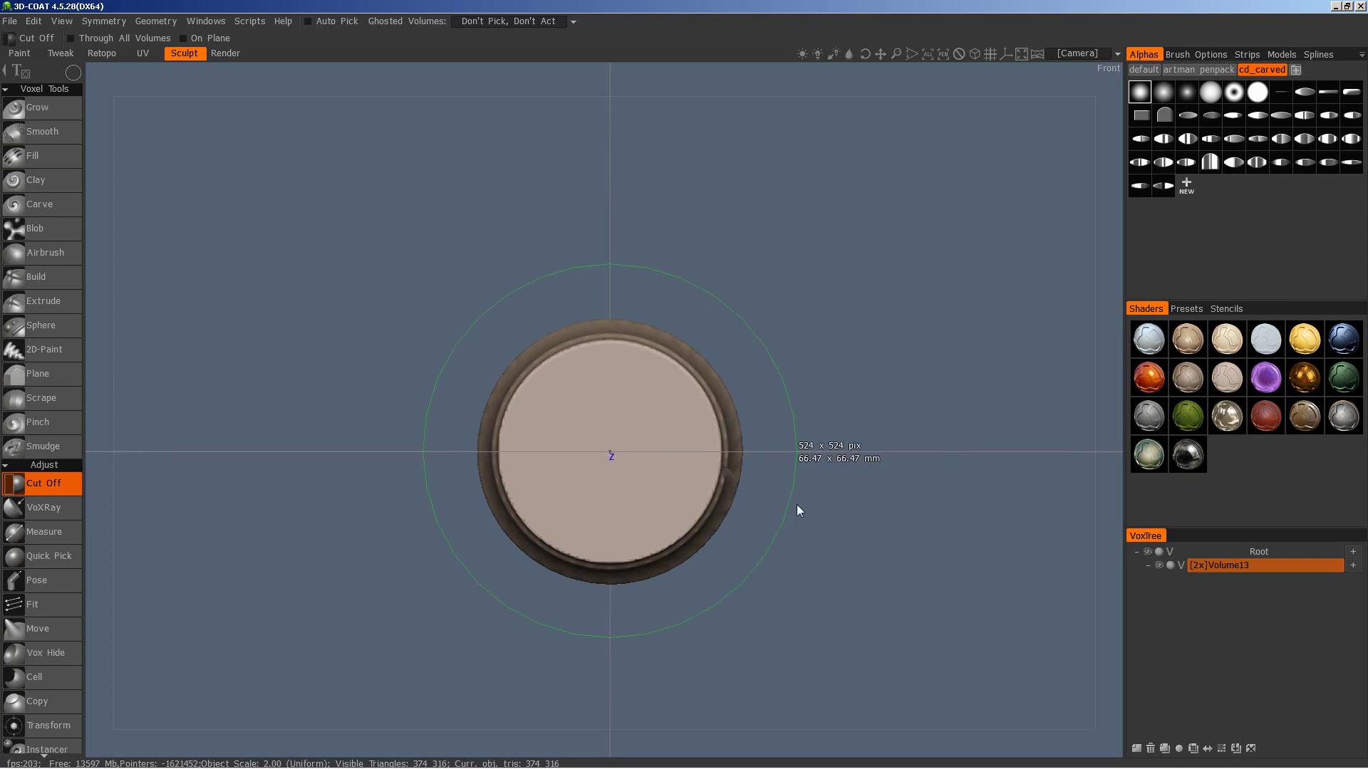
left_click_drag(796, 504, 695, 492)
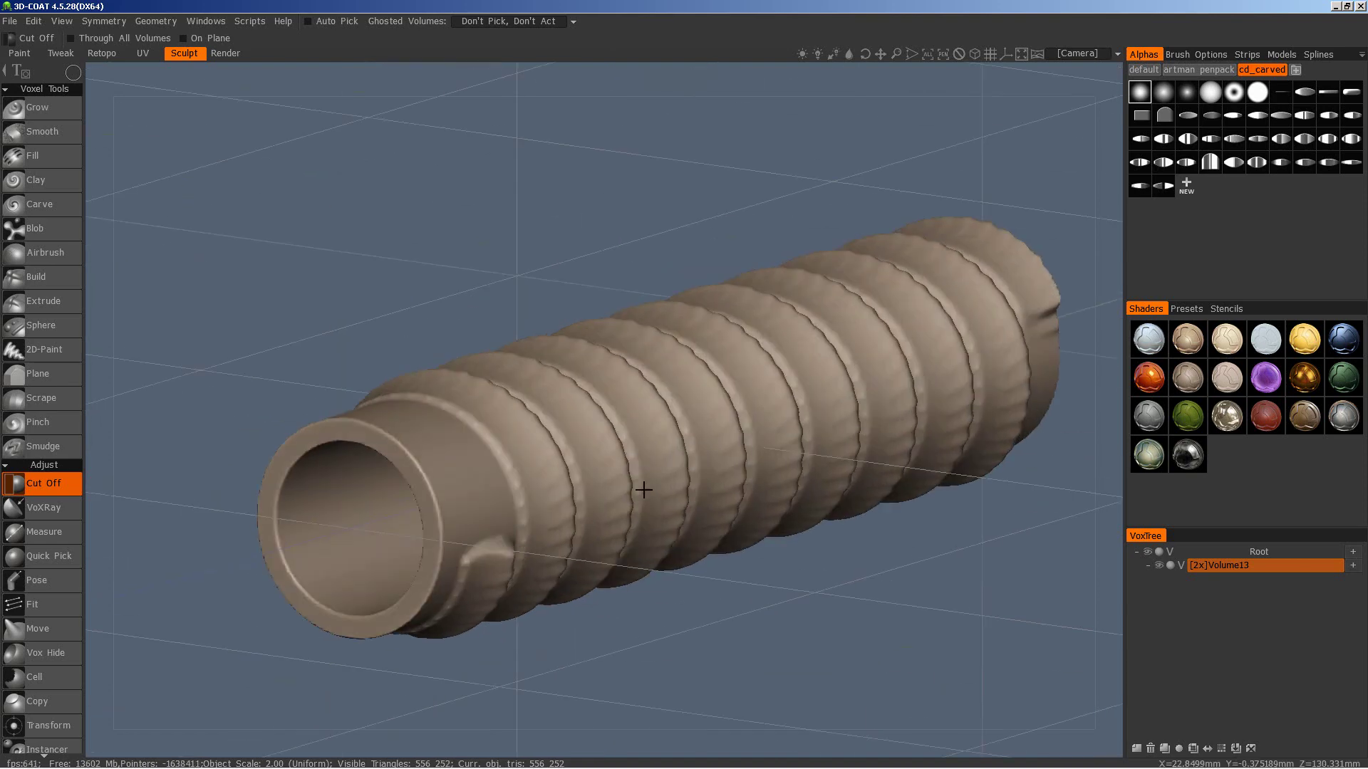